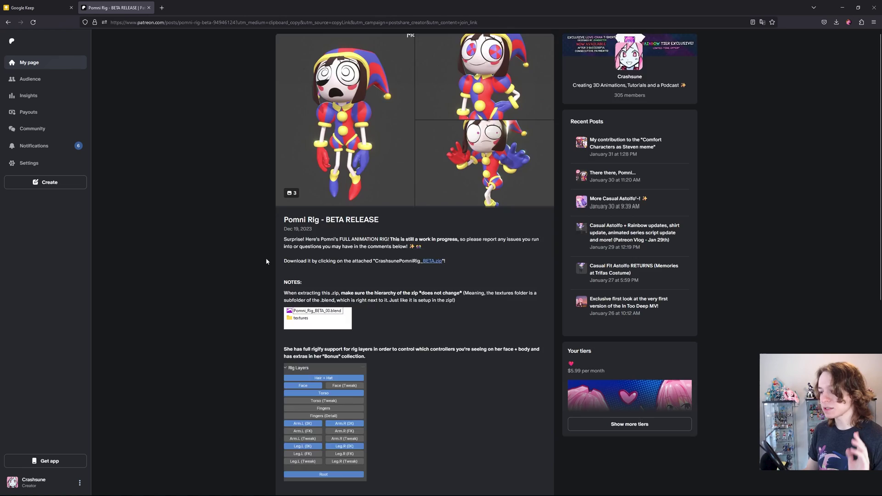
scroll(260, 255, down, 7)
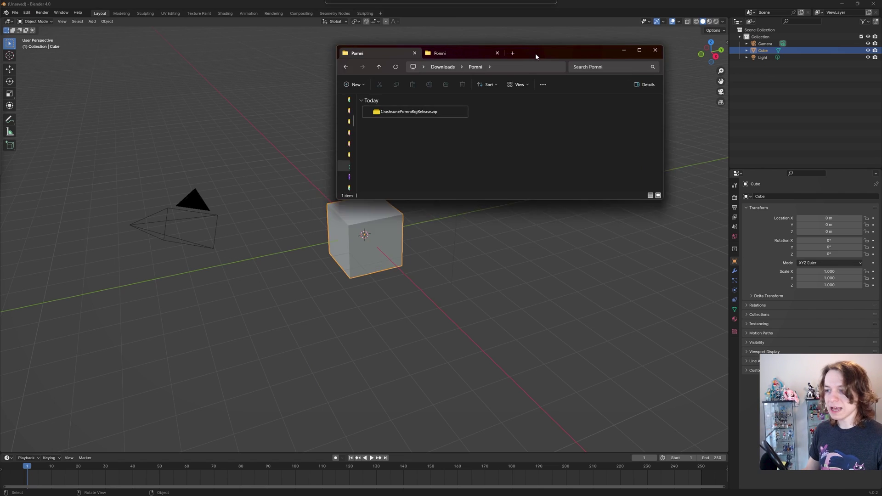
- Extract CrashsunePomniRigRelease.zip to its default destination folder inside Downloads\Pomni
drag(505, 131, 498, 133)
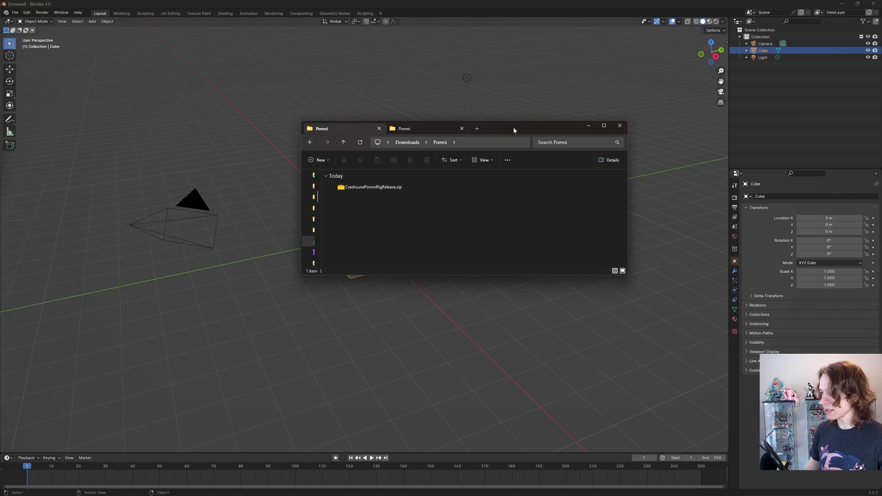
drag(514, 127, 496, 128)
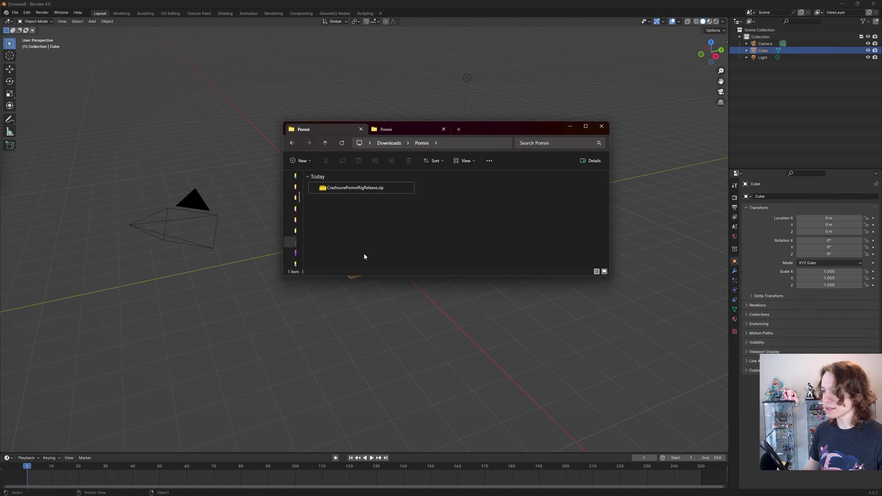
click(367, 190)
right_click(377, 187)
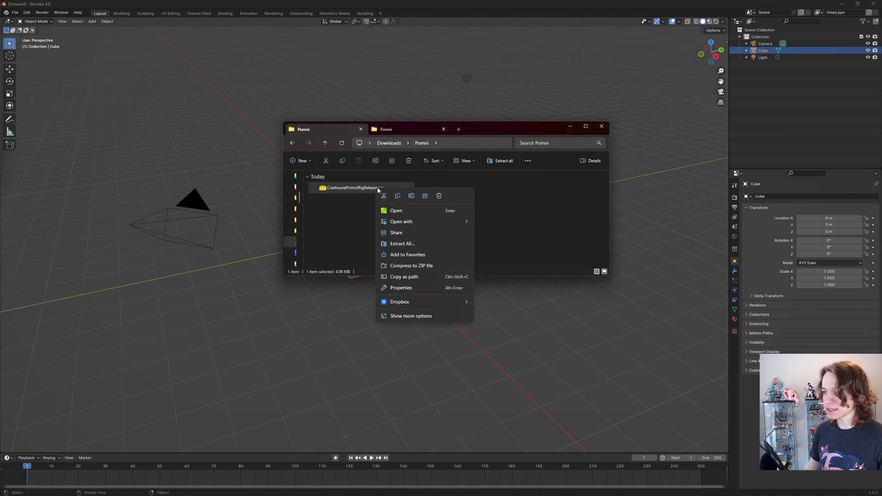
click(410, 244)
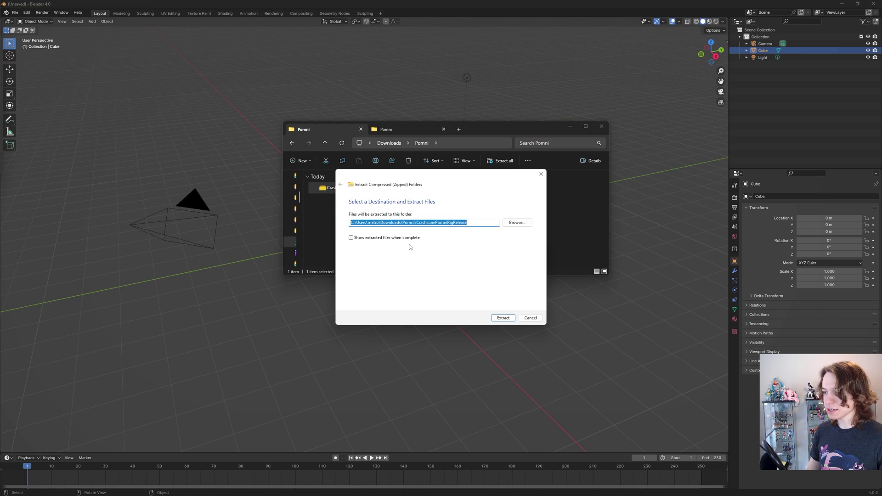
click(504, 318)
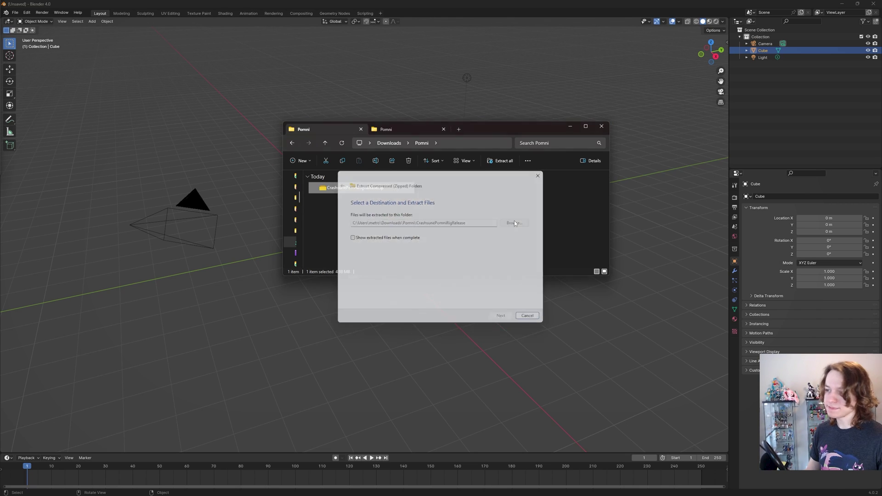
- Open Pomni_Rig_Release_00.blend in Blender from the extracted CrashsunePomniRigRelease folder
click(441, 191)
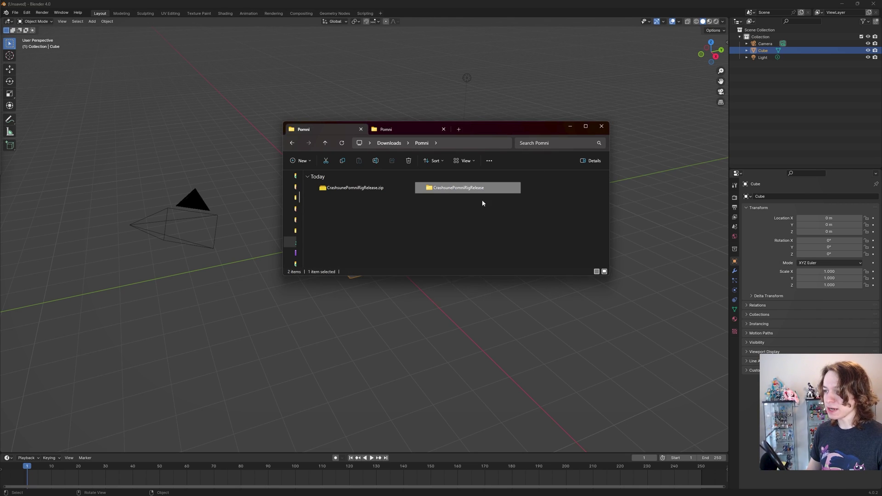
double_click(460, 190)
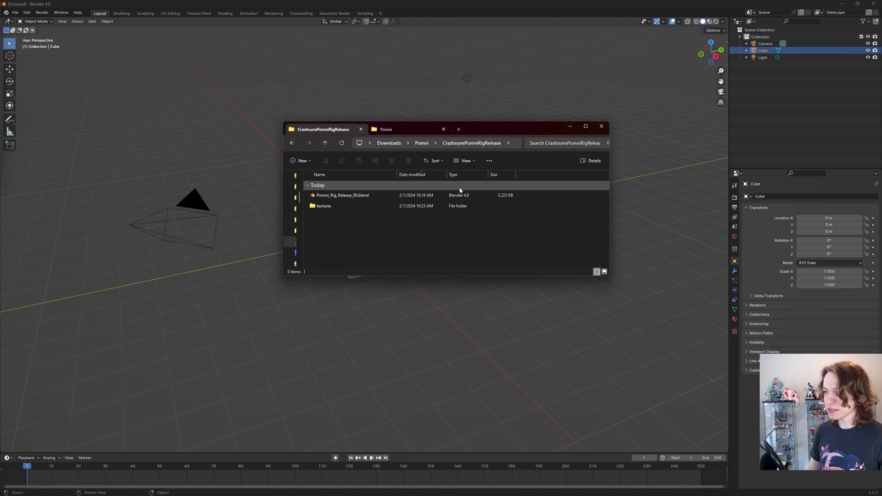
click(373, 199)
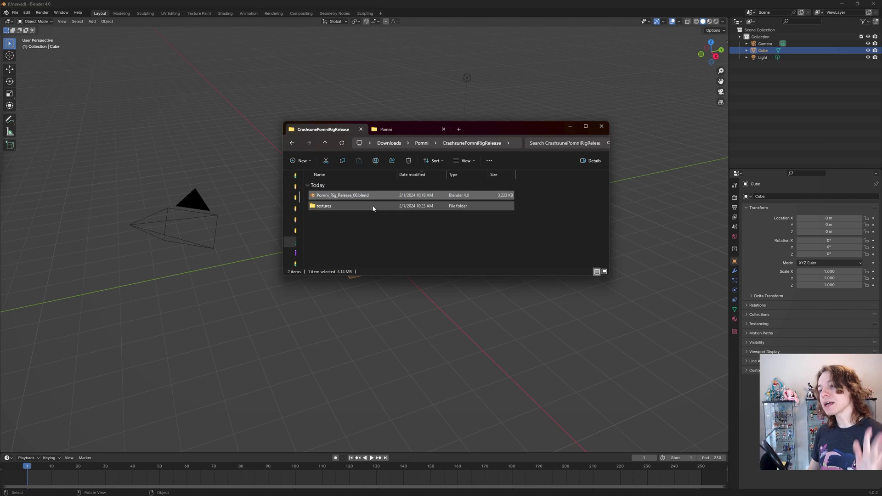
click(373, 205)
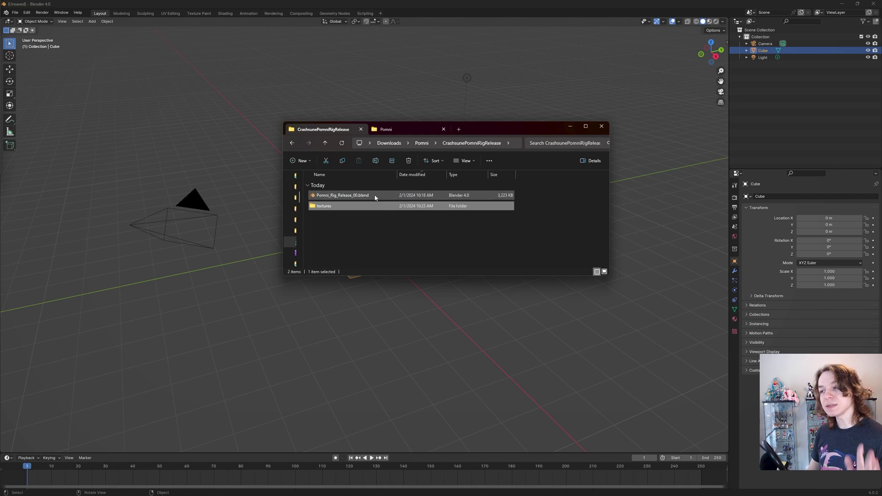
click(374, 198)
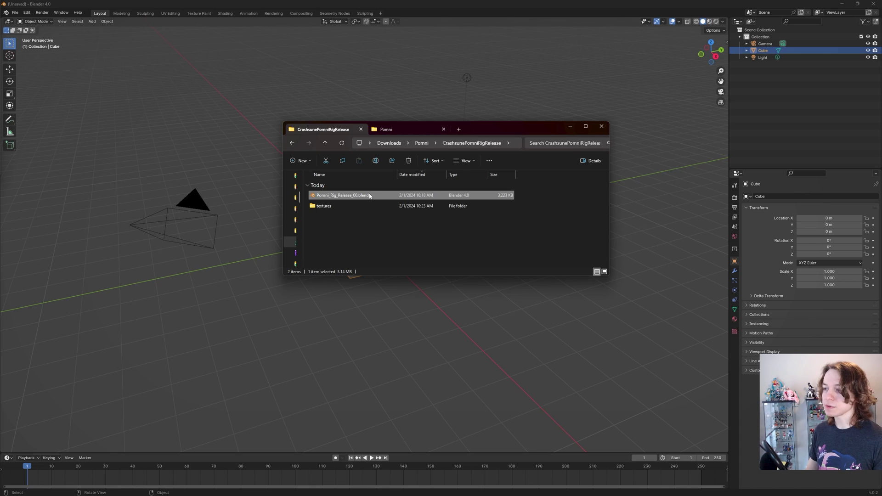
double_click(369, 196)
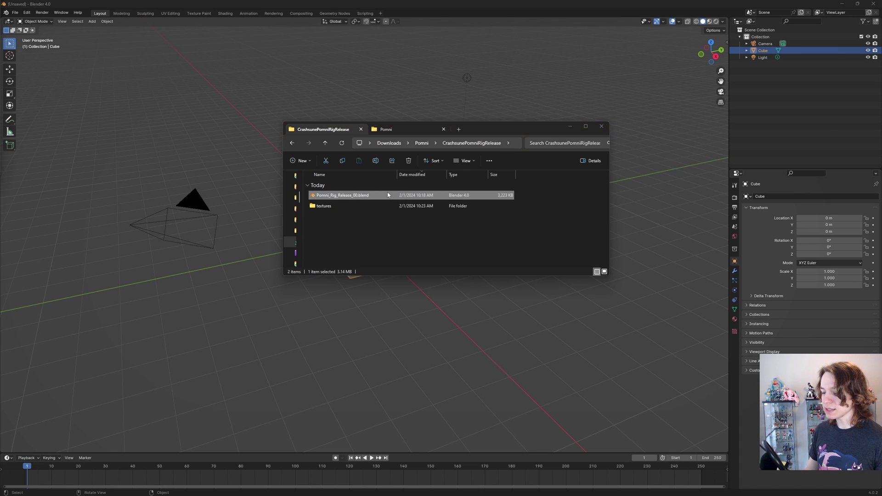
mouse_move(57, 493)
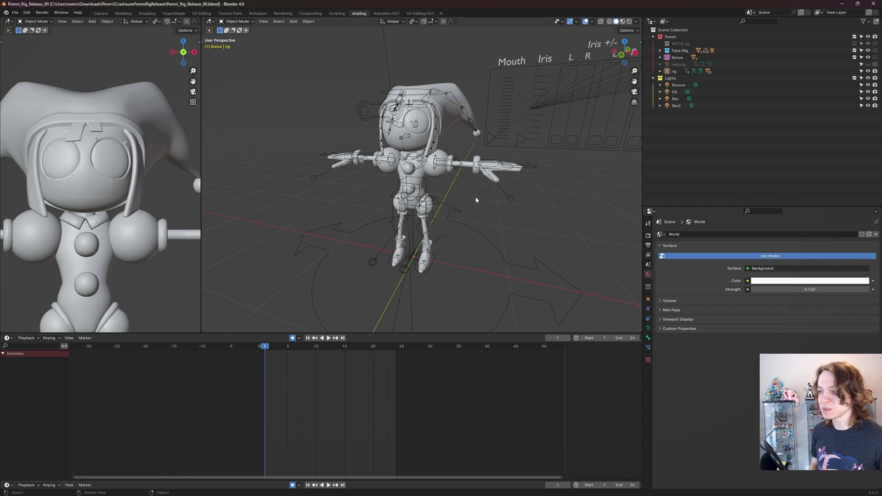
middle_drag(488, 157, 420, 131)
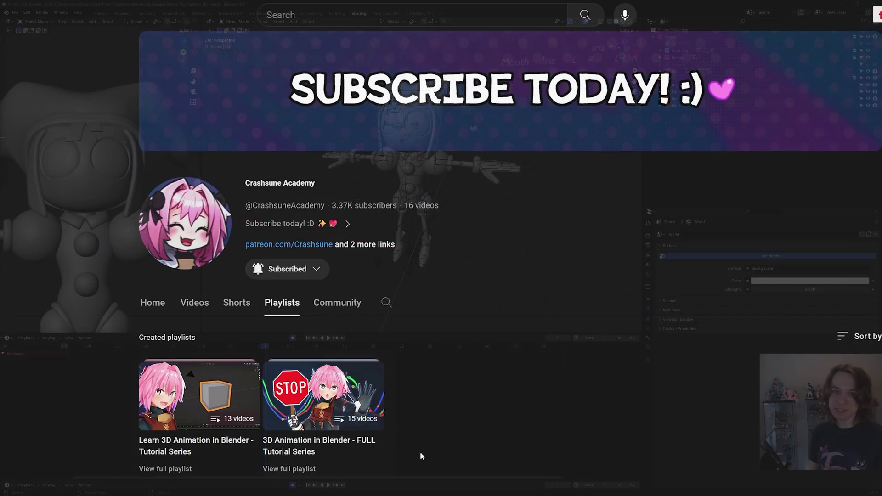
- Switch to the Crashsune Academy YouTube channel and browse the full "3D Animation in Blender - FULL Tutorial Series" playlist
scroll(395, 460, down, 2)
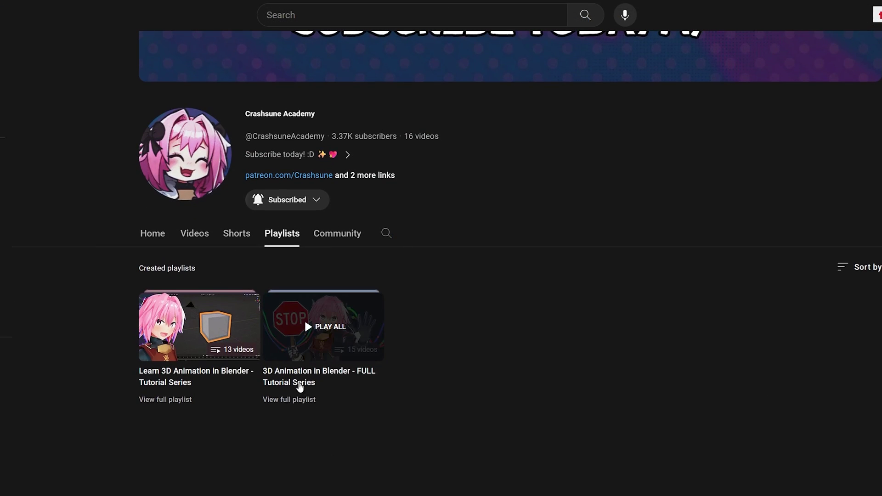
click(298, 401)
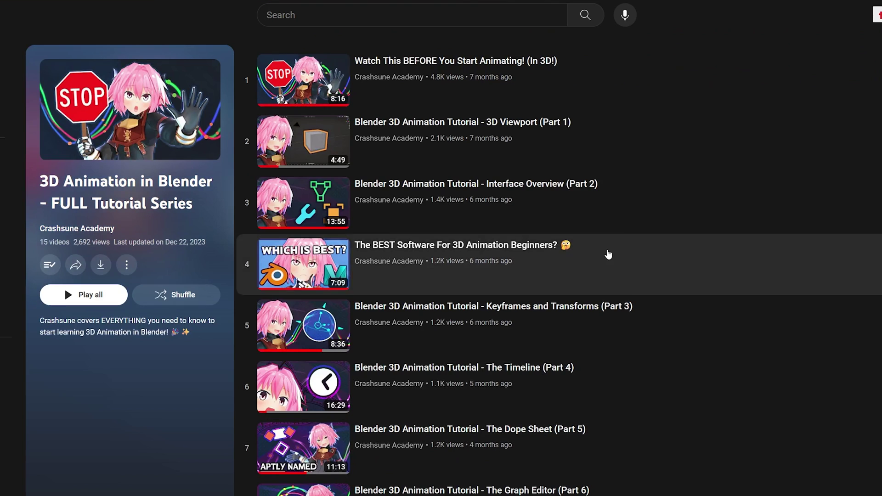
scroll(720, 144, down, 8)
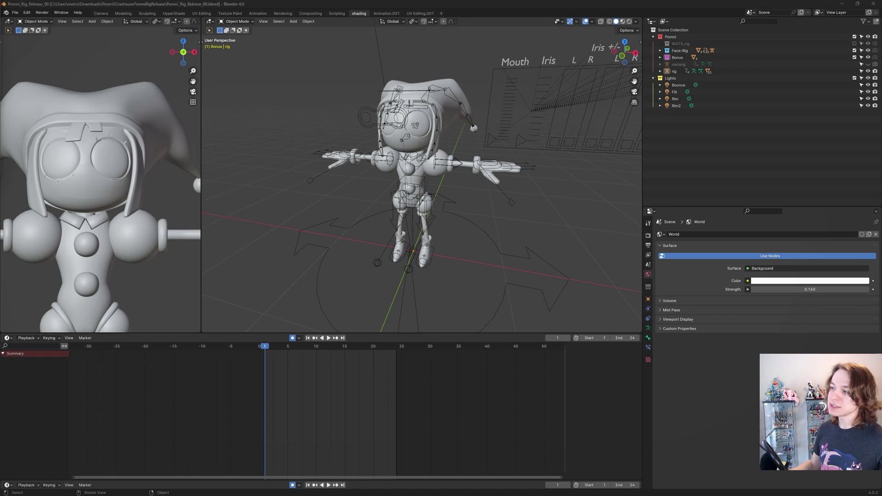
- Return to Blender and display the Pomni character in Rendered shading in the large 3D viewport
middle_drag(449, 197, 402, 152)
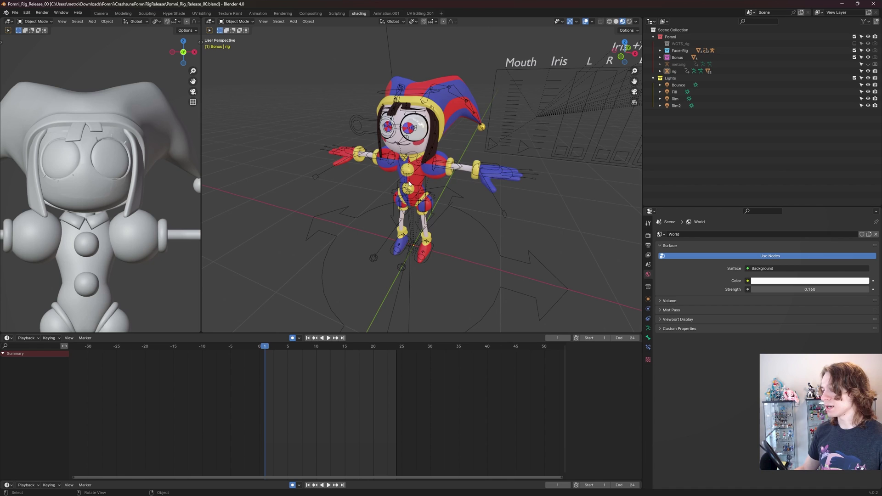
middle_drag(428, 181, 542, 132)
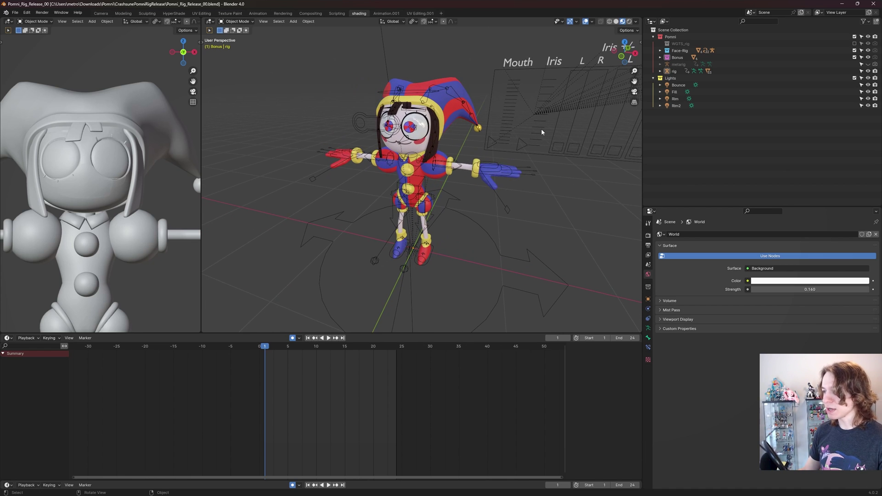
click(630, 23)
mouse_move(573, 73)
middle_down()
mouse_move(548, 114)
mouse_move(572, 68)
middle_up()
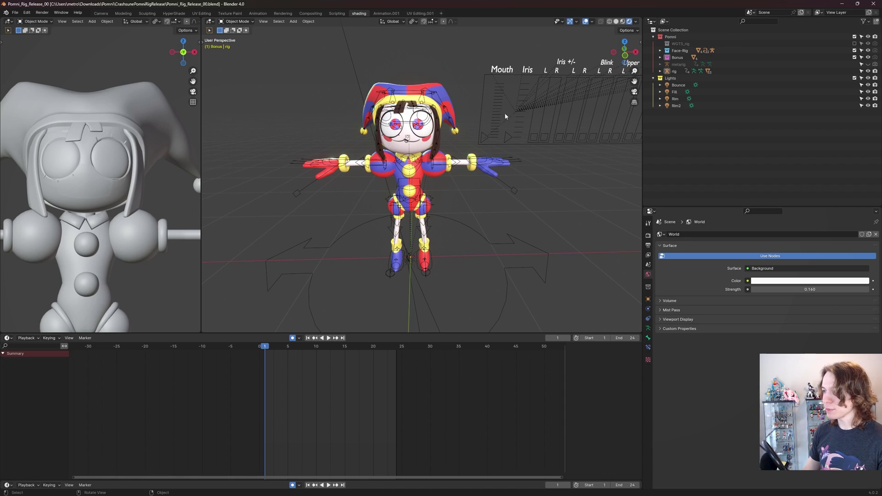
mouse_move(505, 112)
middle_down()
mouse_move(524, 118)
mouse_move(467, 123)
mouse_move(577, 123)
mouse_move(490, 122)
mouse_move(556, 133)
middle_up()
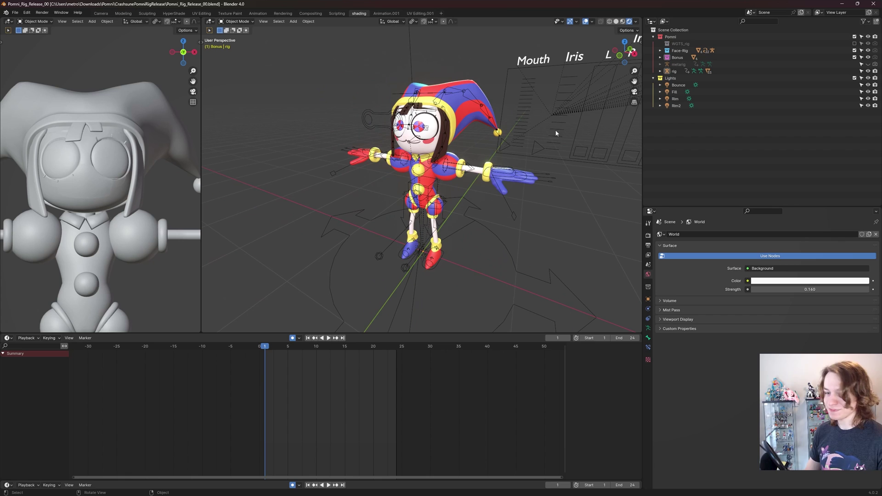
- Check the installed Blender version in the About Blender information and dismiss it
click(16, 12)
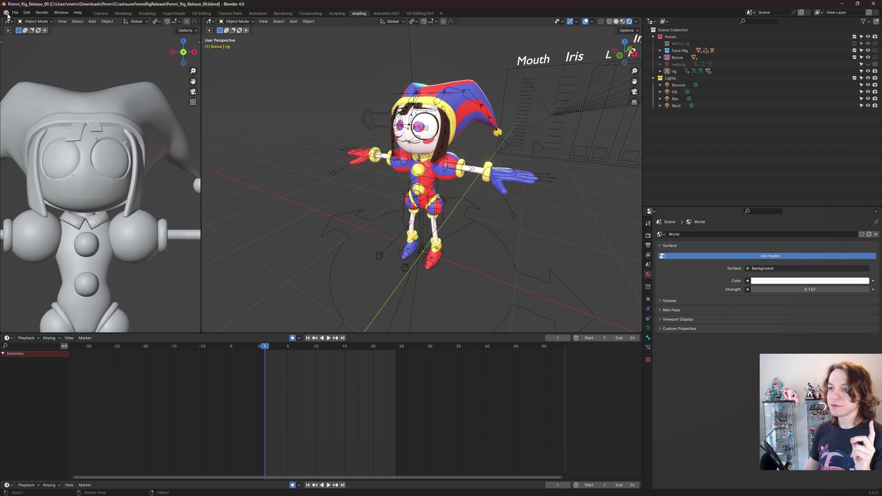
click(6, 12)
click(27, 27)
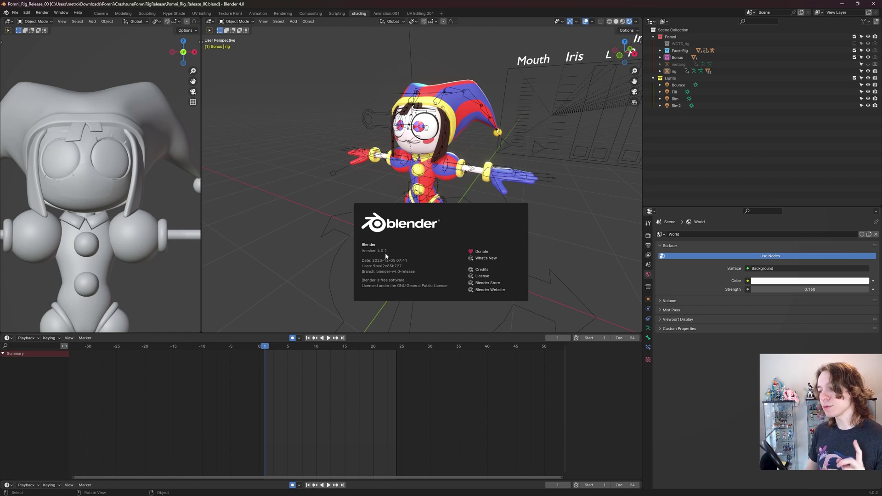
click(400, 177)
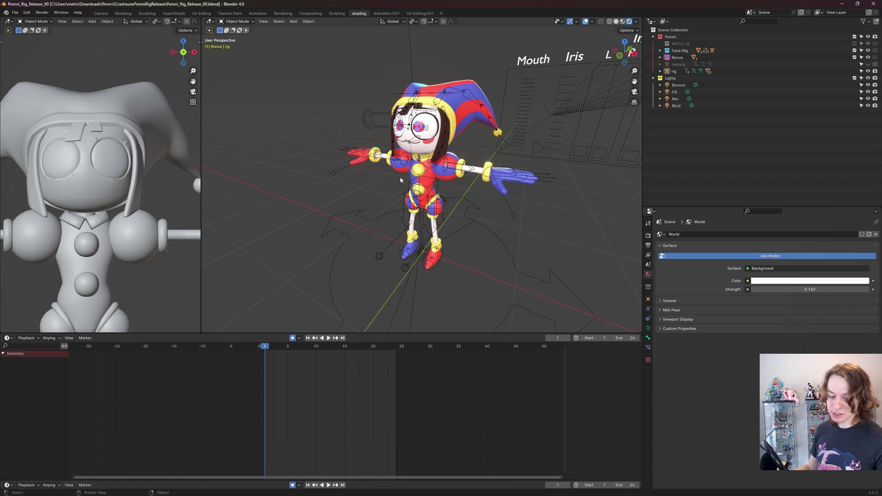
- Show the selected rig's transform and Rig Layers settings beside the viewport, and hide them again
middle_drag(466, 170, 465, 170)
key(n)
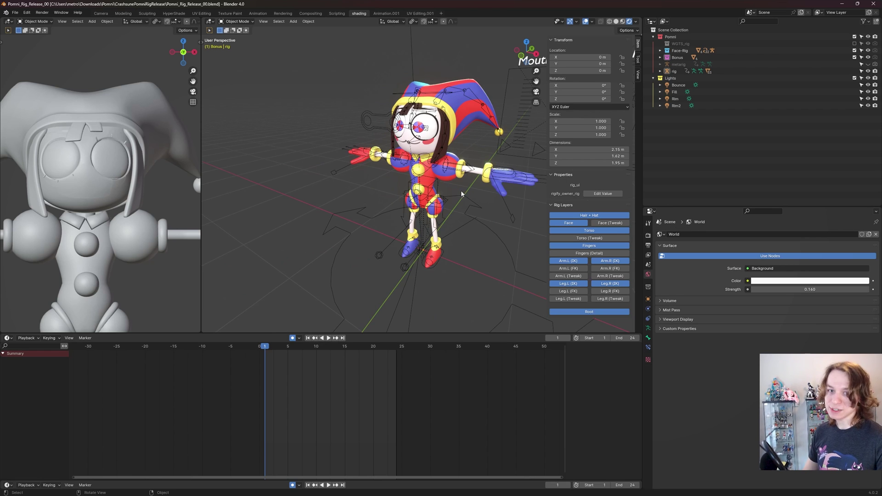
key(n)
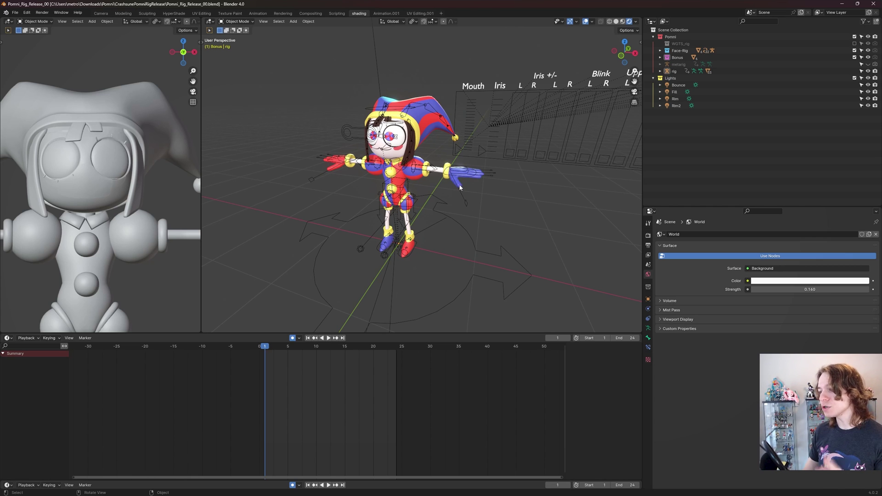
- Select the Face-Rig armature on the facial control board beside the character and put it into Pose Mode
click(460, 151)
mouse_move(495, 152)
middle_down()
mouse_move(525, 165)
mouse_move(494, 154)
mouse_move(509, 156)
middle_up()
click(470, 62)
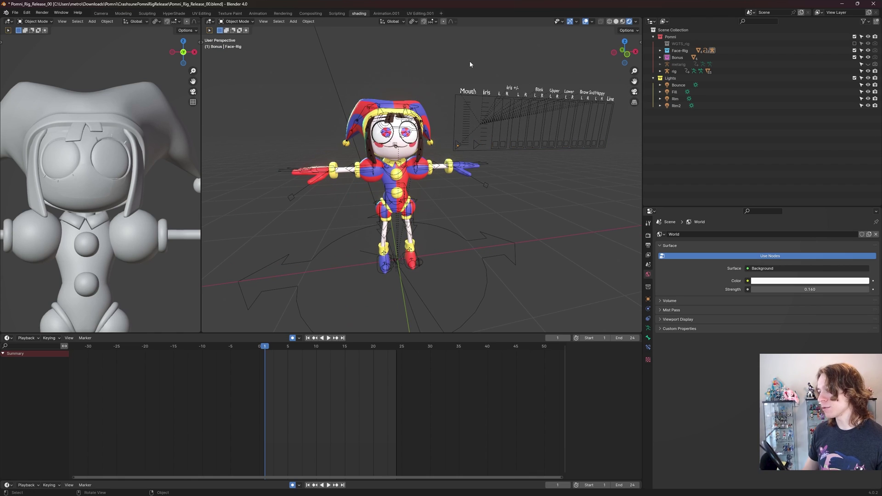
click(476, 143)
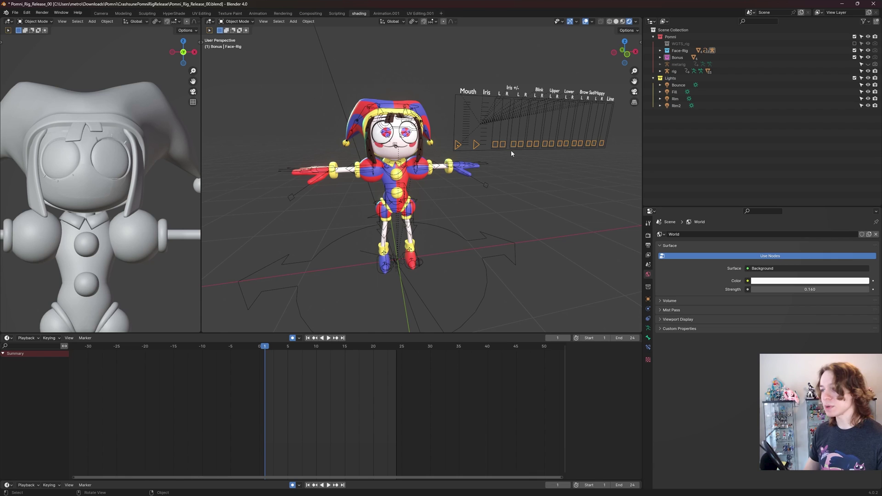
shift+middle_drag(537, 150, 487, 156)
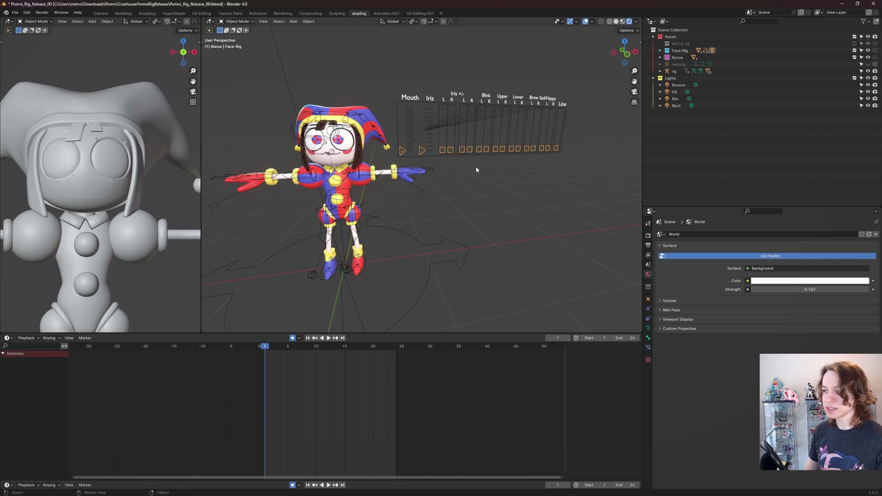
key(ctrl+Tab)
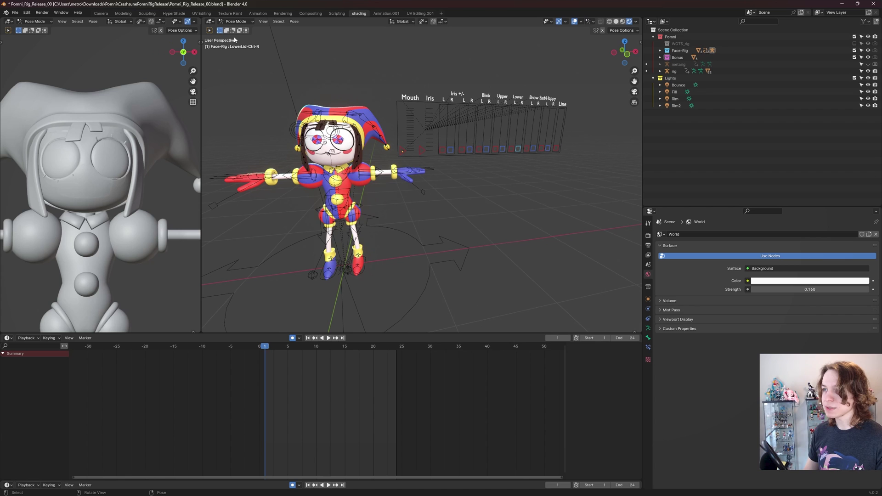
- Try sliding the Iris and Mouth texture controls on the facial control board, undoing the trial moves
middle_drag(414, 154, 453, 164)
click(427, 151)
key(g)
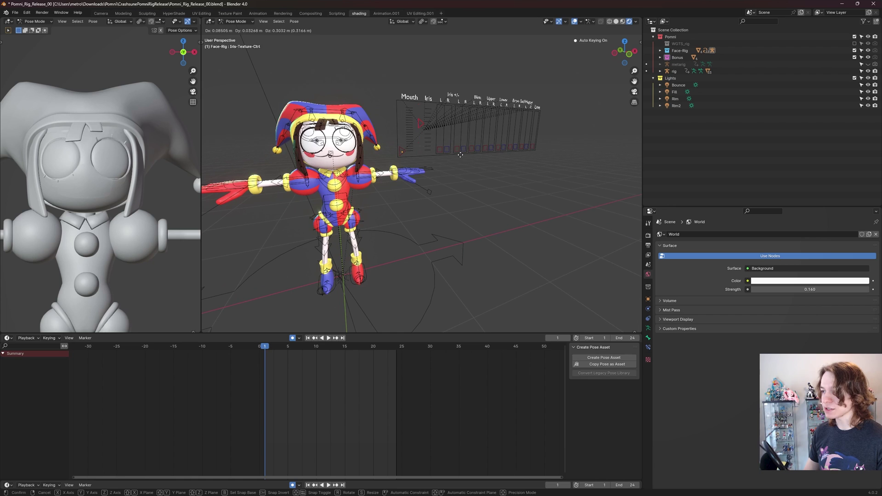
click(459, 190)
middle_drag(459, 190, 478, 183)
key(ctrl+z)
key(ctrl+z)
key(g)
click(464, 138)
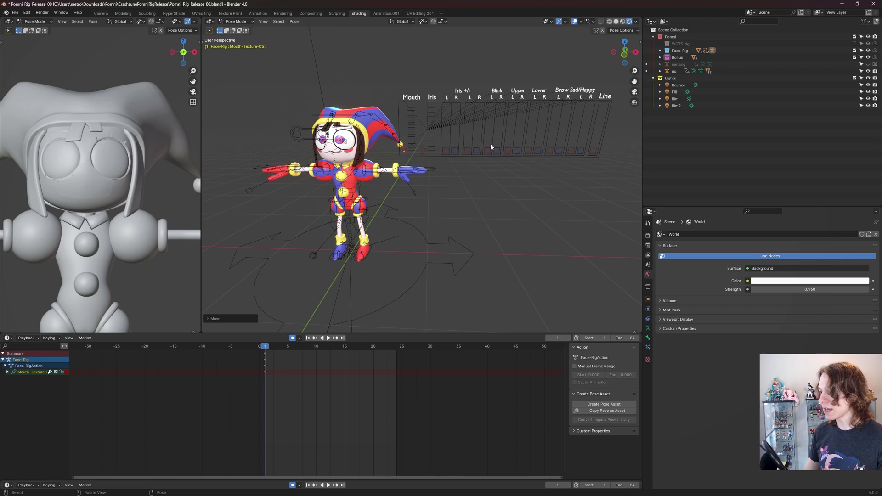
- Try out the left and right Blink controls together by sliding them up their tracks and returning them to the base
drag(486, 137, 497, 181)
middle_drag(497, 181, 520, 154)
key(g)
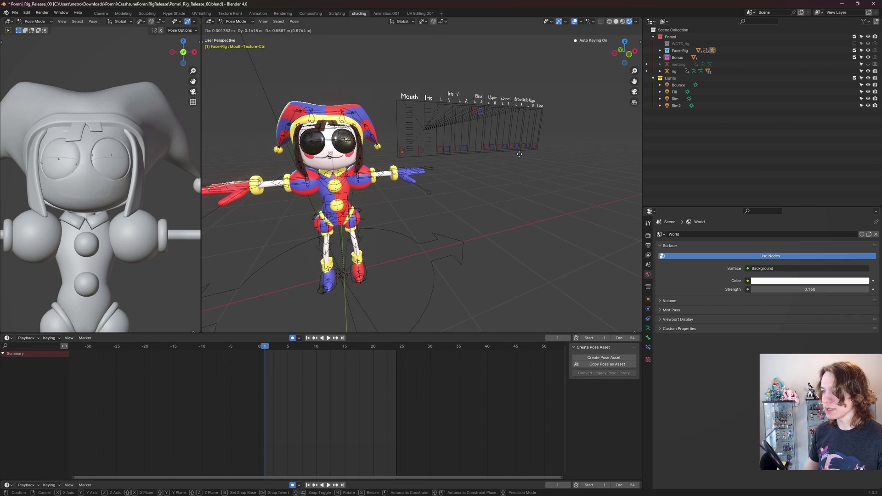
click(513, 138)
key(g)
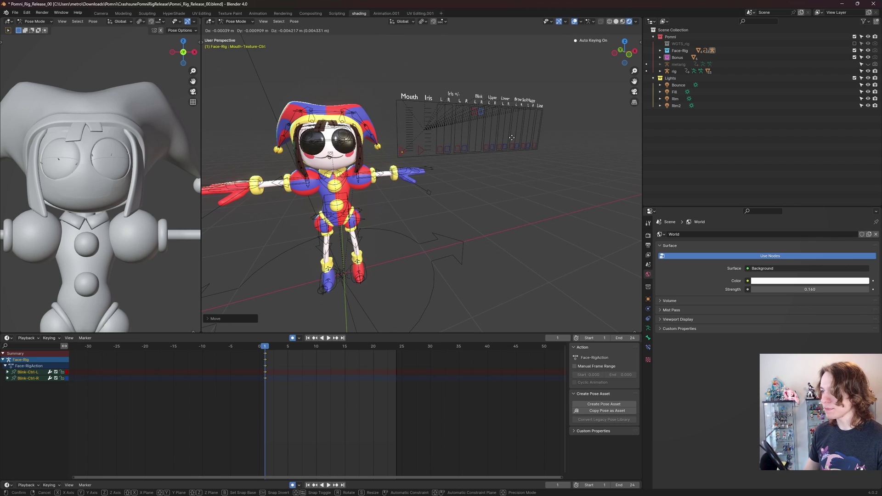
key(Escape)
middle_drag(439, 221, 398, 187)
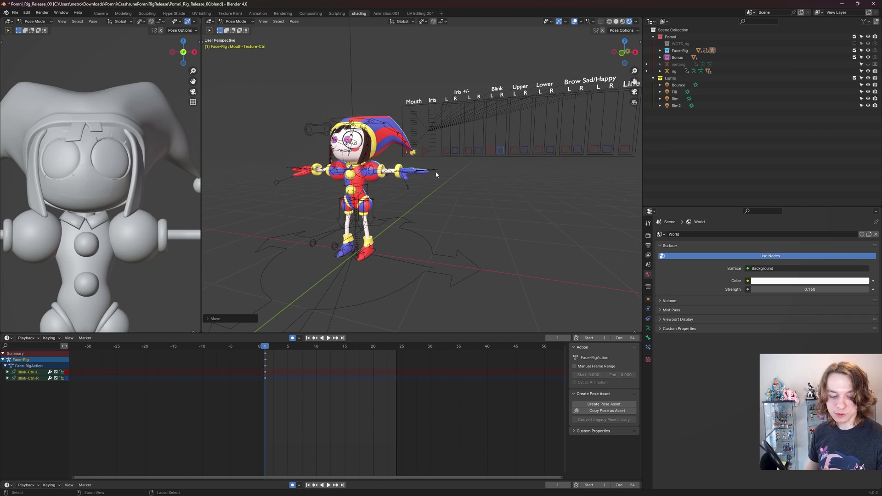
- Take the Face-Rig out of Pose Mode, select the character's body rig, and put it into Pose Mode
key(ctrl+Tab)
middle_drag(434, 174, 417, 186)
scroll(417, 184, up, 2)
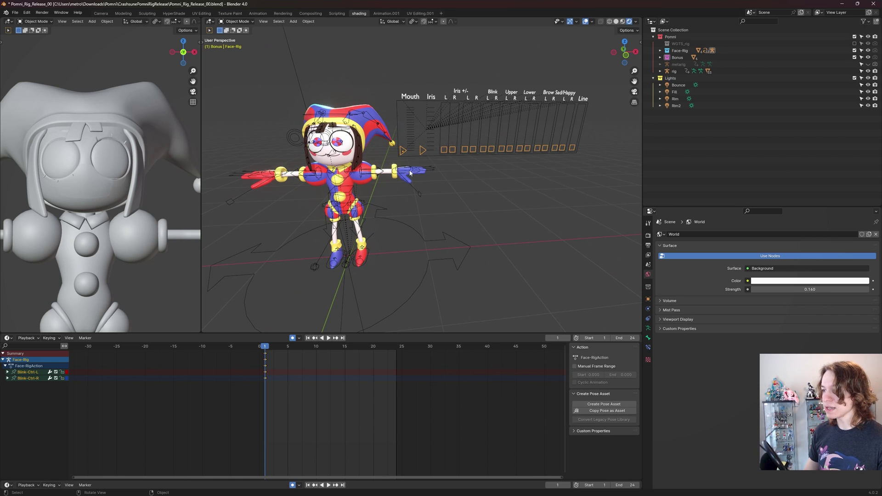
click(410, 172)
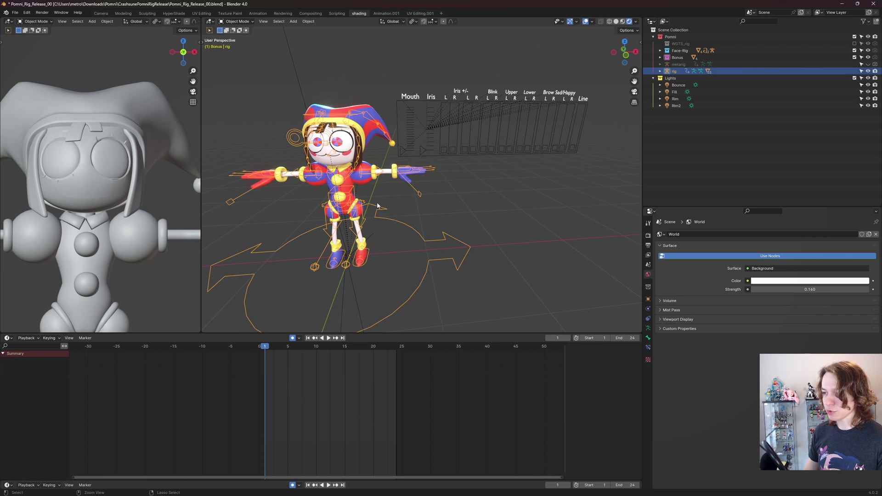
key(ctrl+Tab)
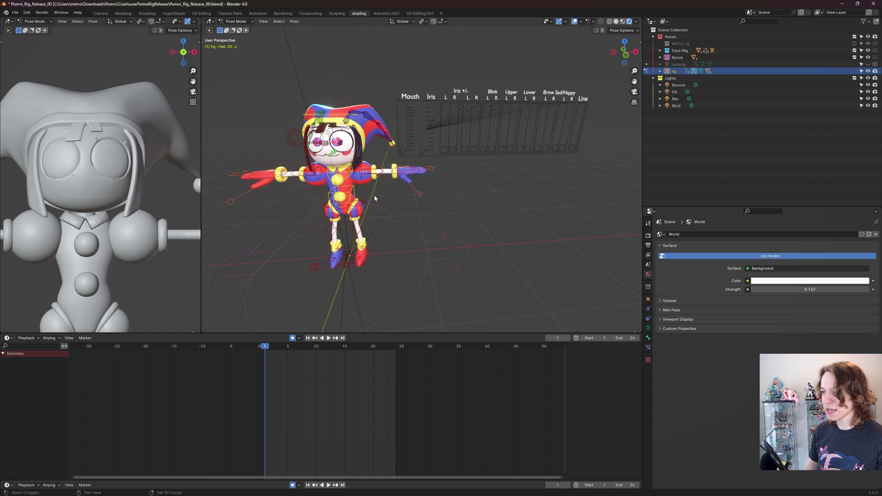
shift+middle_drag(374, 199, 441, 189)
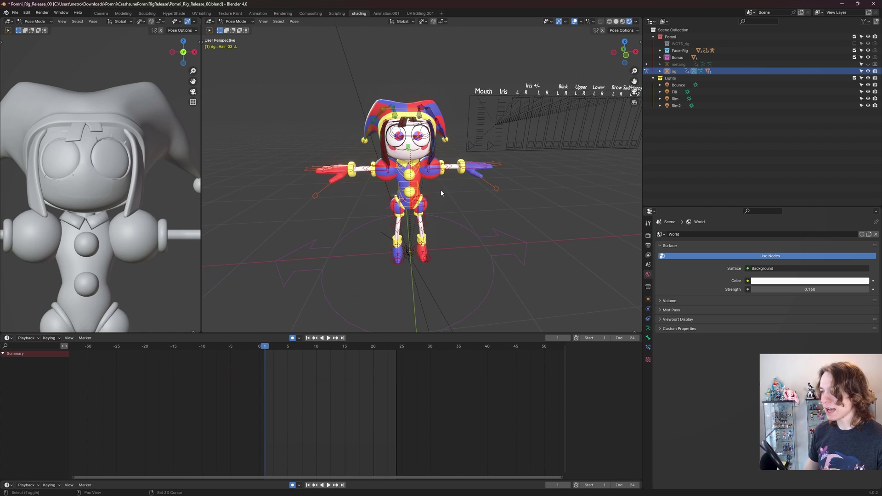
- Try moving and rotating the left hand's IK control, undoing both trial changes
click(485, 174)
scroll(490, 181, up, 2)
key(g)
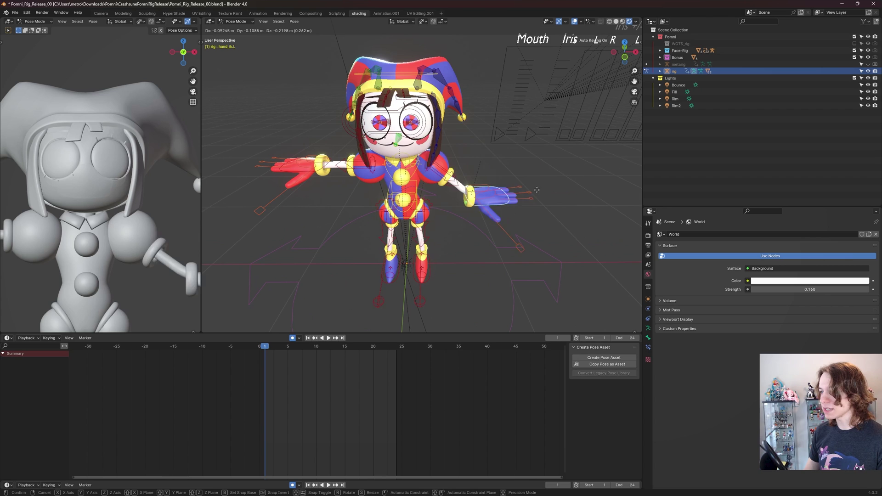
click(524, 237)
key(r)
click(533, 210)
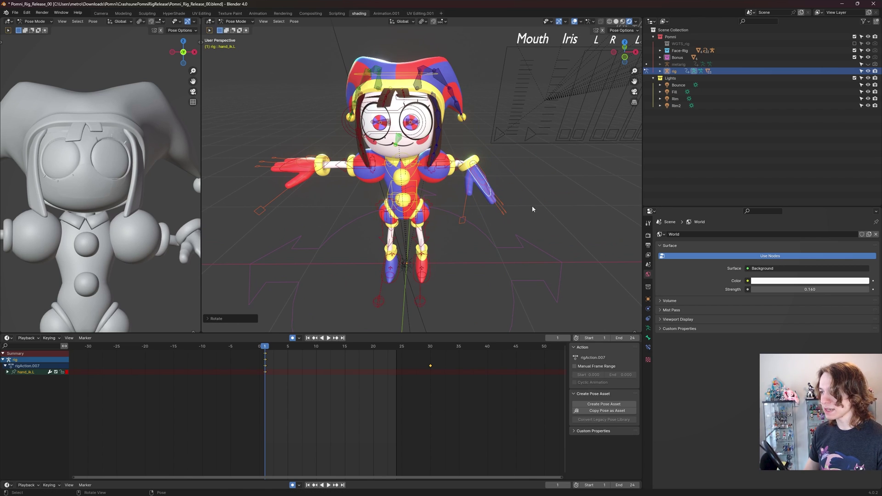
middle_drag(540, 207, 513, 194)
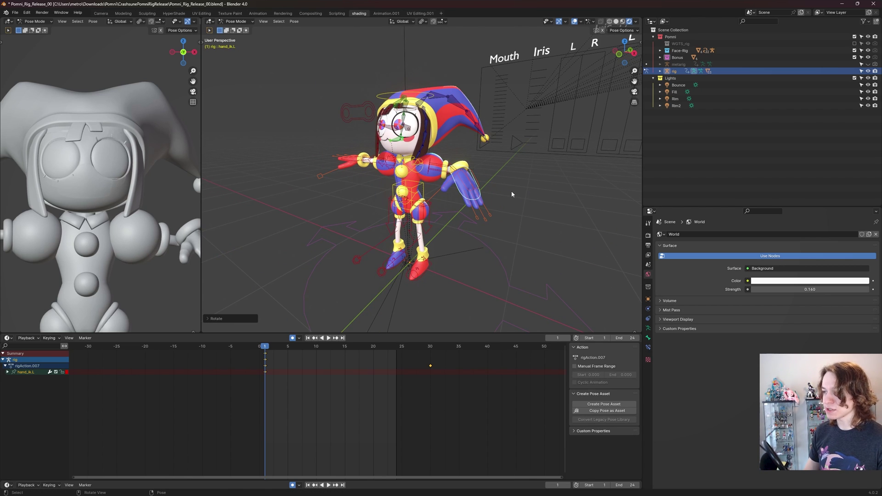
key(ctrl+z)
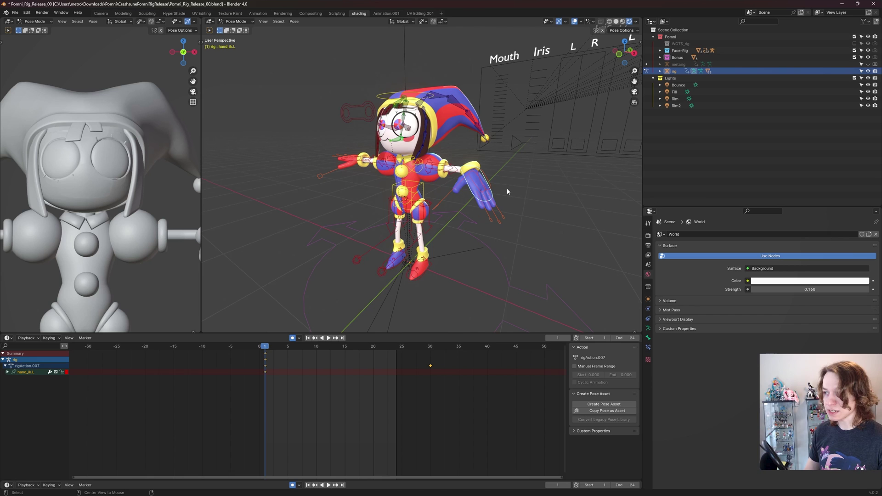
key(ctrl+z)
middle_drag(467, 200, 395, 175)
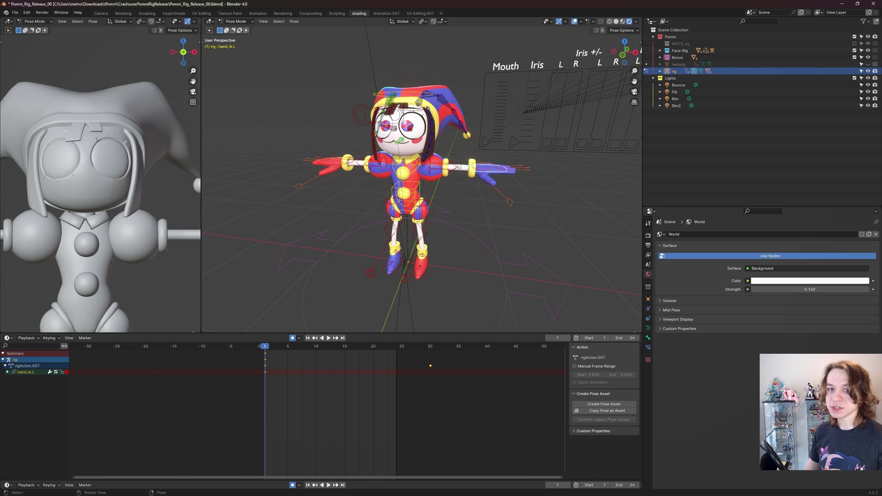
- Select the eyes control floating in front of the face and move it around to redirect the gaze
middle_drag(422, 173, 453, 87)
click(453, 87)
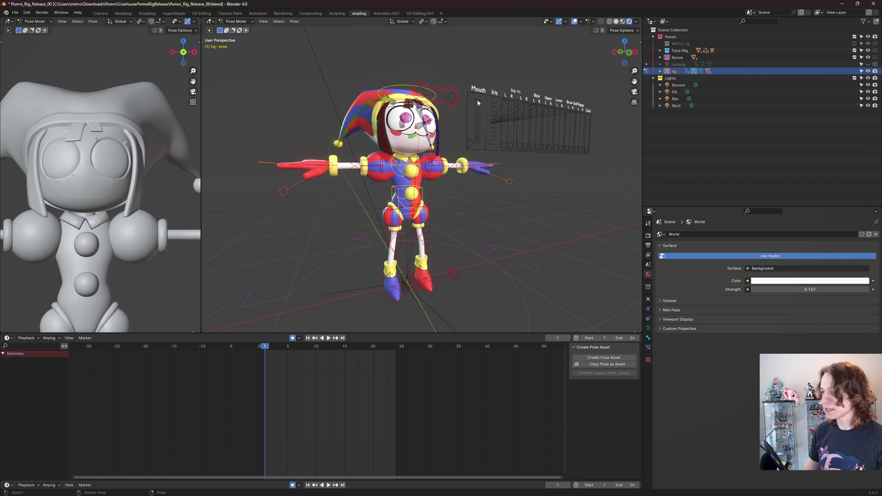
middle_drag(449, 130, 437, 133)
key(g)
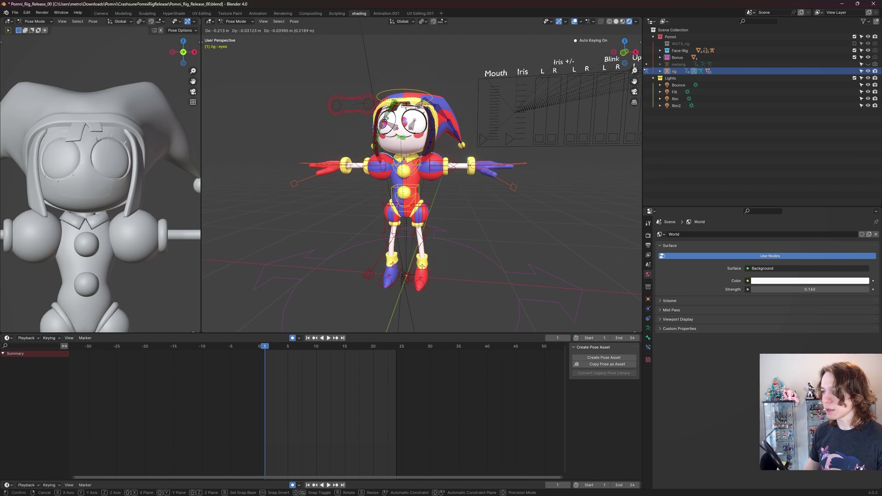
click(449, 123)
key(g)
click(464, 137)
middle_drag(464, 138, 489, 152)
- Reposition the eyes control with the viewport overlays hidden, and turn the overlays back on
click(576, 22)
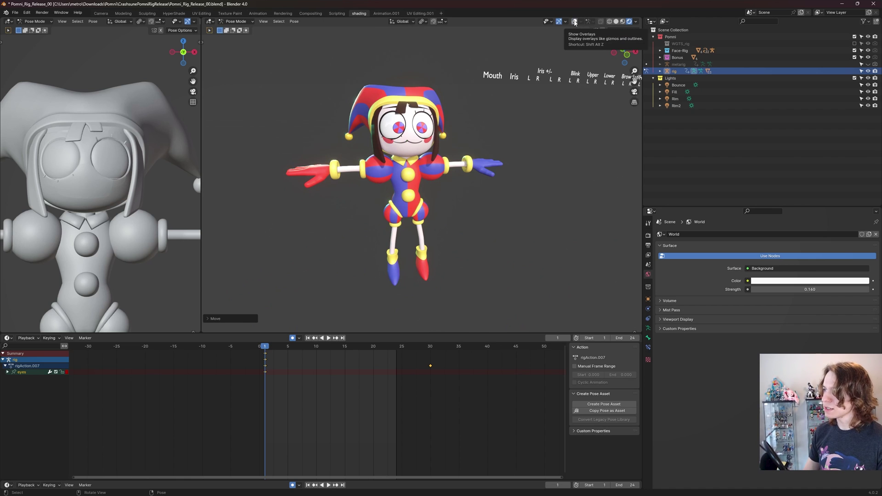
middle_drag(488, 142, 481, 147)
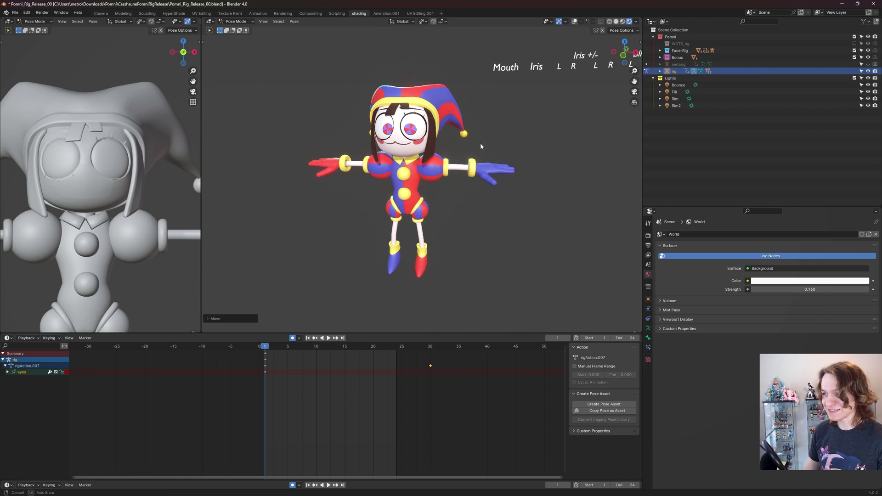
key(g)
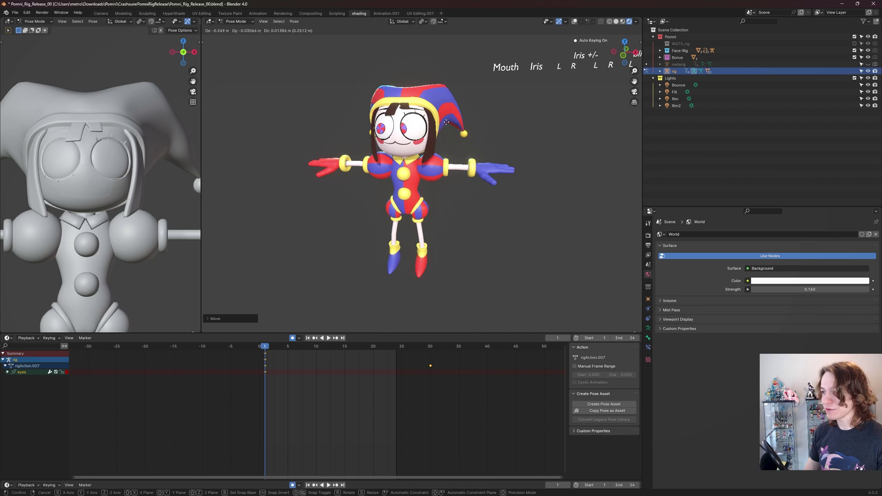
click(446, 149)
middle_drag(437, 161, 504, 137)
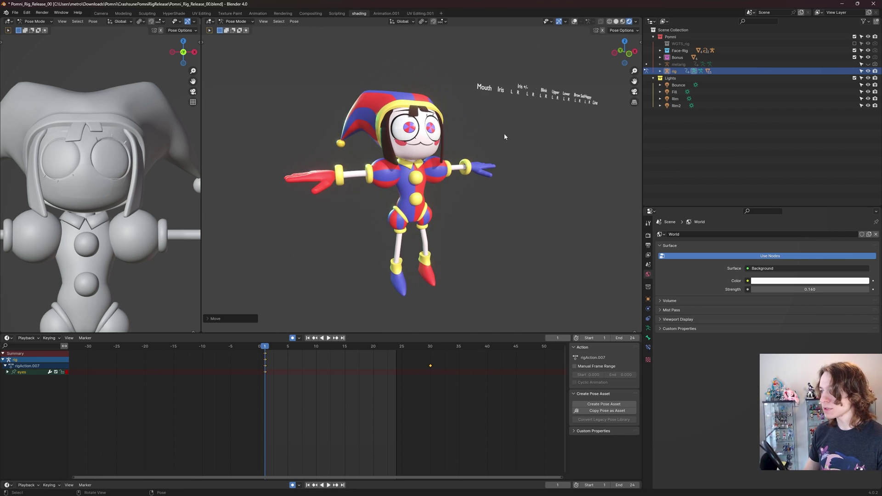
click(574, 22)
middle_drag(515, 106, 472, 146)
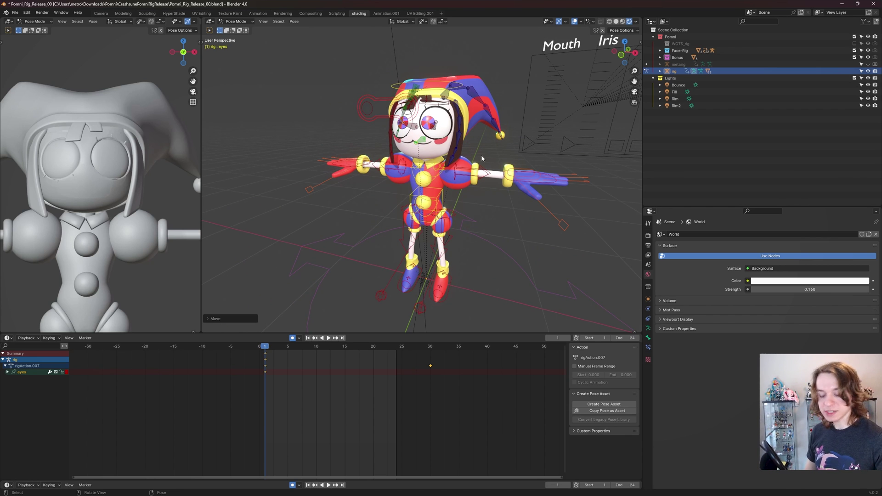
- Show the rig's transform and Rig Layers settings beside the viewport, and save the file
key(n)
shift+middle_drag(492, 238, 478, 225)
scroll(580, 244, down, 1)
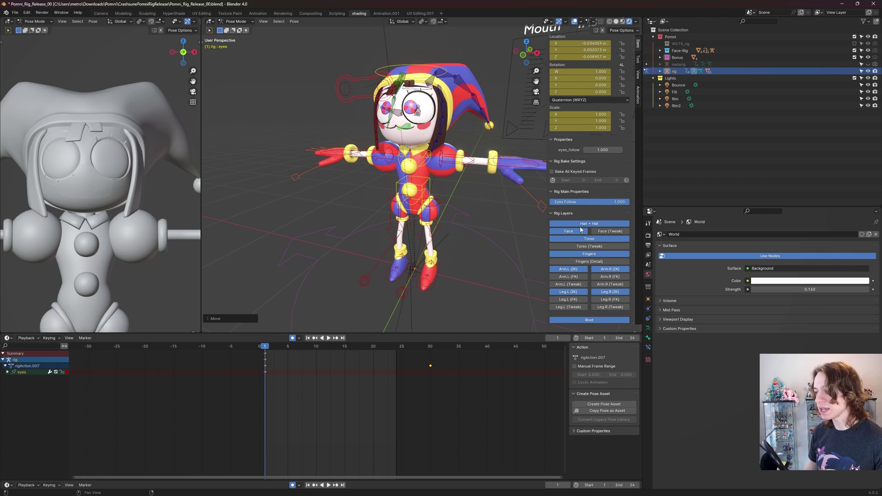
key(ctrl+s)
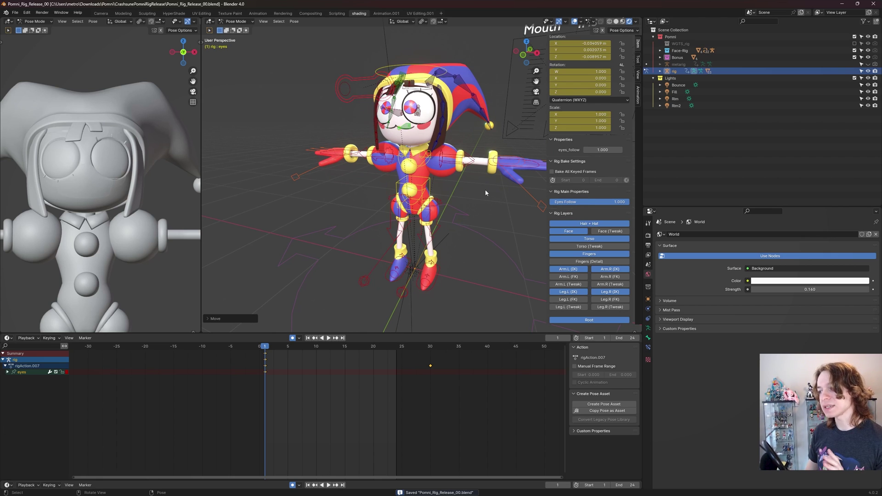
scroll(486, 192, down, 2)
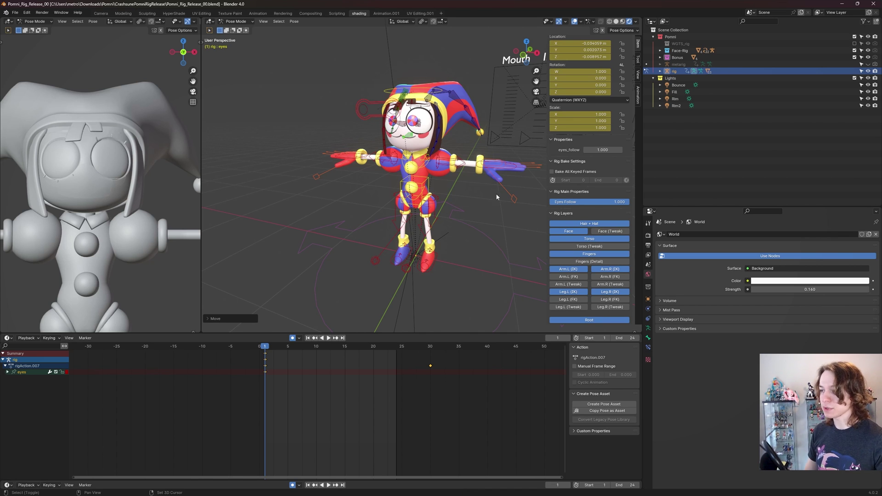
shift+middle_drag(495, 194, 466, 199)
key(ctrl+s)
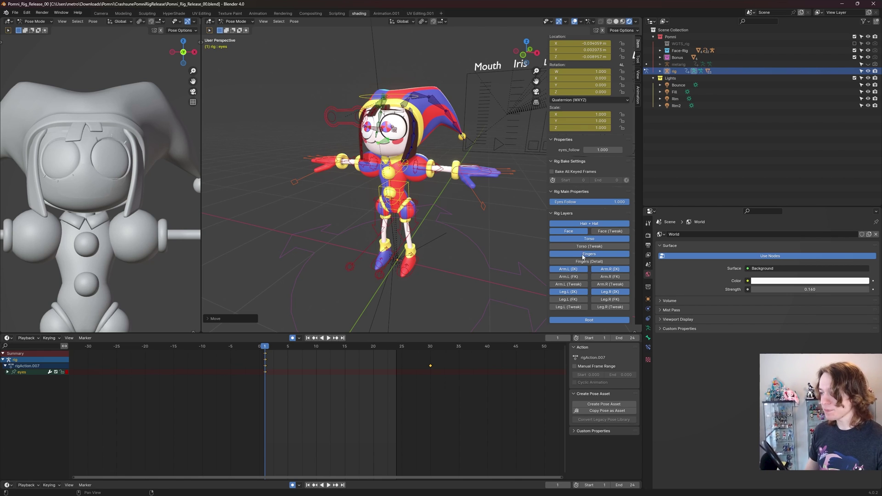
key(ctrl+s)
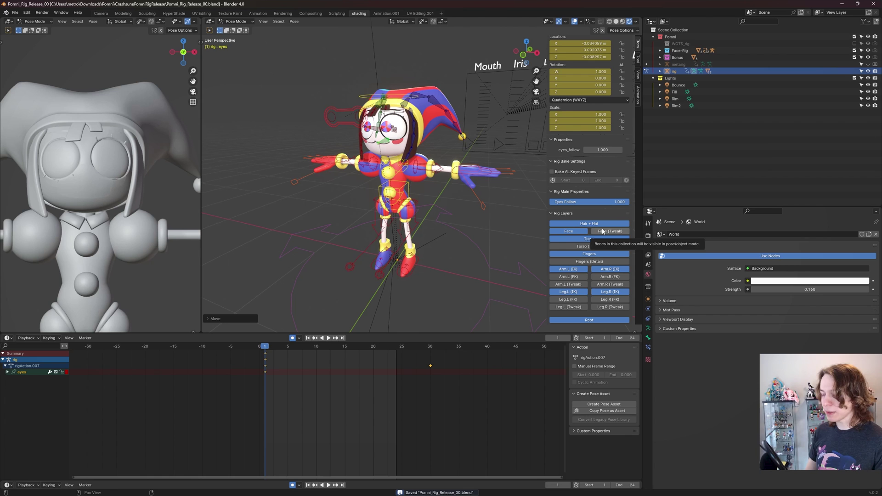
- Toggle the Hair + Hat bone layer on and off several times, leave it hidden, and save the file
scroll(460, 186, up, 1)
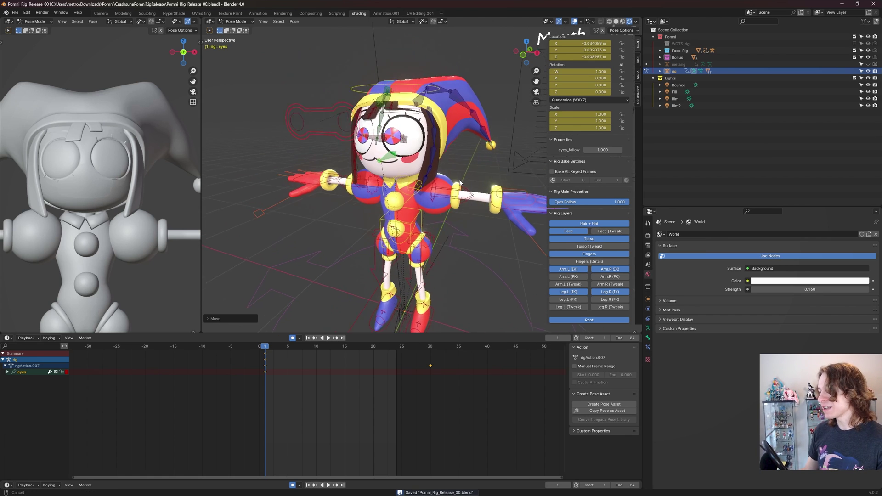
middle_drag(455, 184, 486, 216)
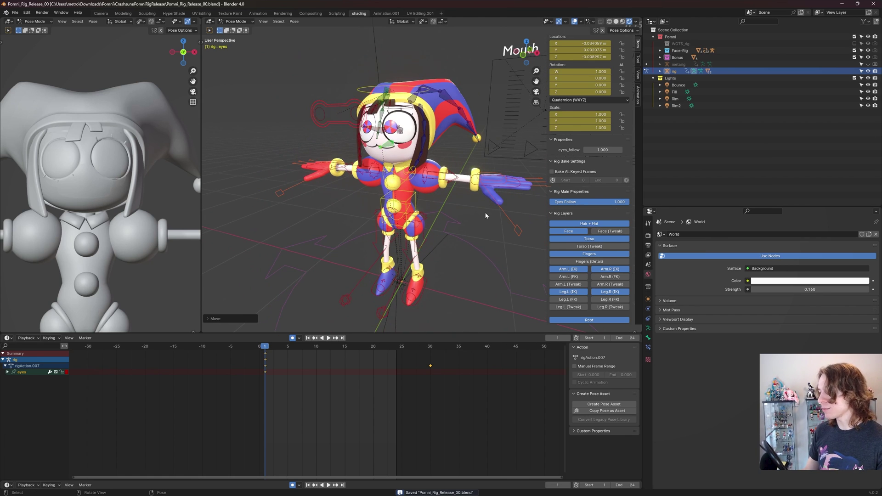
click(587, 225)
click(588, 225)
click(588, 225)
click(587, 225)
click(588, 226)
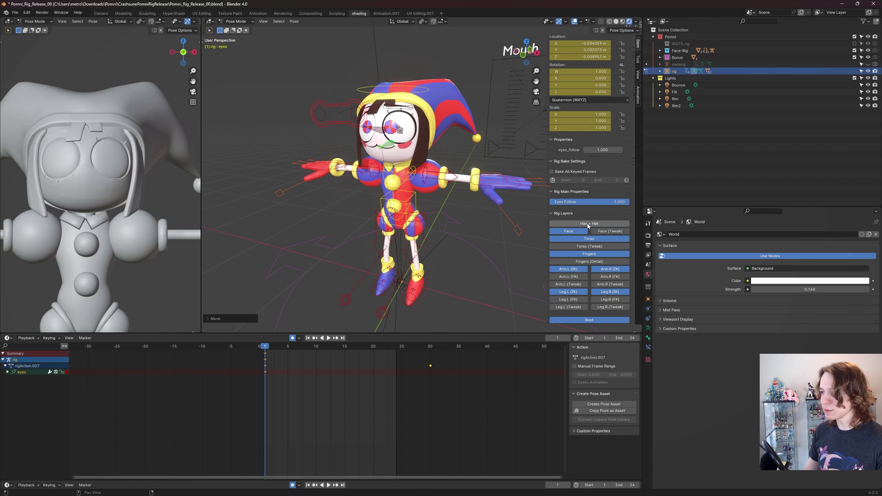
click(588, 225)
click(588, 225)
mouse_move(398, 193)
middle_down()
mouse_move(479, 189)
mouse_move(409, 193)
middle_up()
key(ctrl+s)
- Hide the Face, Torso, Fingers, Arm.L (IK), Leg.L (IK) and Root bone layers
click(580, 231)
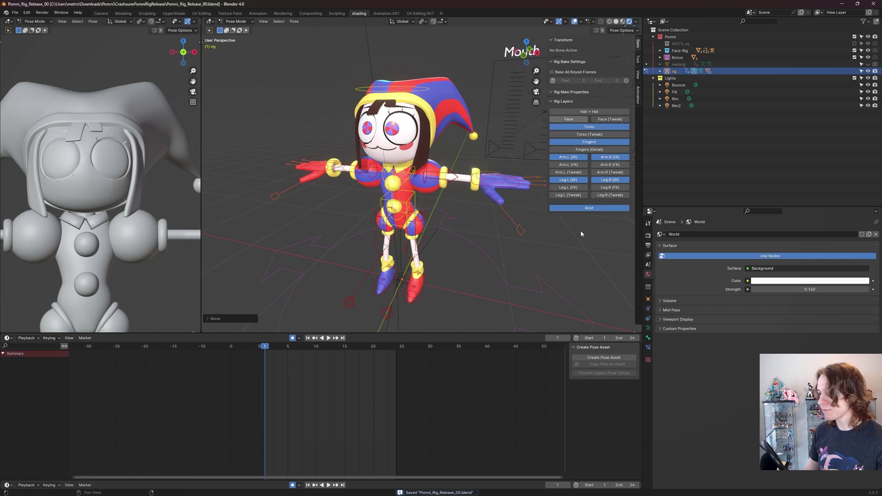
drag(580, 208, 578, 126)
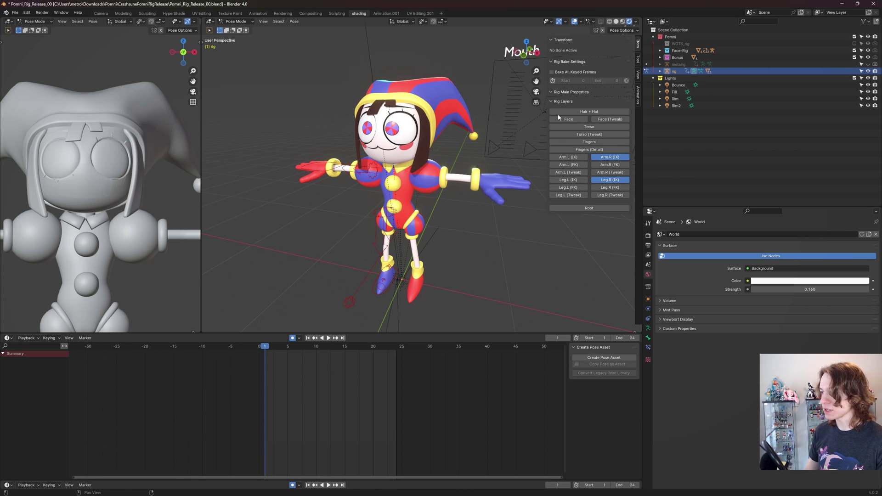
- Show the Face, Torso and Fingers bone layers again, briefly toggling Torso (Tweak) and Fingers (Detail) on and off
click(574, 119)
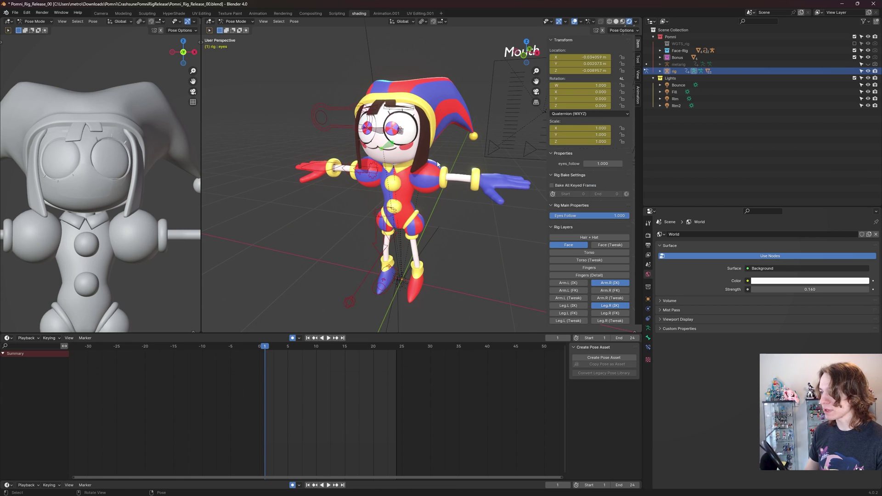
click(589, 254)
click(597, 261)
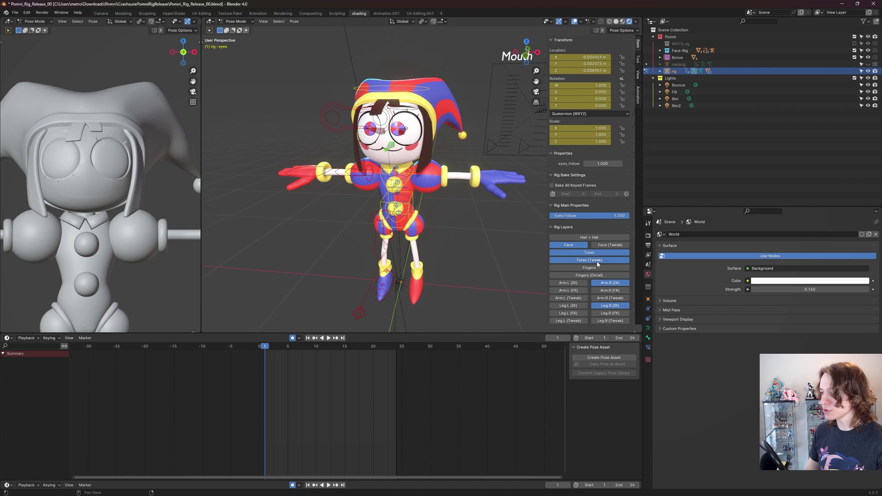
click(597, 261)
click(597, 267)
click(596, 275)
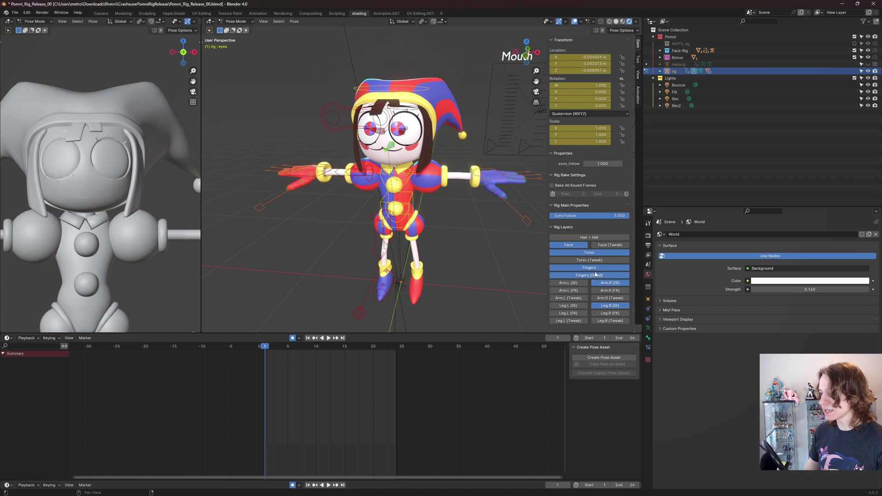
click(596, 275)
- Show the Arm.L (IK) and Leg.L (IK) bone layers and all other hidden rig layers except Root
click(572, 283)
scroll(572, 285, down, 1)
click(573, 290)
middle_drag(529, 221, 473, 219)
scroll(455, 222, up, 4)
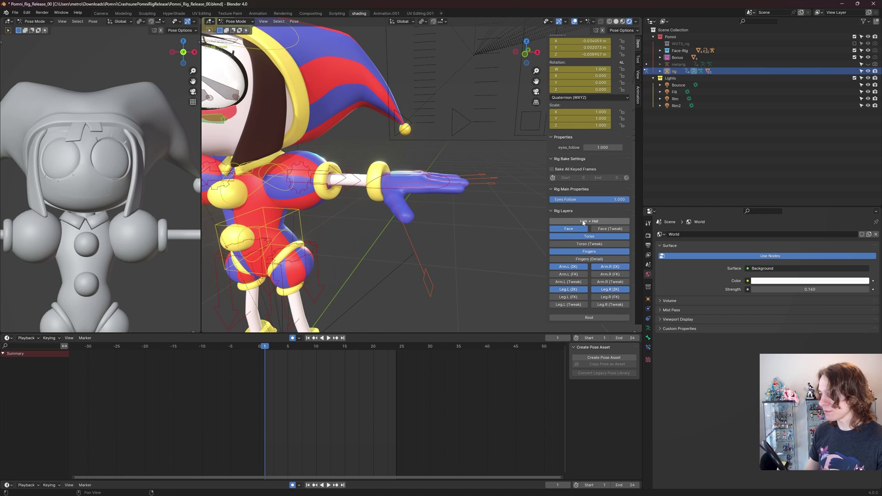
mouse_move(583, 223)
mouse_down()
mouse_move(615, 246)
mouse_move(569, 279)
mouse_move(563, 305)
mouse_up()
- Select the left hand's index, middle and pinky master controls and rotate them together
middle_drag(439, 214, 471, 212)
drag(505, 158, 480, 186)
middle_drag(464, 220, 485, 197)
click(486, 197)
drag(503, 167, 474, 253)
middle_drag(473, 253, 487, 228)
key(r)
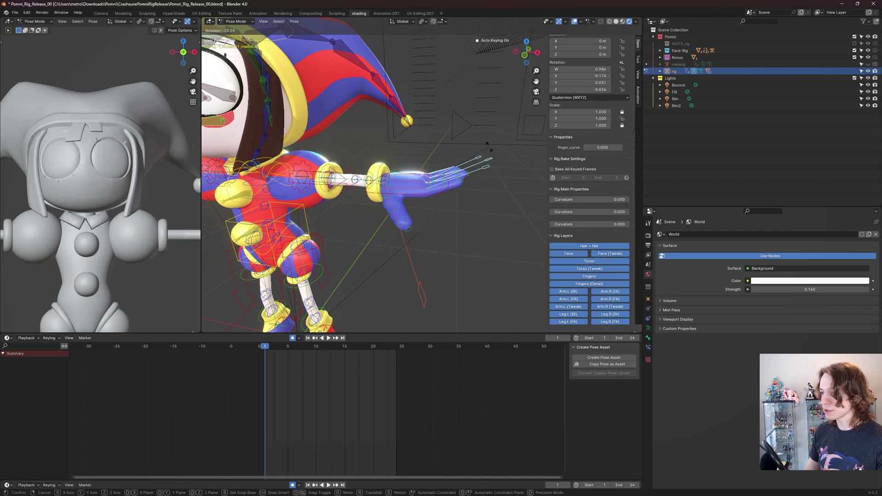
click(500, 192)
- Scale down the three selected finger master controls to curl the fingers, and rotate them downward
middle_drag(501, 194, 503, 211)
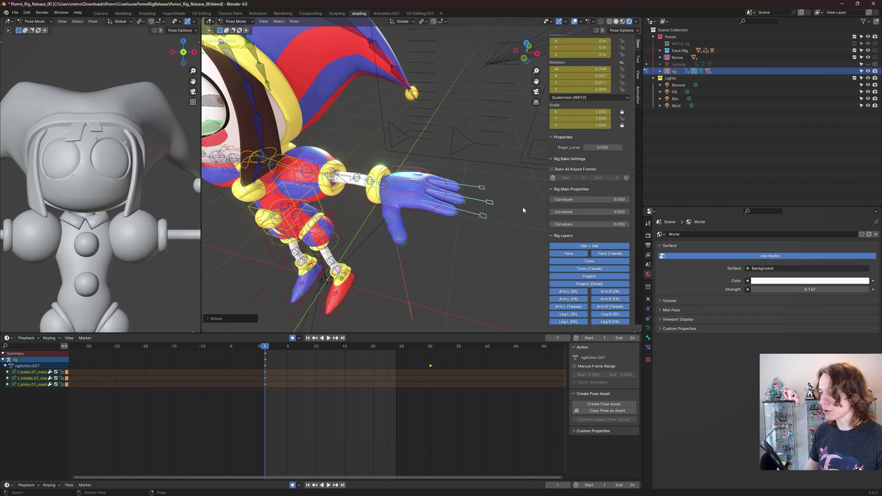
key(s)
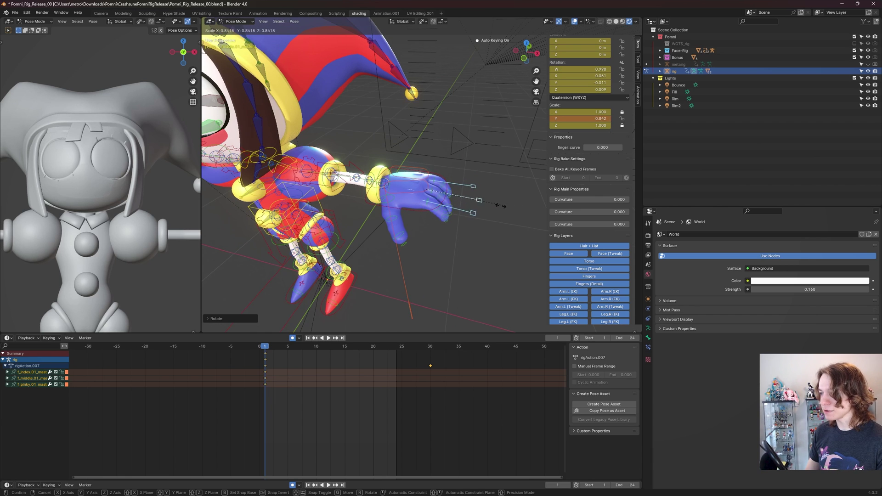
click(484, 202)
middle_drag(485, 212, 512, 193)
key(r)
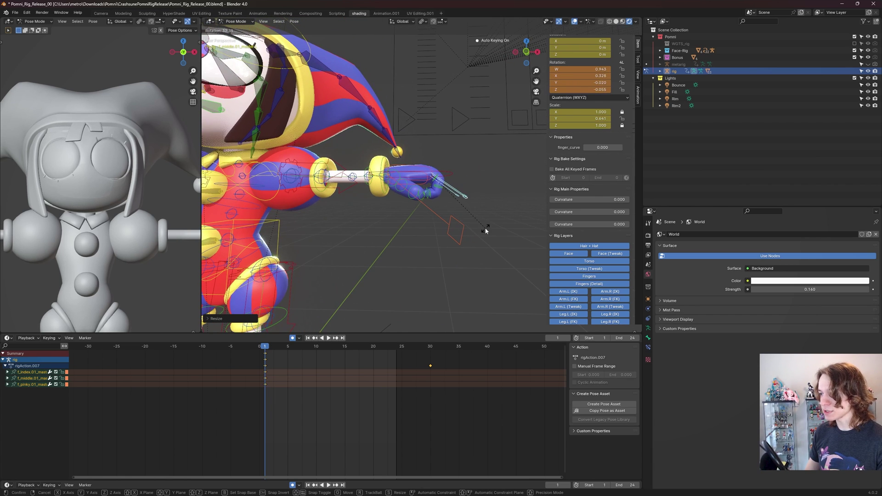
click(485, 230)
- Select the left palm control and rotate it freely to bend the hand's knuckles
middle_drag(486, 231, 453, 251)
scroll(426, 204, up, 3)
middle_drag(426, 205, 462, 178)
click(400, 192)
scroll(464, 200, down, 5)
scroll(421, 179, up, 2)
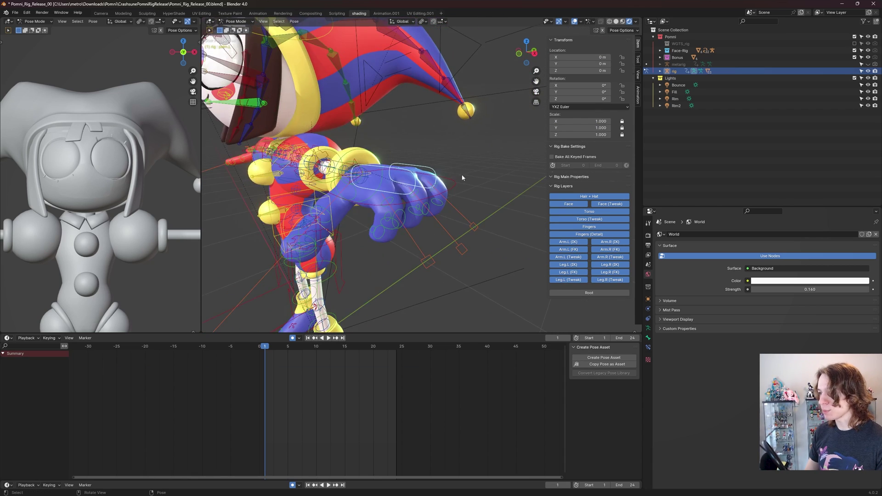
scroll(462, 178, down, 6)
scroll(455, 189, up, 6)
key(r)
key(r)
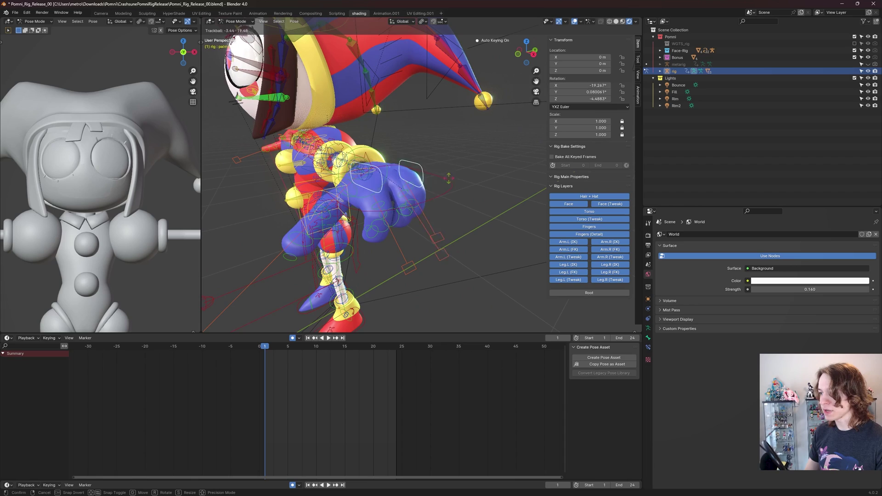
click(465, 181)
- Select the left thumb's master control and rotate it
middle_drag(395, 157, 462, 243)
scroll(453, 195, down, 4)
click(485, 240)
key(r)
click(416, 204)
key(r)
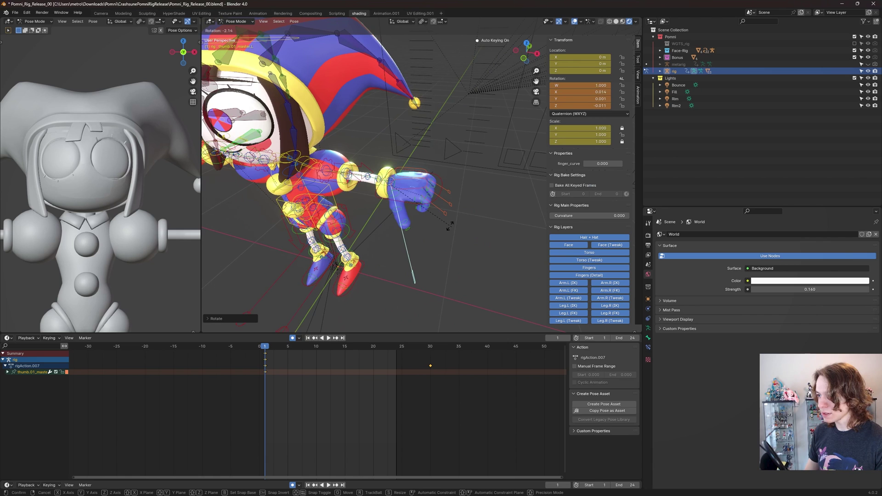
click(450, 225)
- Scale the left thumb master control along Y to 0.920 and rotate it again
key(s)
key(y)
click(454, 223)
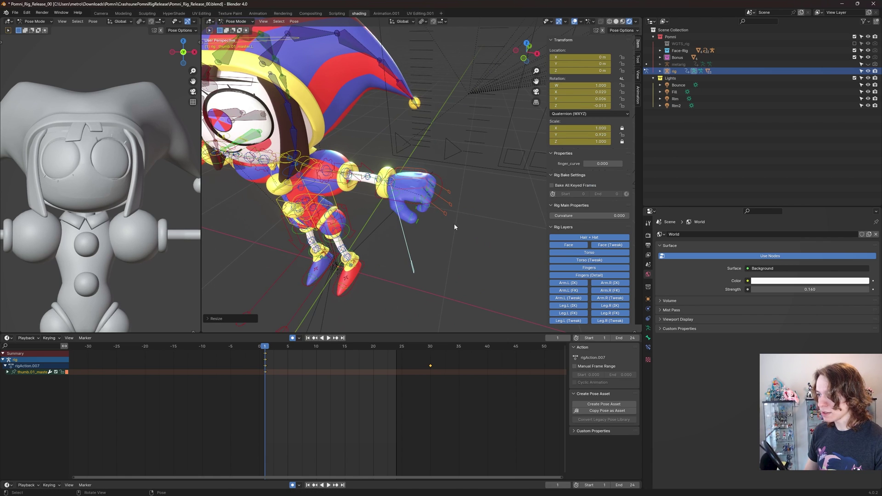
key(r)
click(475, 213)
middle_drag(475, 213, 464, 208)
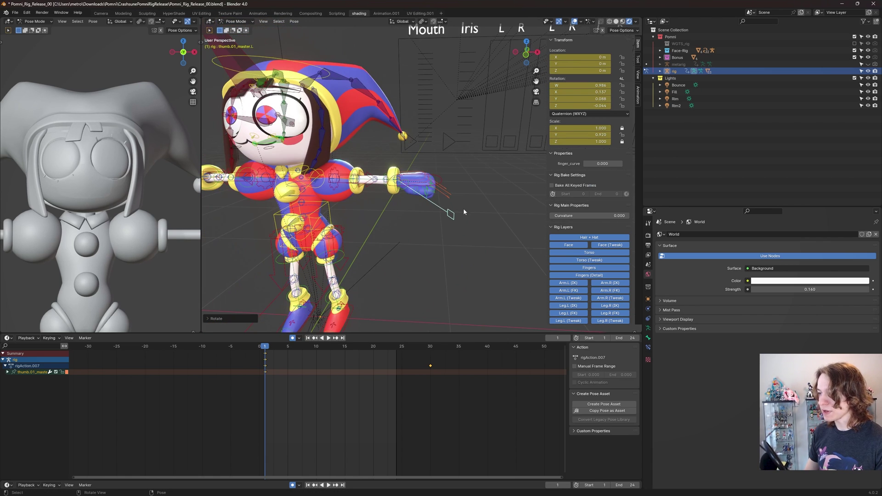
- Box-select all left hand and finger controls and clear their scale and rotation
drag(488, 242, 387, 159)
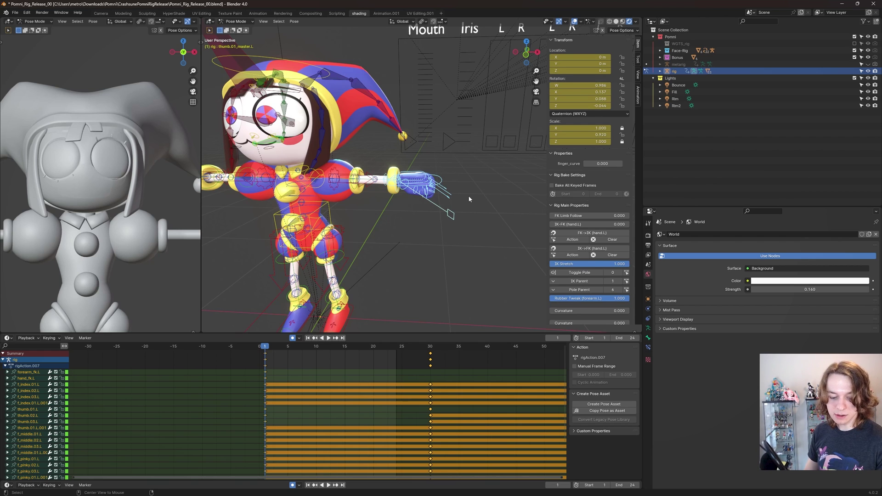
key(alt+s)
key(alt+r)
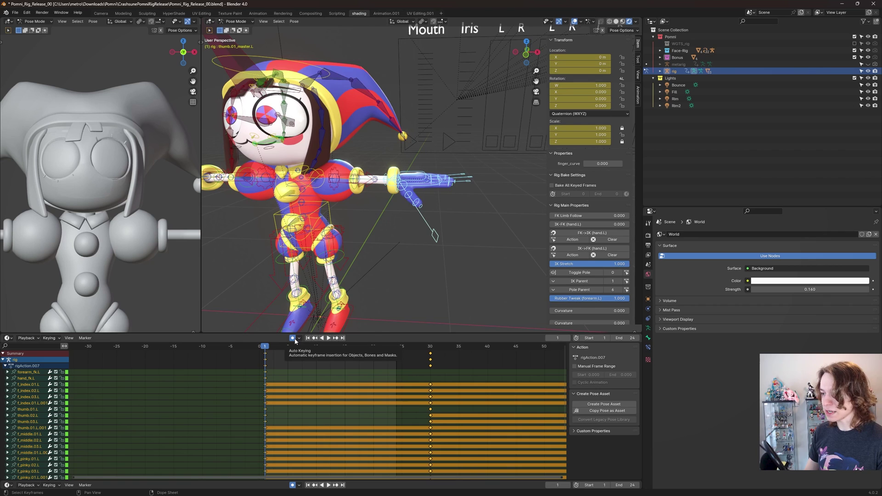
- Select the left palm control and toggle the Face (Tweak) bone layer off and on
middle_drag(448, 288, 386, 307)
middle_drag(344, 282, 433, 239)
click(467, 214)
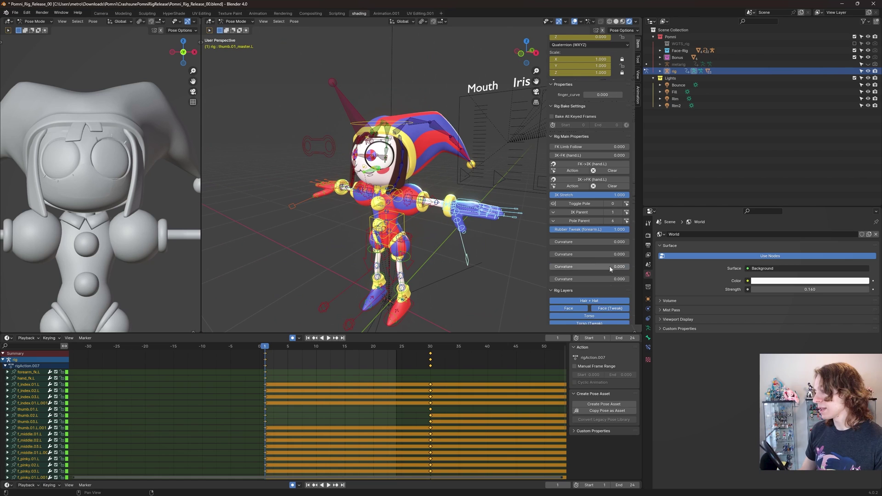
shift+middle_drag(514, 207, 538, 205)
click(607, 204)
click(607, 204)
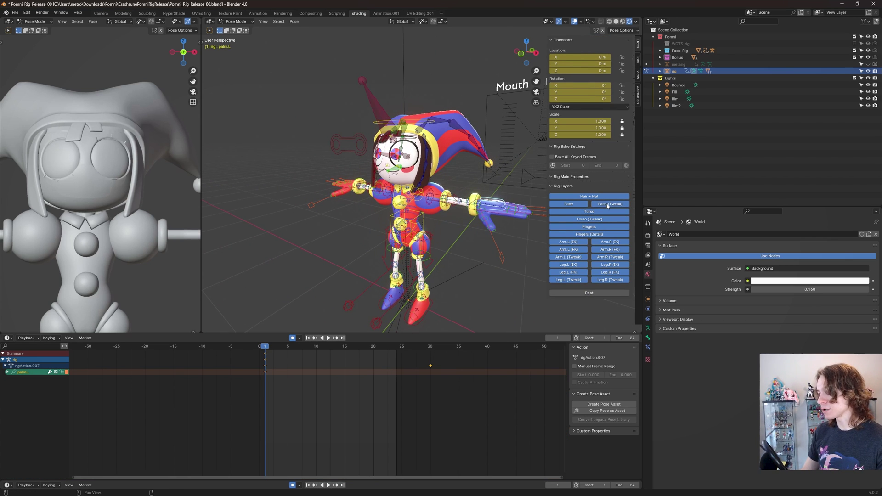
- Select the Unicorn_Horn bone above the hat and examine the head and face controls up close
scroll(415, 170, up, 5)
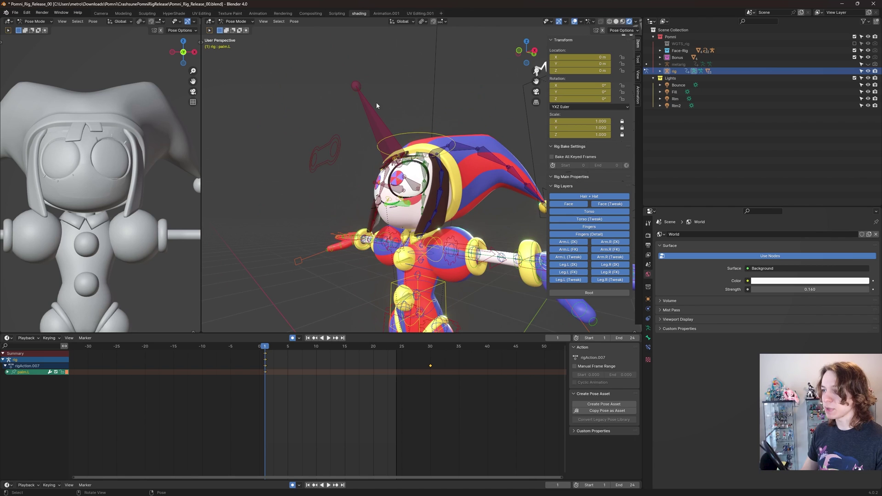
click(365, 112)
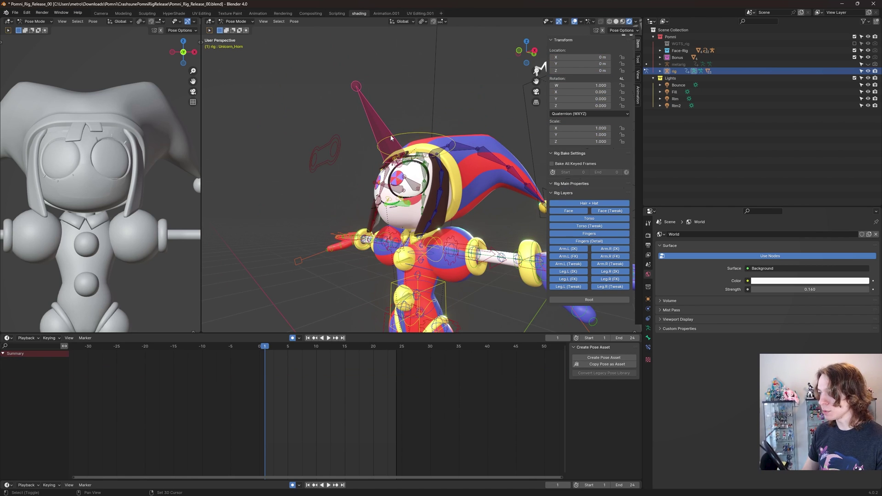
middle_drag(390, 134, 634, 105)
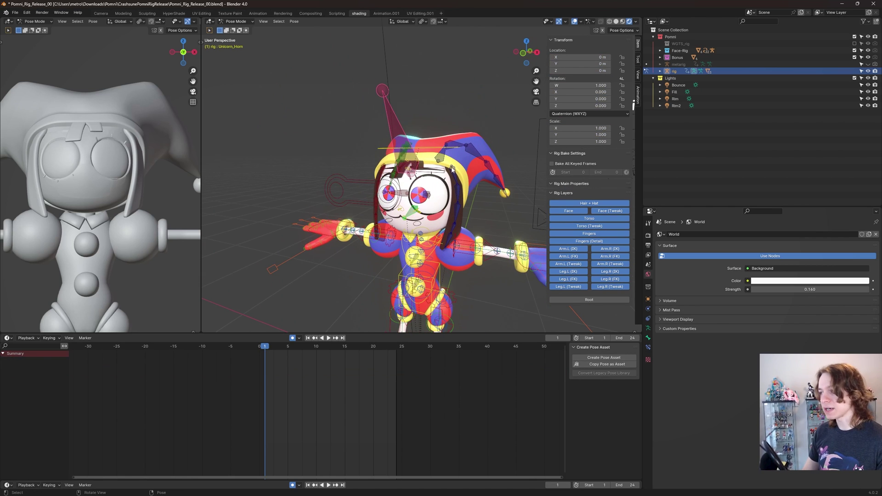
shift+middle_drag(432, 212, 389, 161)
scroll(419, 185, up, 1)
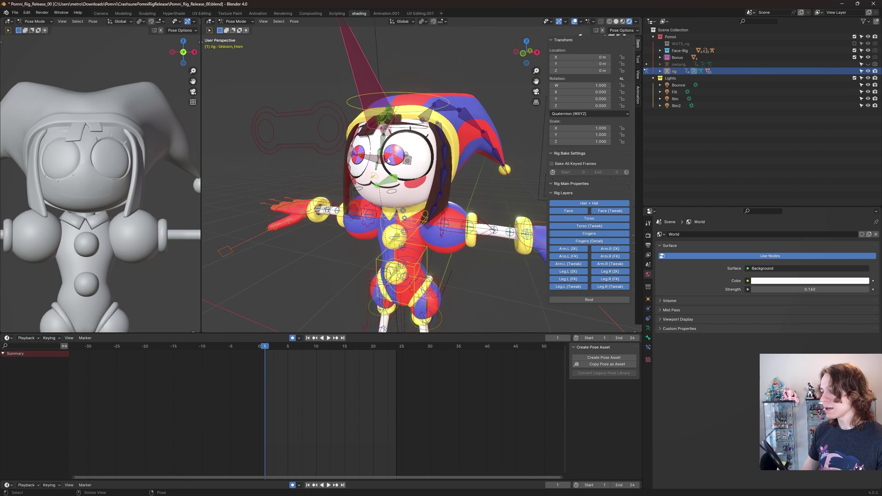
scroll(389, 162, up, 2)
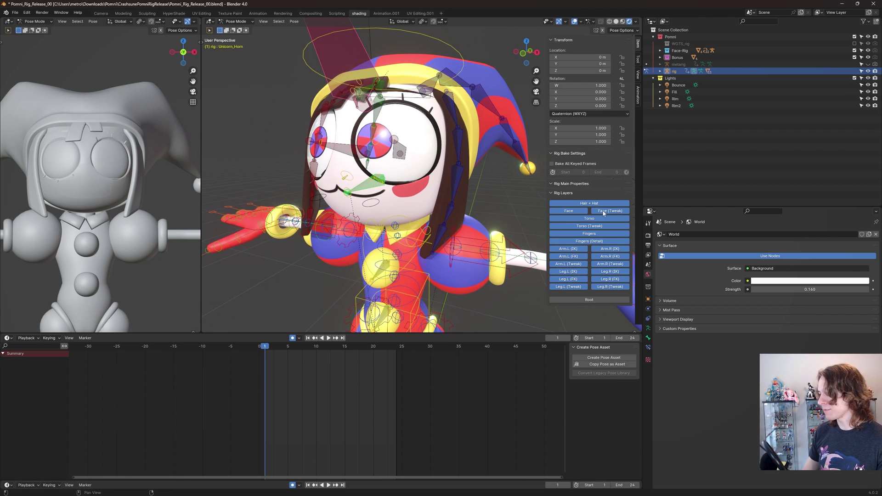
- Move the lower eye wrinkle control beneath the character's right eye, constraining the move to global Y
middle_drag(505, 197, 423, 189)
scroll(401, 187, up, 3)
key(g)
key(z)
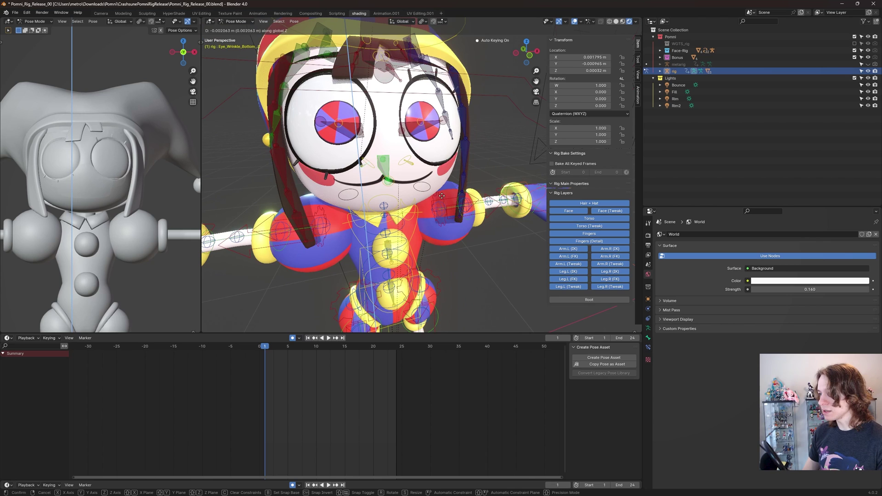
key(x)
key(y)
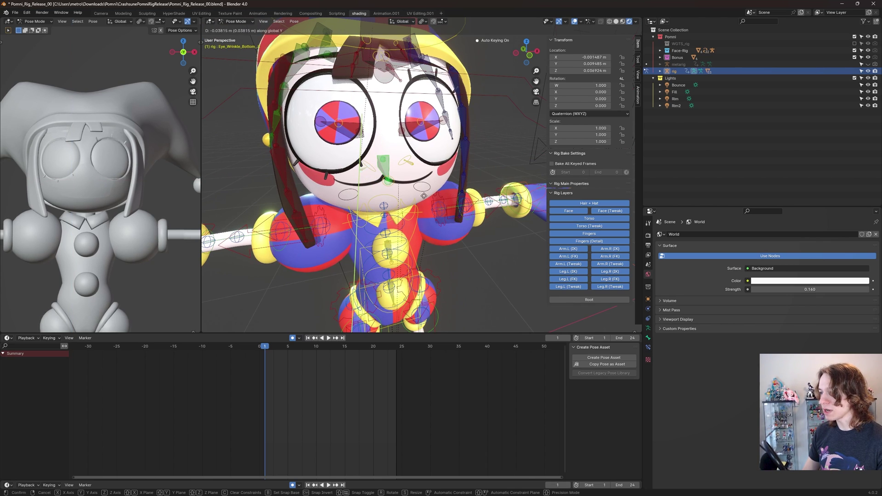
click(434, 199)
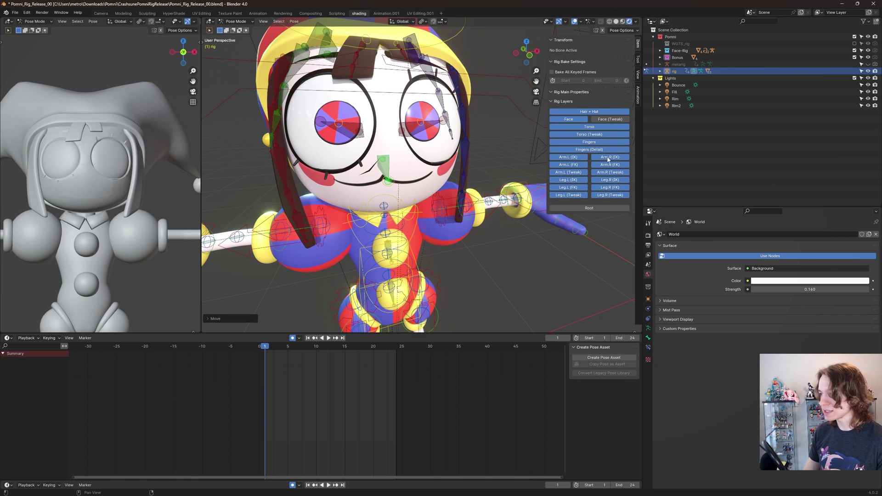
- Reposition the right lower eye wrinkle beside the nose with viewport overlays hidden, and show the overlays again
middle_drag(483, 138, 578, 50)
click(574, 21)
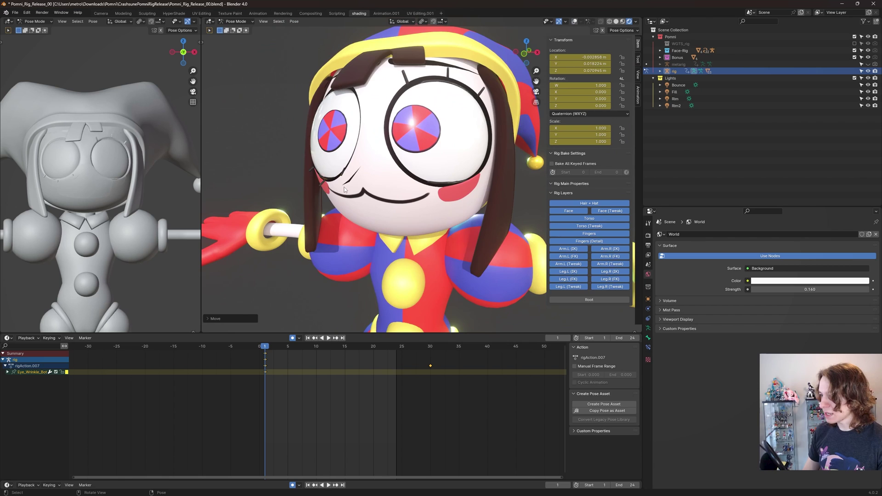
middle_drag(459, 138, 433, 185)
key(g)
click(429, 183)
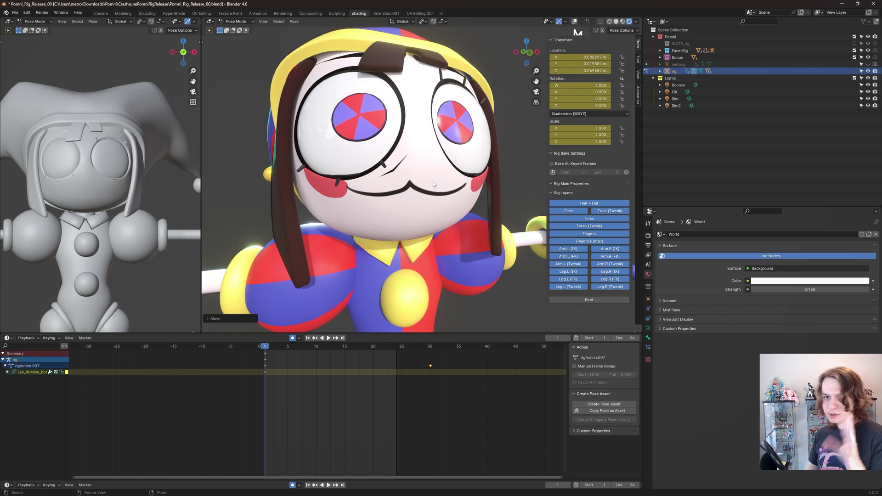
middle_drag(446, 170, 432, 184)
key(g)
click(432, 187)
click(575, 21)
- Select Eye_Wrinkle_Bottom_L and bring it out onto the face beneath the left eye with an axis-constrained and a free move
click(417, 185)
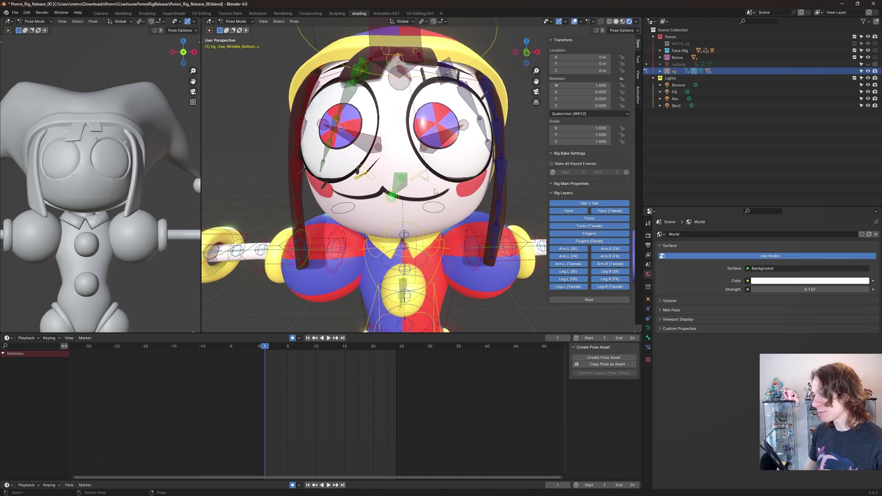
key(g)
key(z)
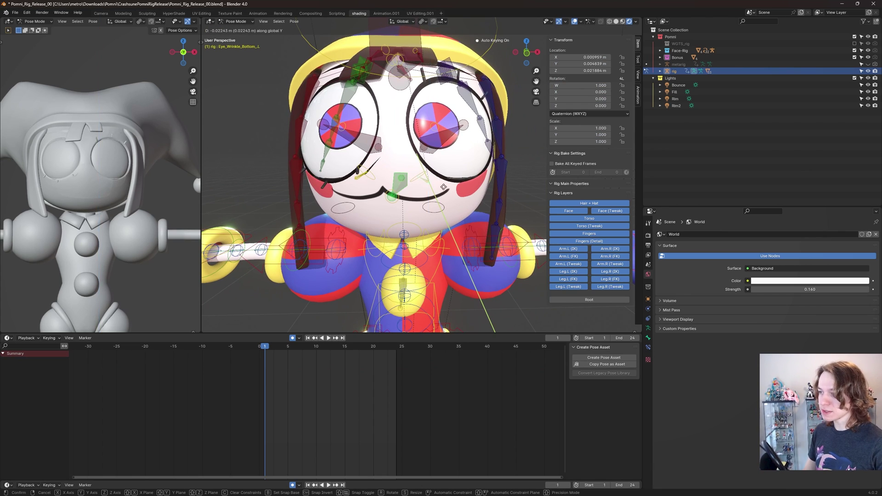
click(455, 187)
key(g)
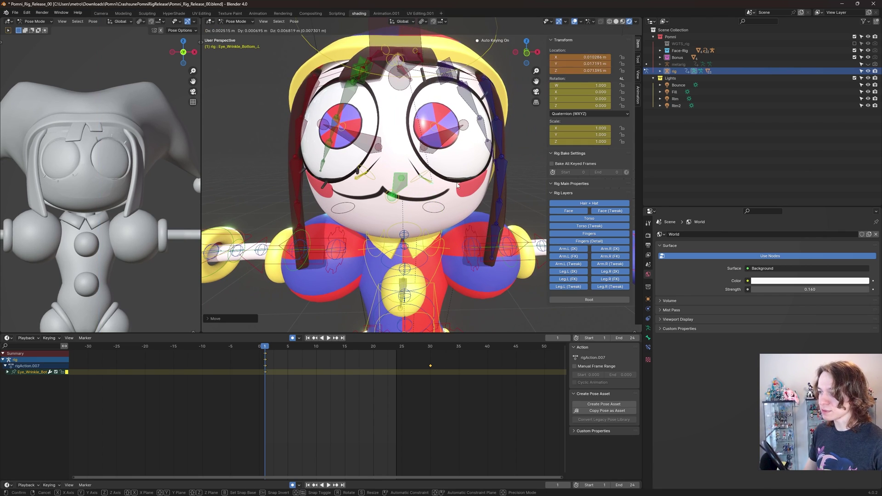
click(450, 183)
- Rotate the left lower eye wrinkle and its child control Eye_Wrinkle_Bottom_L.001 to angle the wrinkle line
key(r)
click(436, 172)
click(421, 172)
key(r)
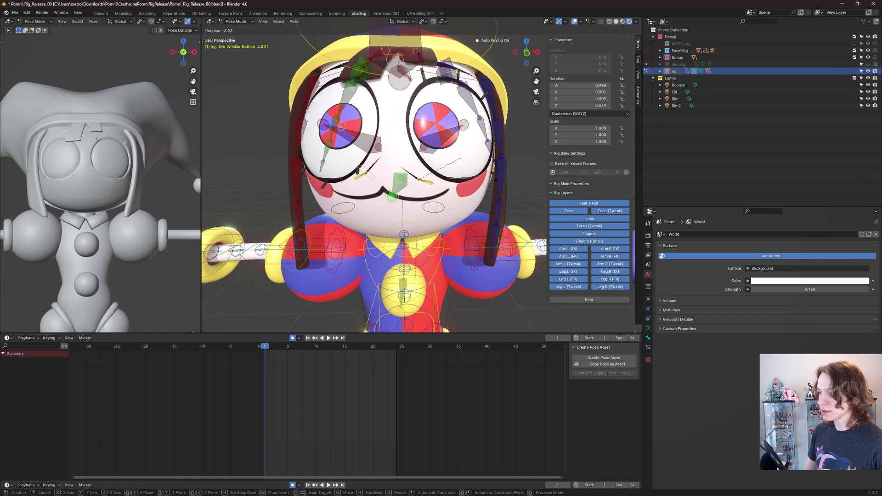
click(497, 180)
- Hide the viewport overlays to view the wrinkled face, and show them again
scroll(497, 180, down, 3)
click(575, 23)
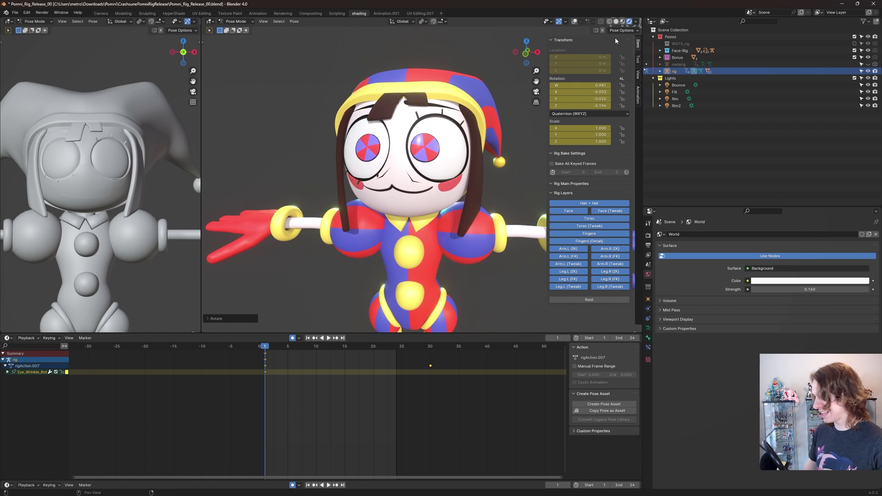
click(575, 21)
middle_drag(439, 124, 445, 130)
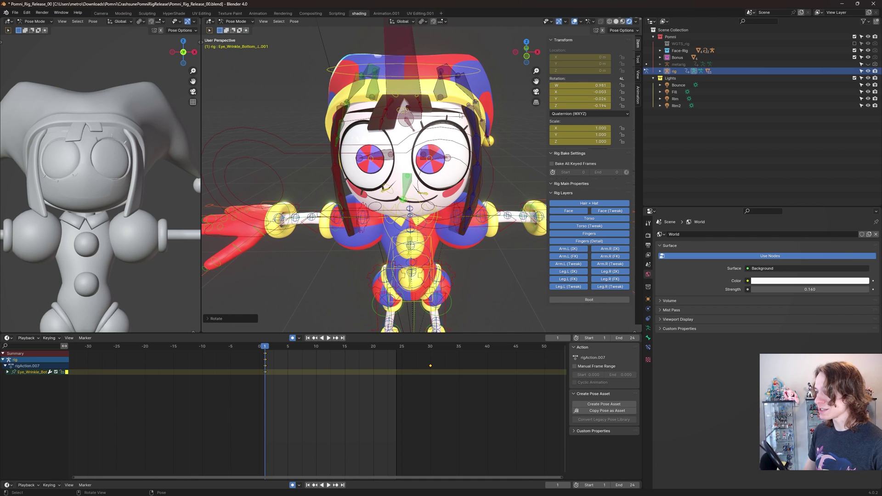
- Hide the Face (Tweak) bone layer and toggle the Face layer off and back on
click(614, 211)
click(579, 120)
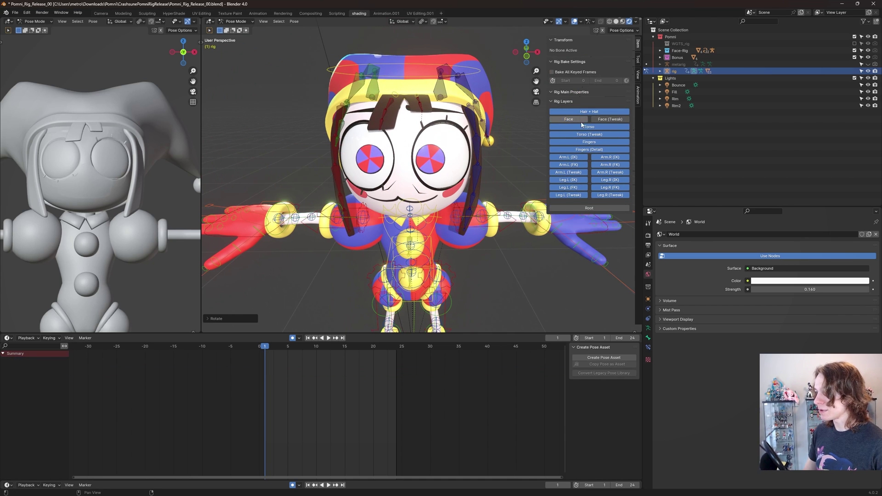
click(574, 122)
- Select the left eyebrow control Eyebrow_L.001 and move it to reposition the brow above the eye
click(458, 114)
middle_drag(448, 105, 451, 194)
key(g)
click(441, 158)
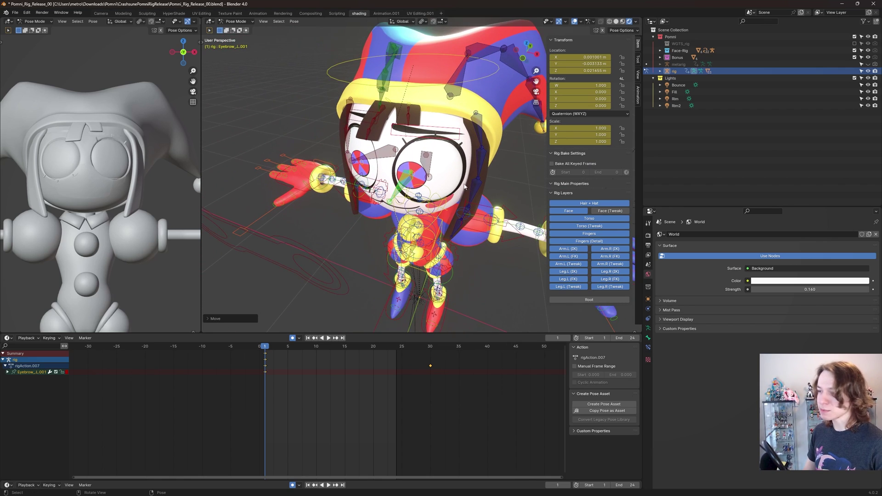
middle_drag(453, 156, 401, 171)
click(379, 118)
key(g)
click(486, 151)
- Select Mouth_Ctrl and rotate it freely to slide the mouth toward the character's left cheek
scroll(429, 163, down, 1)
middle_drag(432, 131, 448, 186)
scroll(441, 161, up, 3)
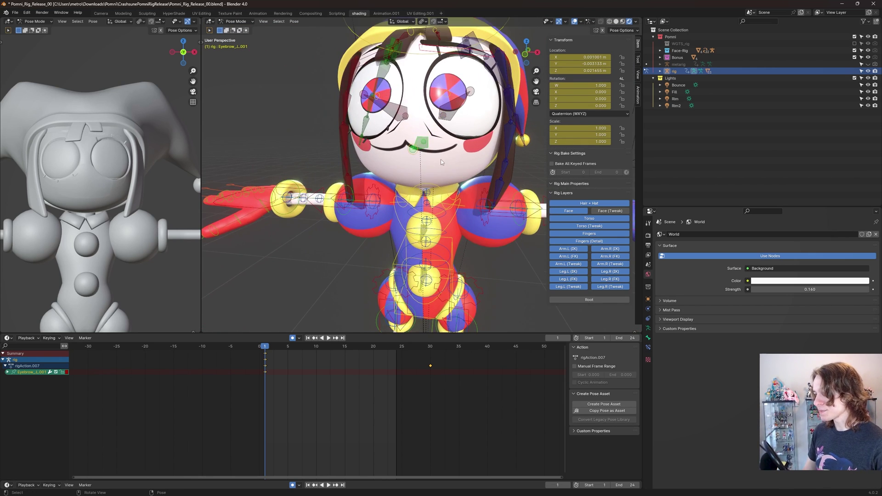
mouse_move(452, 148)
middle_down()
mouse_move(425, 144)
mouse_move(429, 153)
mouse_move(457, 155)
middle_up()
click(416, 155)
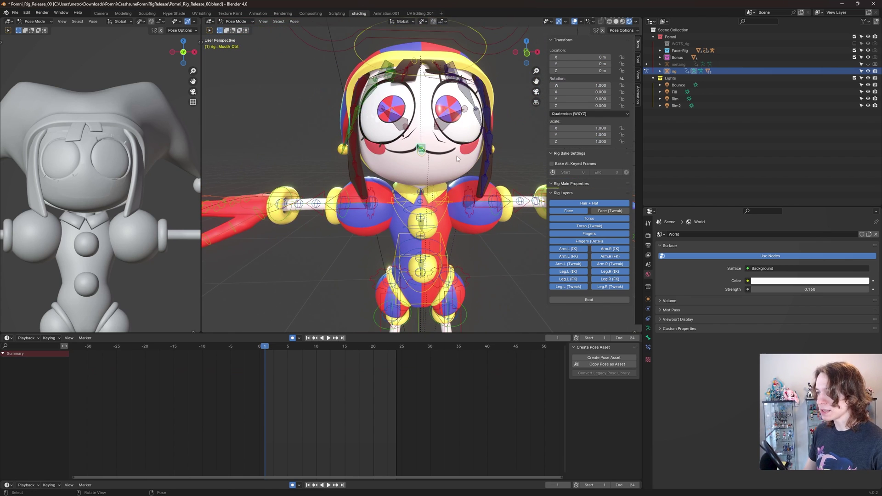
key(r)
key(r)
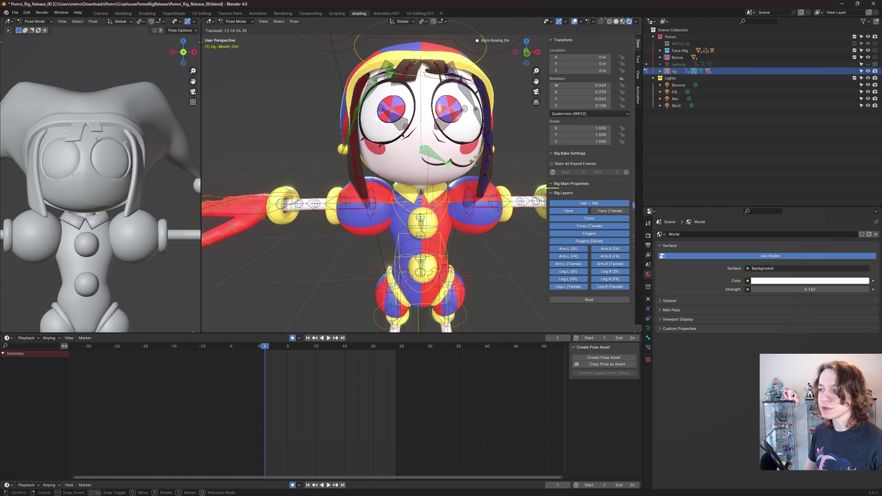
click(432, 161)
- Rotate Mouth_Ctrl freely once more, sweeping the mouth across the face and leaving it on the left side
key(i)
middle_drag(432, 161, 471, 169)
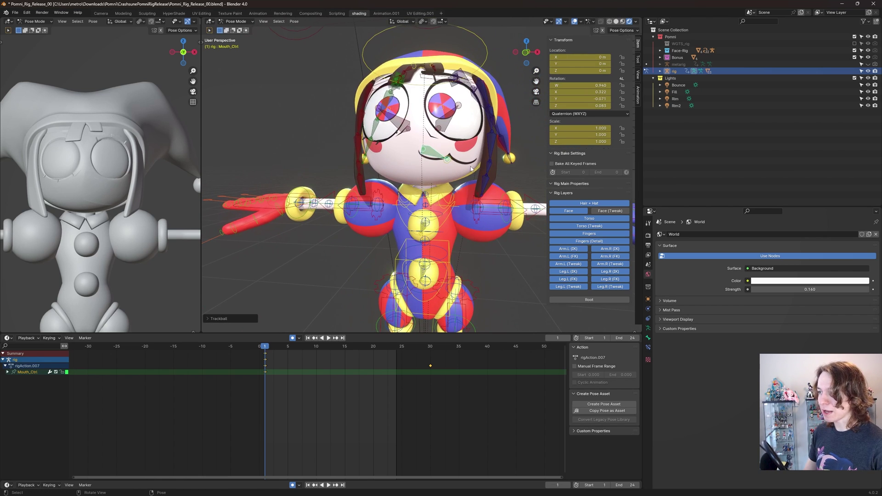
key(r)
key(r)
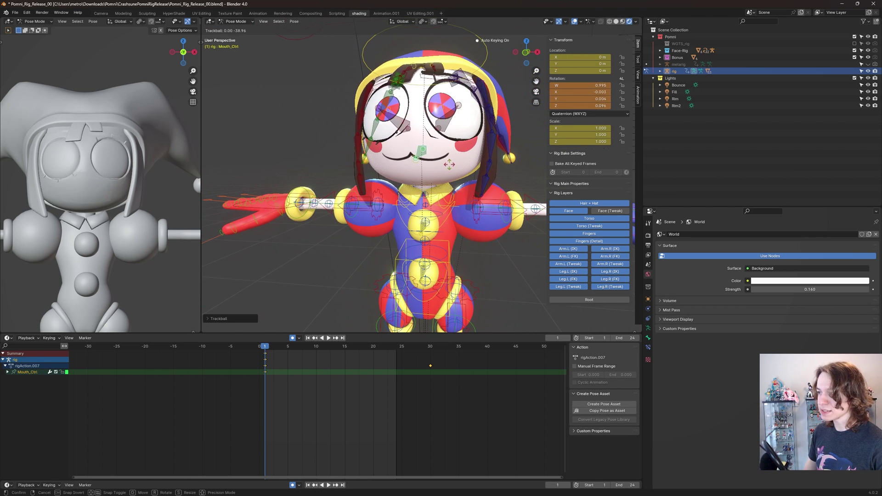
click(456, 164)
scroll(456, 164, up, 4)
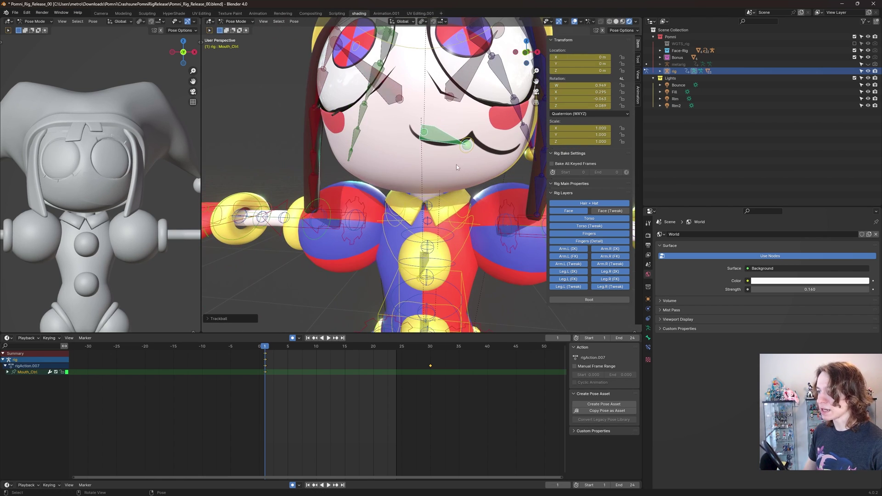
- Select the Mouth_Adjust control at the mouth and rotate it freely to fine-tune the mouth's angle
click(473, 147)
scroll(461, 157, down, 5)
mouse_move(435, 152)
middle_down()
mouse_move(443, 153)
mouse_move(432, 157)
middle_up()
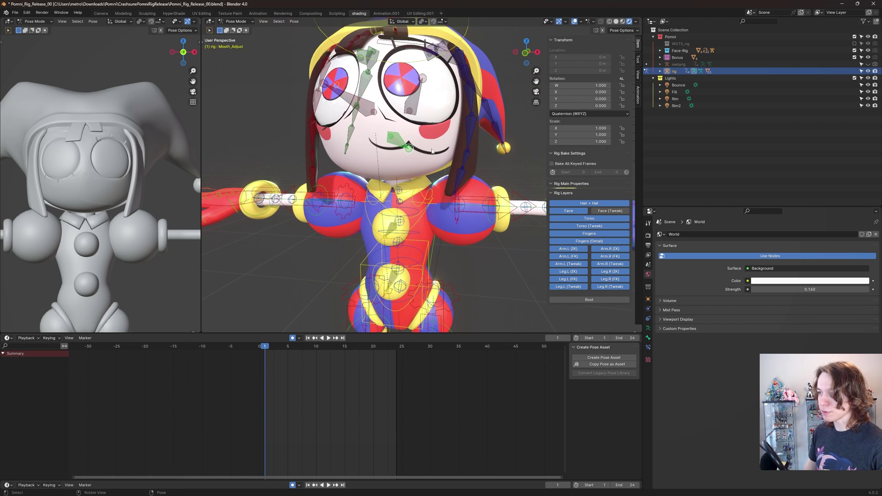
key(r)
key(r)
click(431, 147)
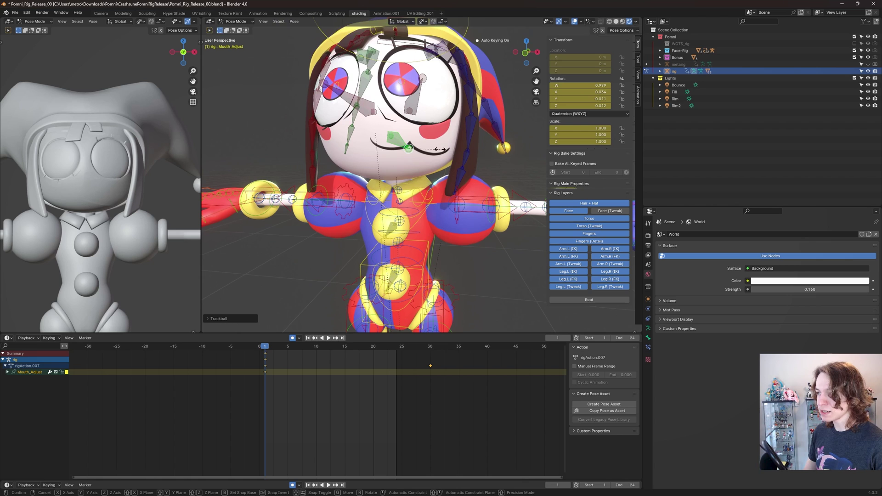
- Try scaling the Mouth_Adjust control down to shrink the mouth, and cancel the change
key(s)
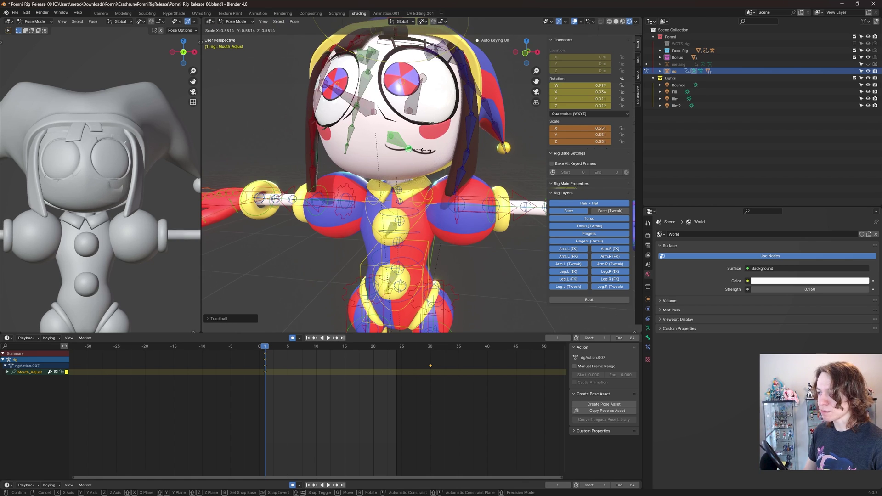
right_click(426, 150)
- Select Mouth_Ctrl and return its rotation to the default so the mouth is centred on the face
middle_drag(394, 155, 405, 157)
click(395, 138)
key(r)
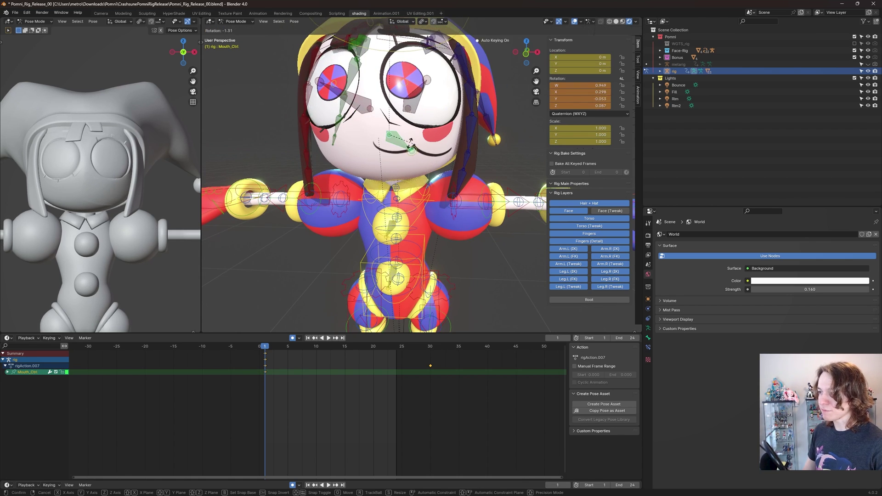
click(396, 138)
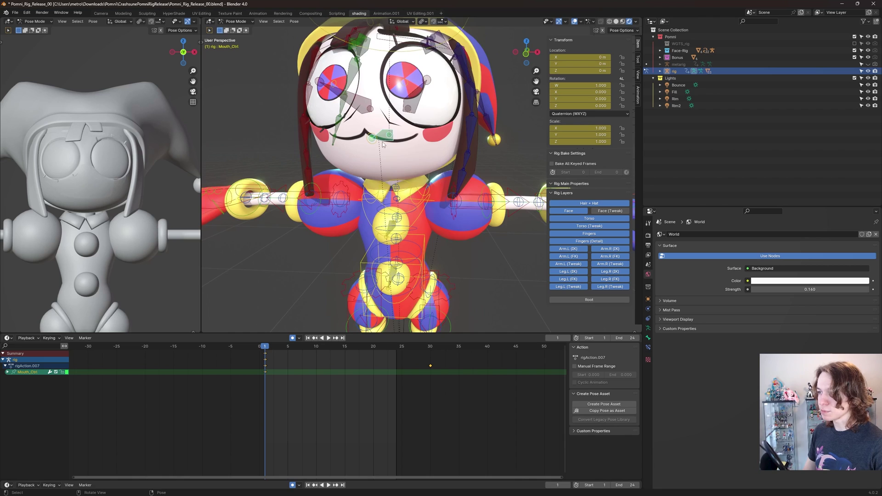
- Try rotating the front hair bone Front_Hair_01.R.001 to swing the bang, and undo the rotation
middle_drag(382, 142, 390, 161)
shift+middle_drag(386, 101, 414, 161)
click(404, 131)
click(588, 203)
click(586, 115)
key(r)
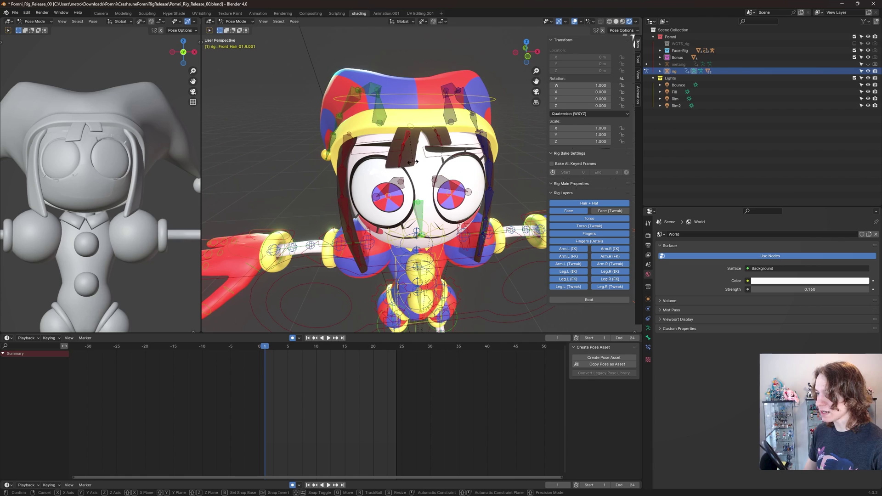
click(431, 160)
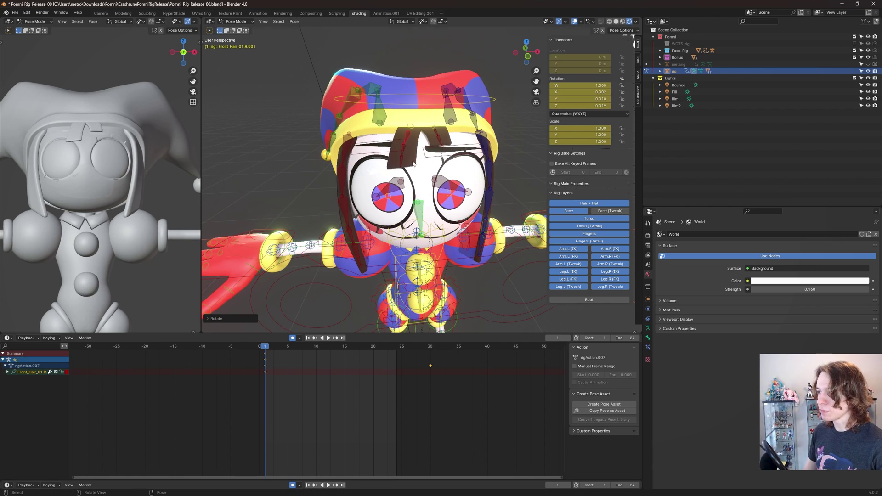
key(ctrl+z)
- Select the left eye's Eye_SquashAdjust_L control, try rotating it freely, and undo the rotation
middle_drag(299, 170, 425, 149)
click(378, 179)
scroll(412, 124, up, 4)
scroll(430, 158, down, 4)
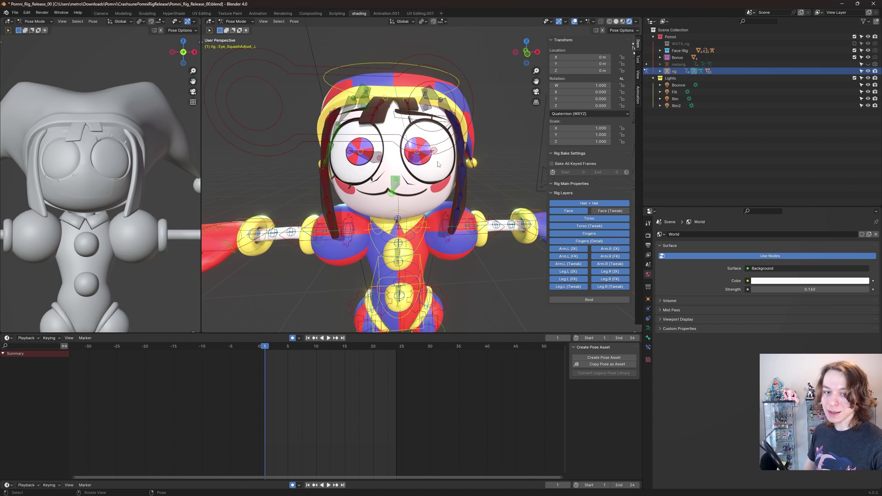
middle_drag(446, 179, 453, 155)
key(r)
key(r)
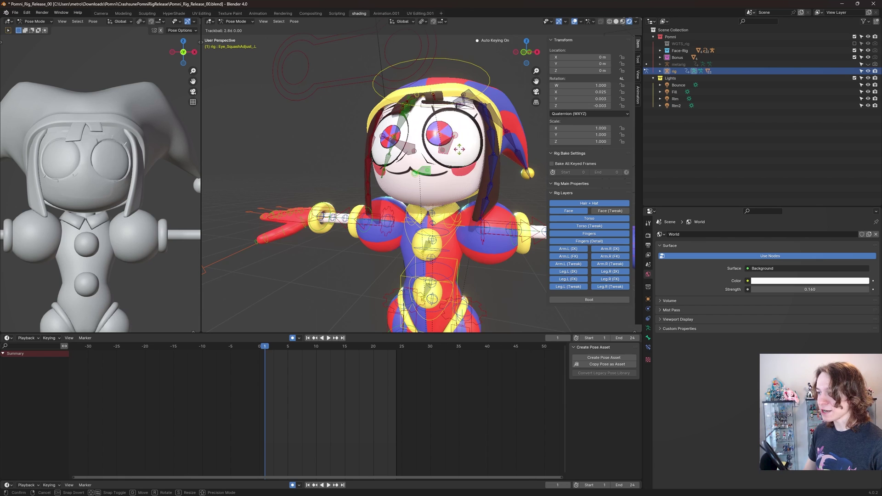
click(485, 158)
key(ctrl+z)
- Try scaling Eye_SquashAdjust_L along global X and Z to squash and stretch the left eye, and undo the scaling
middle_drag(485, 158, 445, 166)
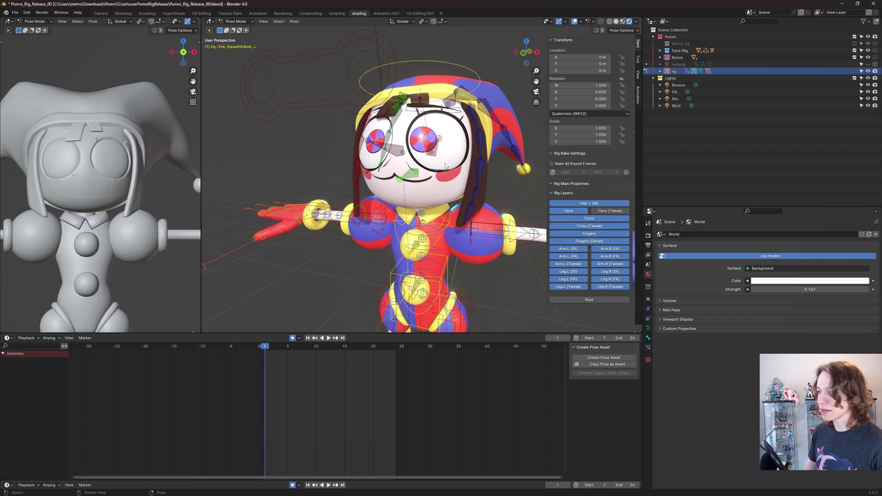
key(g)
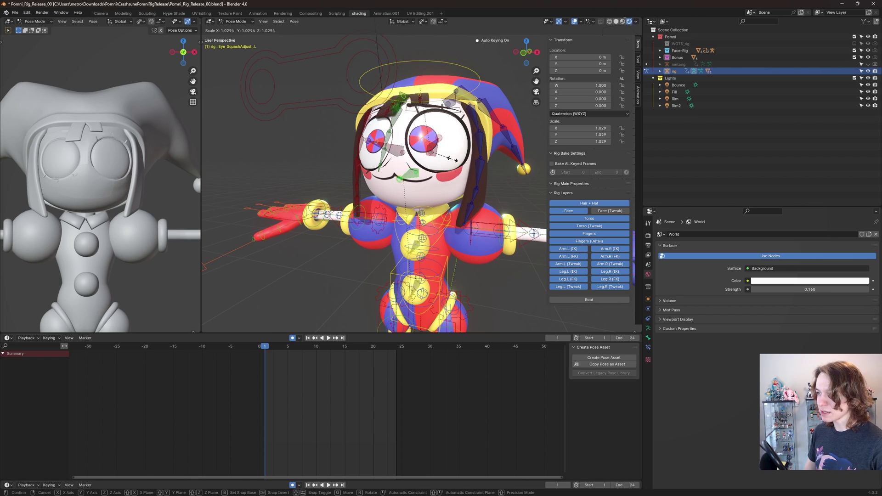
mouse_move(446, 159)
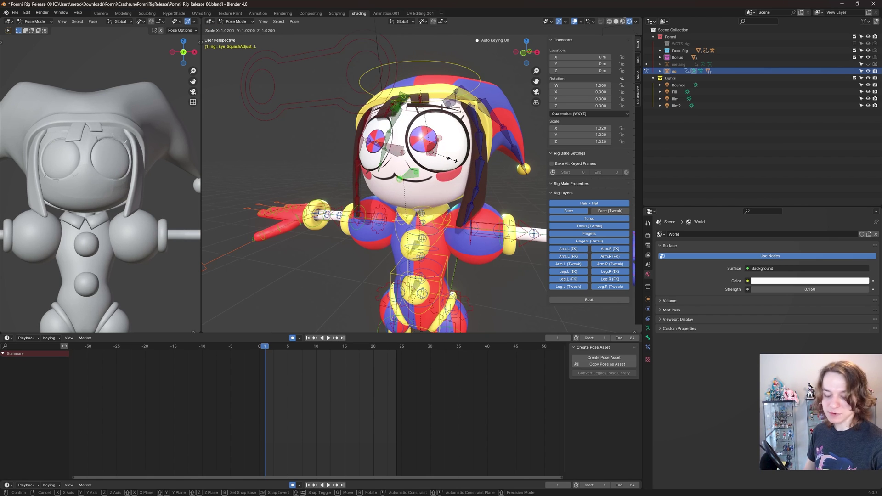
key(x)
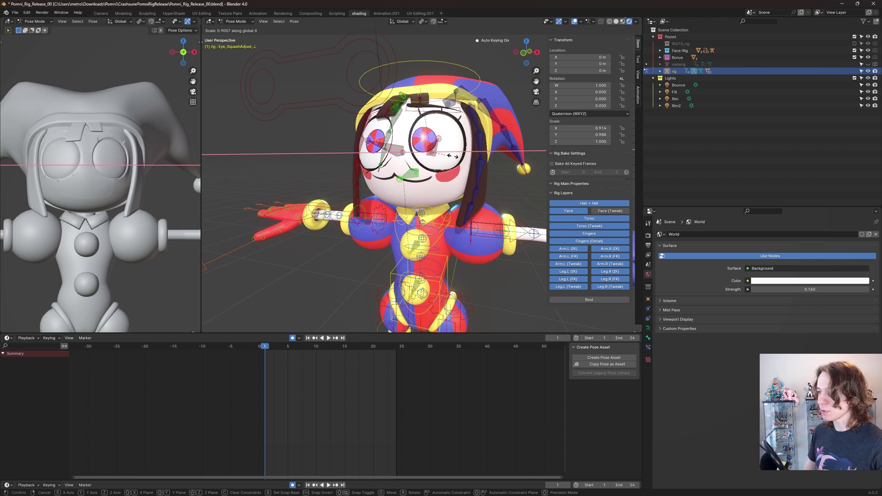
key(z)
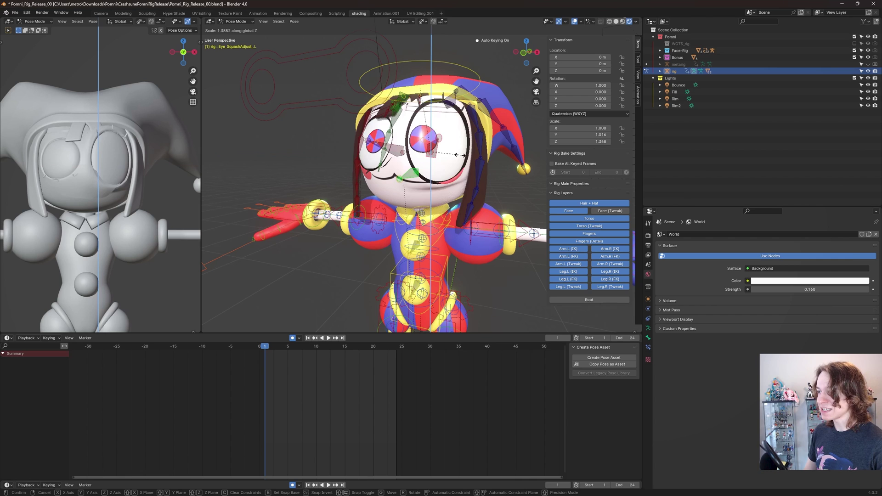
click(451, 155)
key(ctrl+z)
key(ctrl+z)
- Select the right eye's Eye_SquashAdjust_R control and scale it along global Z to stretch the eye to about 1.29
middle_drag(390, 159, 424, 159)
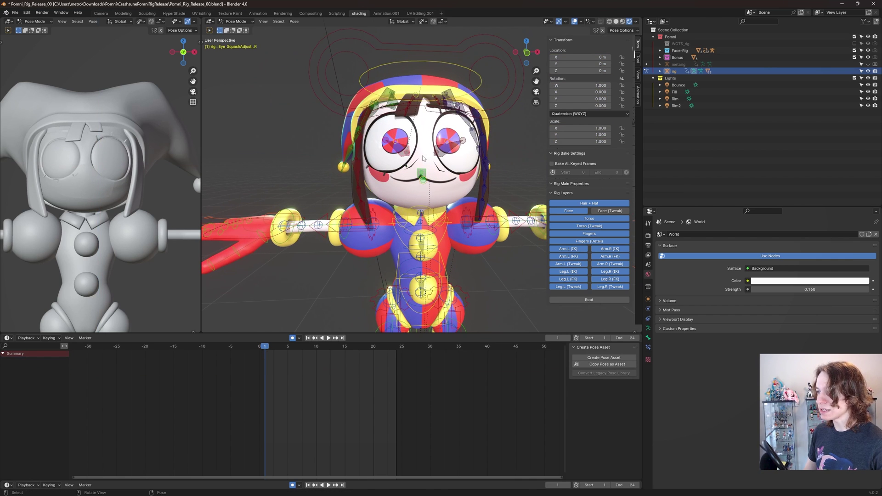
key(s)
key(x)
key(z)
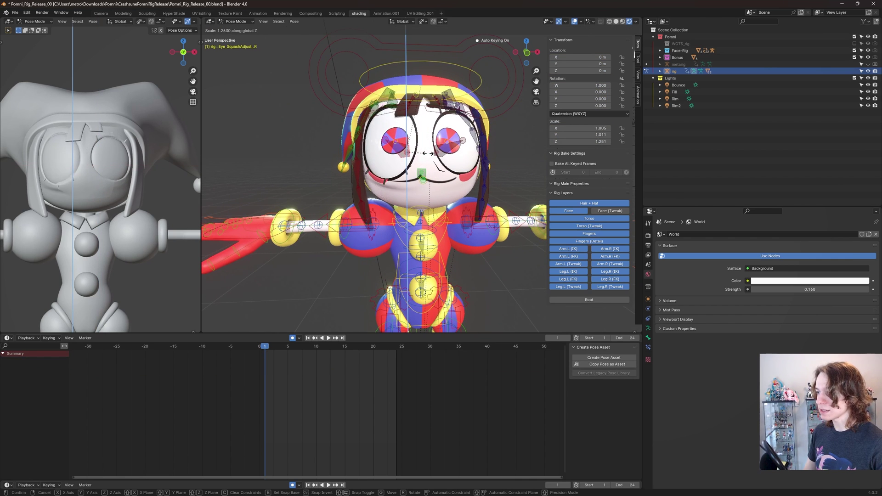
click(428, 155)
- In the Face-Rig, select both iris shrink controls under Iris +/- and move them up to shrink the irises
middle_drag(429, 154, 465, 165)
scroll(462, 159, down, 4)
click(461, 158)
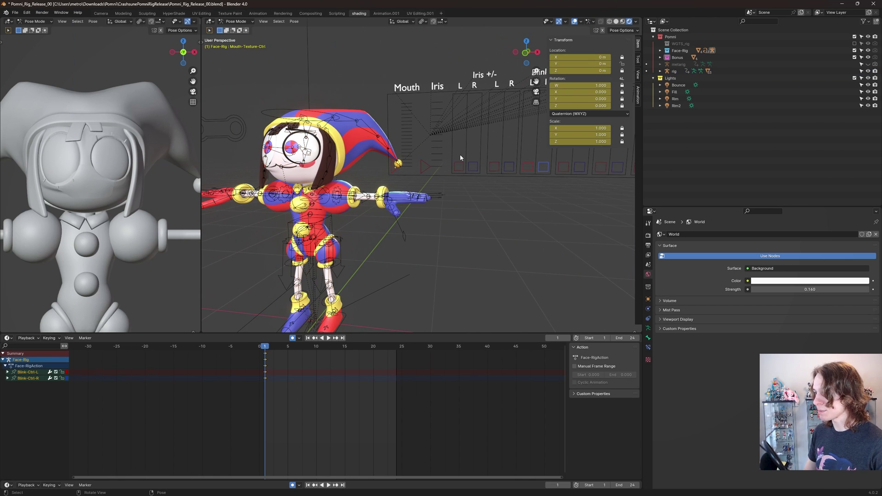
drag(479, 167, 480, 171)
drag(484, 144, 512, 172)
key(g)
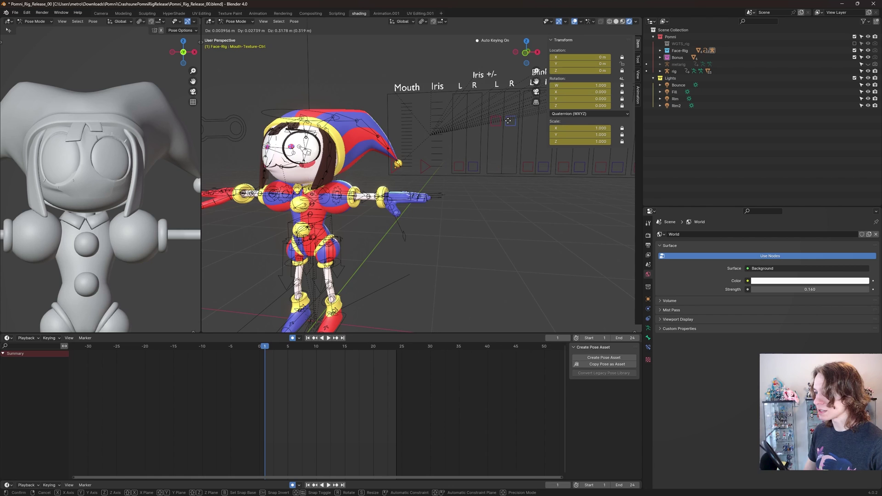
click(505, 120)
scroll(285, 144, up, 3)
middle_drag(351, 166, 432, 169)
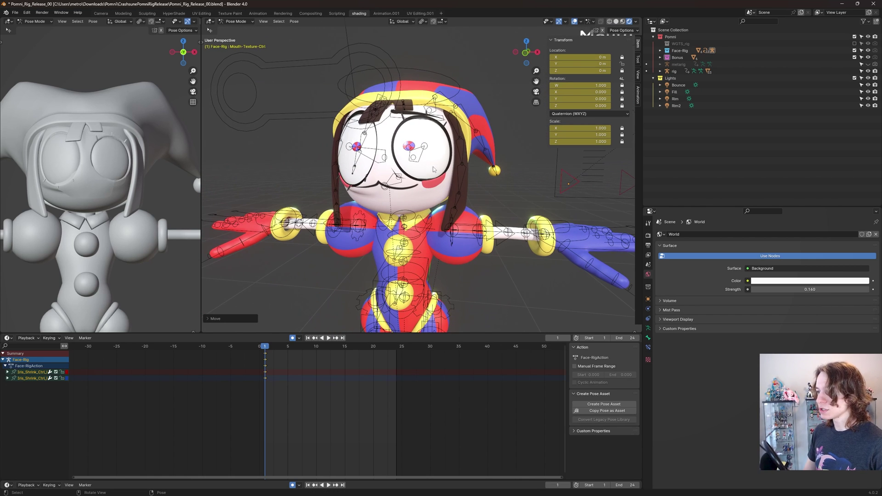
- Leave Pose Mode on the Face-Rig, select the main rig and enter Pose Mode on it
click(415, 153)
key(ctrl+Tab)
click(371, 142)
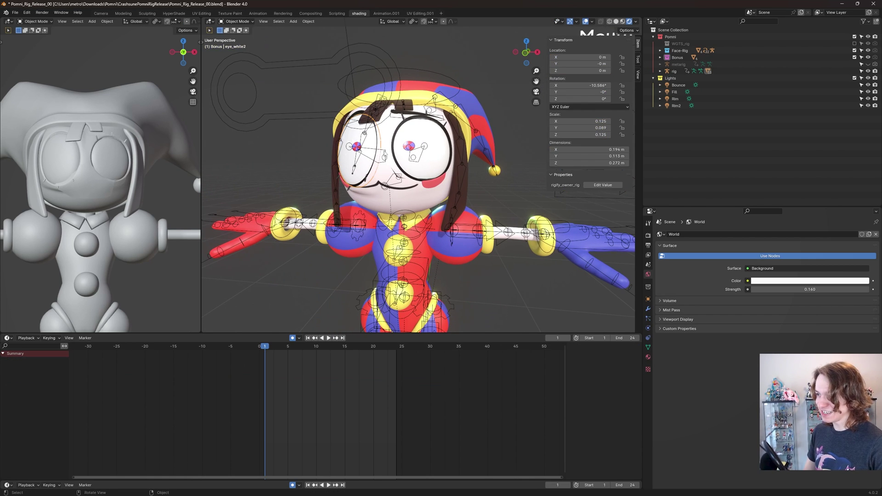
click(370, 151)
key(ctrl+Tab)
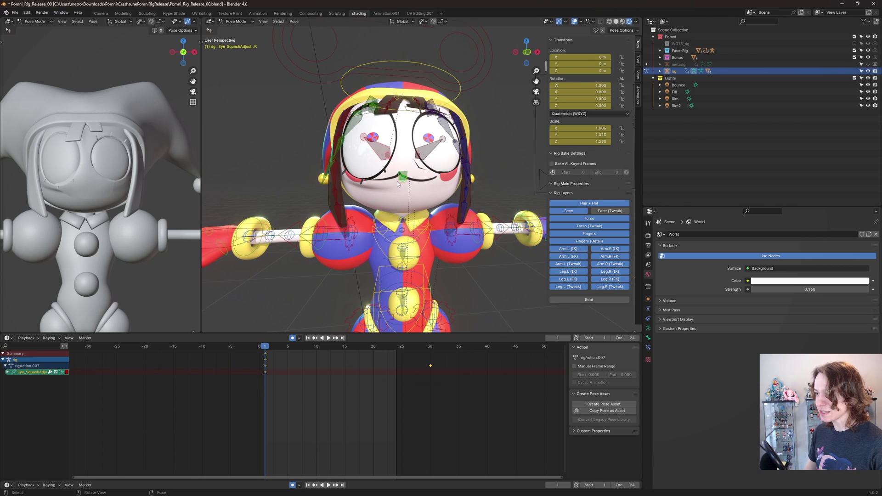
- Try scaling Eye_SquashAdjust_R down uniformly, and undo the scaling
key(s)
click(398, 180)
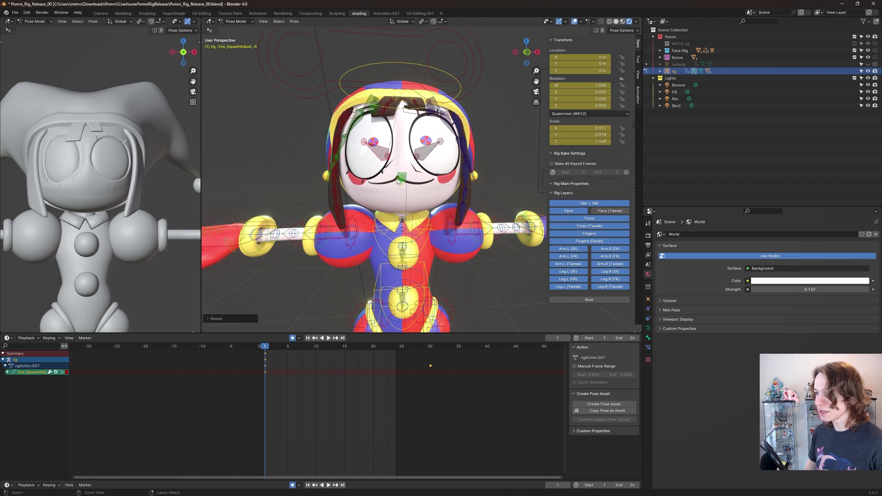
key(ctrl+z)
- Rotate Eye_SquashAdjust_R freely to tilt the right eye, and adjust its scale along global Z
key(r)
key(r)
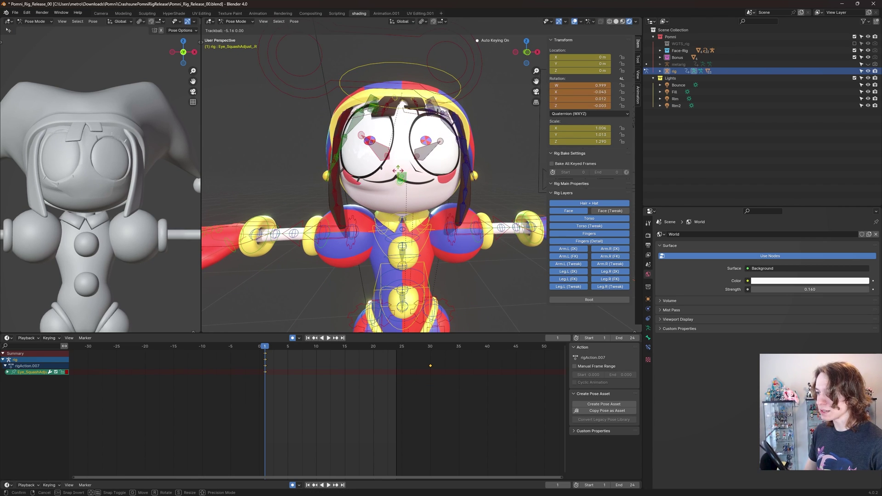
click(399, 169)
key(s)
key(x)
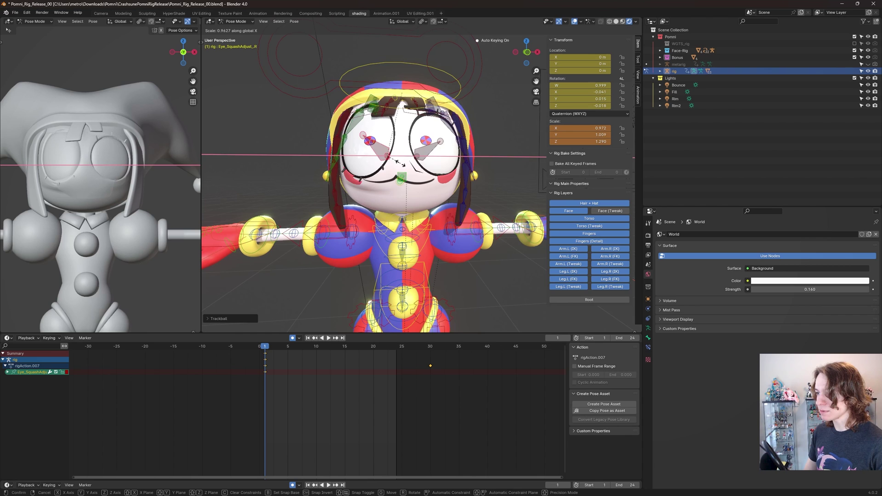
key(z)
click(399, 165)
- Select the left eyebrow control Eyebrow_L.001, move it up above the eye and rotate it to tilt the brow
mouse_move(406, 164)
middle_down()
mouse_move(377, 172)
mouse_move(396, 172)
middle_up()
middle_drag(473, 123, 454, 150)
click(453, 150)
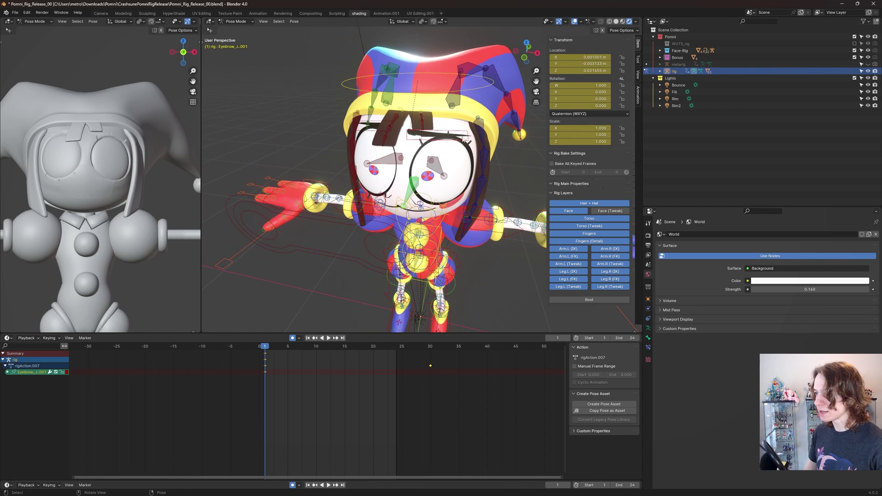
key(g)
click(454, 135)
key(r)
key(r)
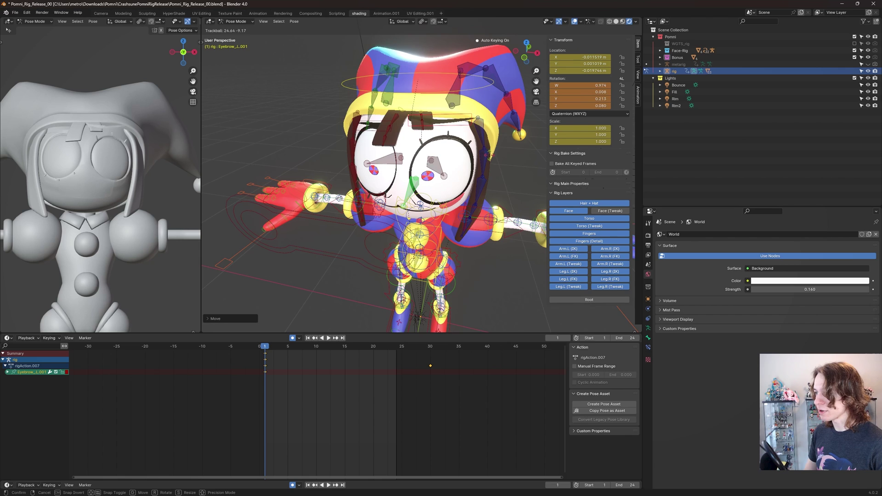
click(484, 136)
middle_drag(501, 123, 494, 137)
key(r)
click(389, 150)
key(q)
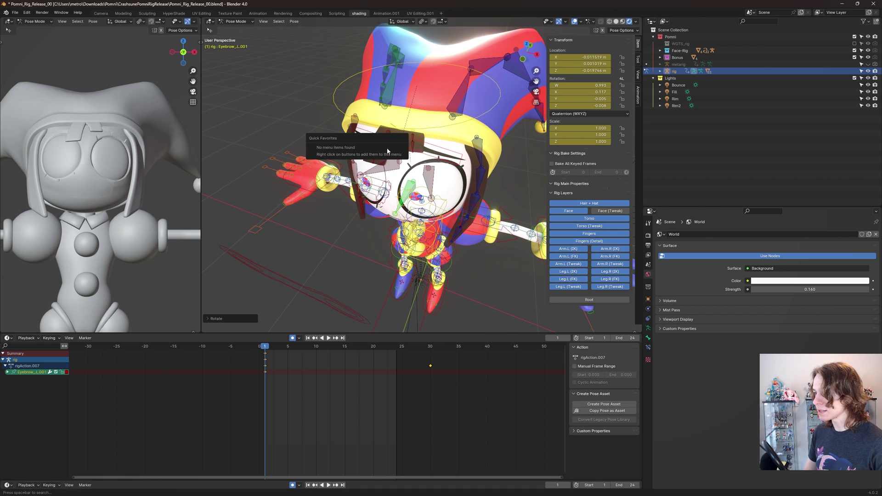
- Select the right eyebrow control Eyebrow_R.001, move it above the eye and rotate it to match the expression
click(370, 134)
middle_drag(371, 134, 416, 124)
key(g)
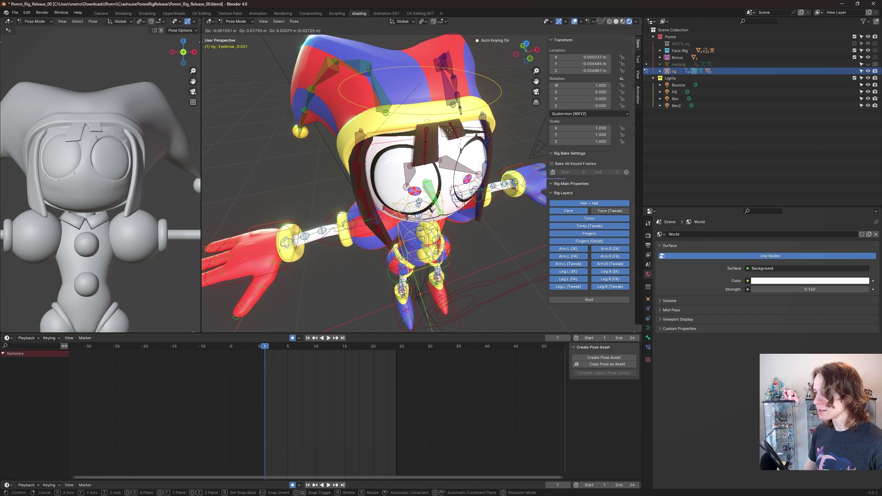
click(448, 124)
key(r)
click(462, 108)
key(g)
click(461, 128)
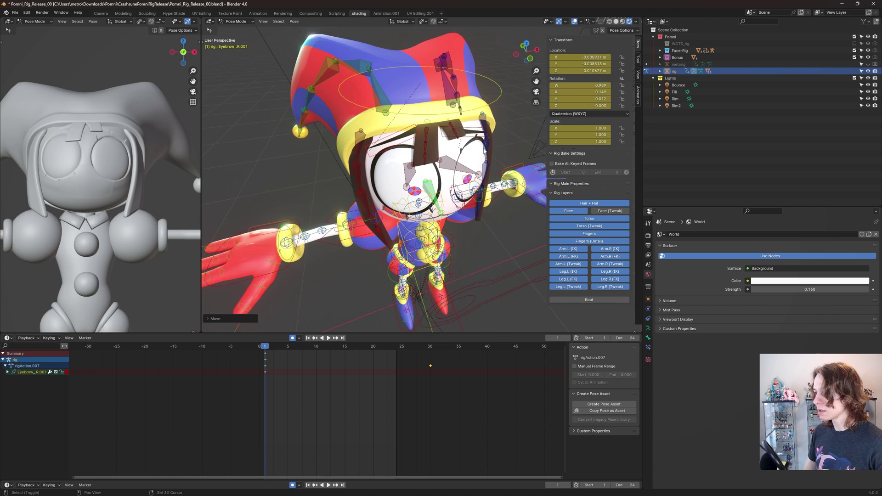
- Hide the viewport overlays, examine the facial expression without the rig controls, and show the overlays again
shift+middle_drag(488, 155, 462, 130)
key(q)
click(575, 21)
middle_drag(494, 158, 463, 142)
scroll(450, 120, up, 2)
scroll(475, 159, down, 4)
click(575, 21)
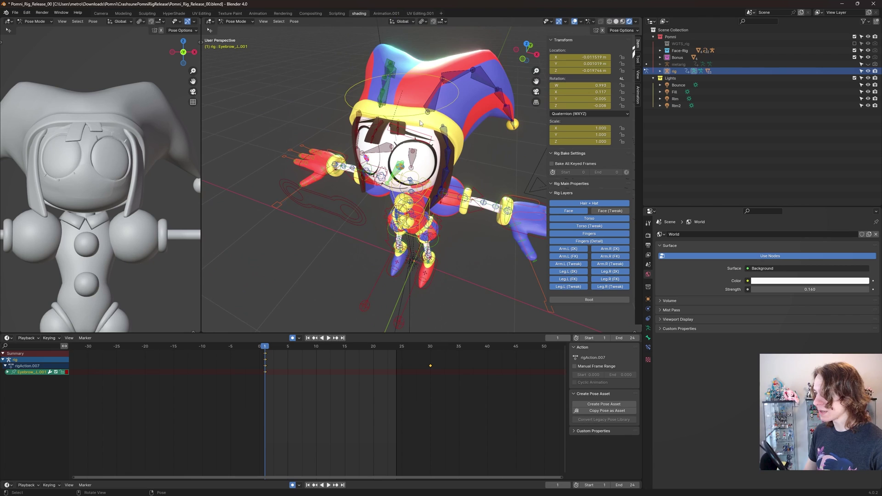
- Select the head control and rotate it freely to turn and tilt the character's head
middle_drag(401, 129, 438, 153)
click(440, 154)
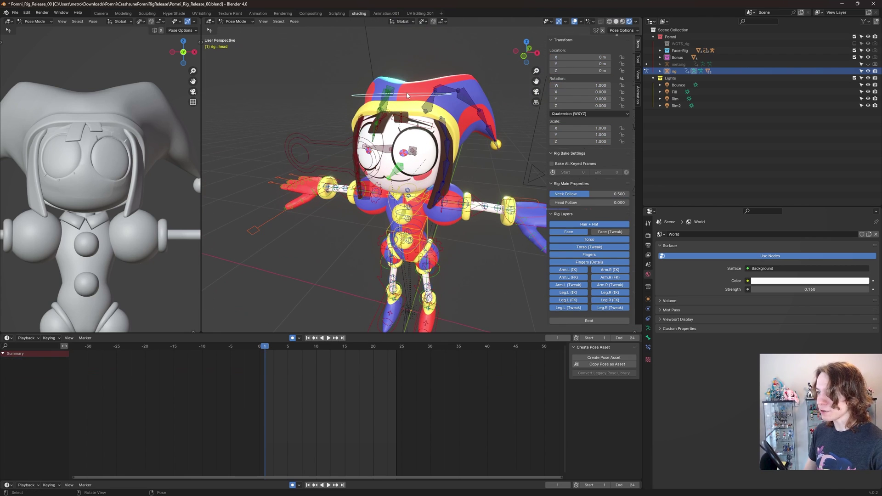
middle_drag(401, 104, 409, 91)
key(r)
key(r)
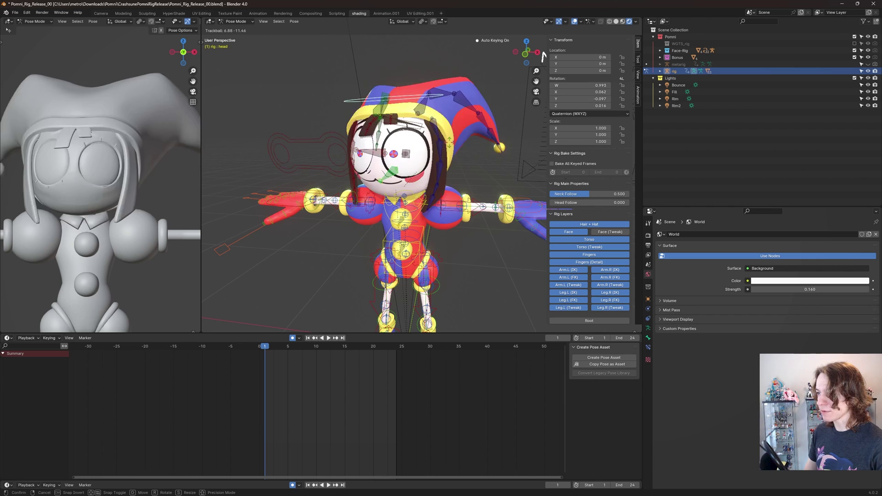
click(481, 156)
- Move the eyes control to redirect the gaze, and reposition the individual eye controls including eye.R
click(482, 156)
key(g)
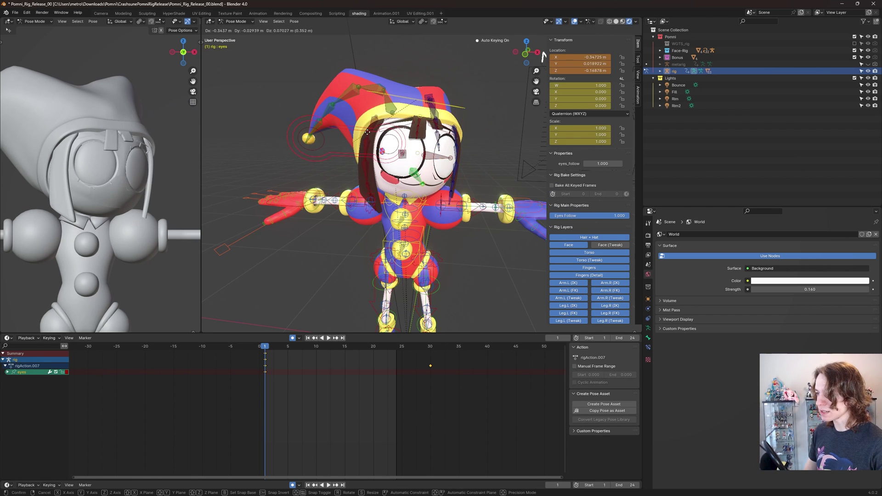
click(458, 150)
click(426, 159)
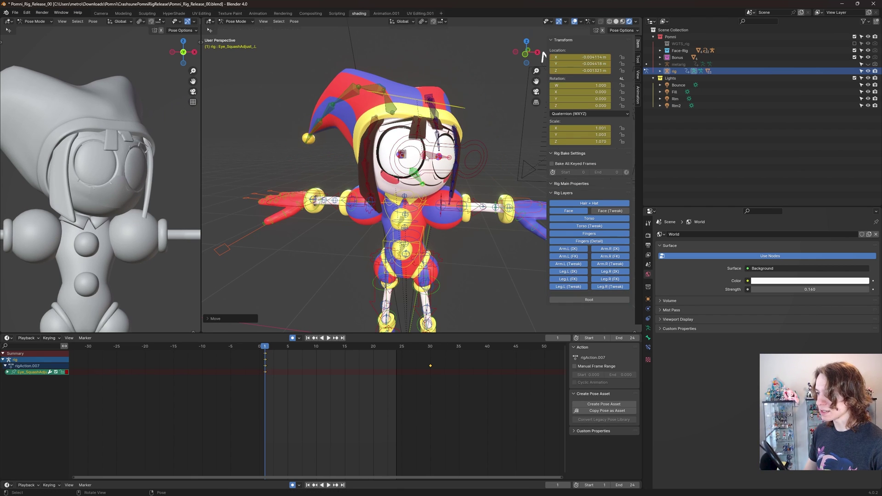
drag(411, 157, 403, 160)
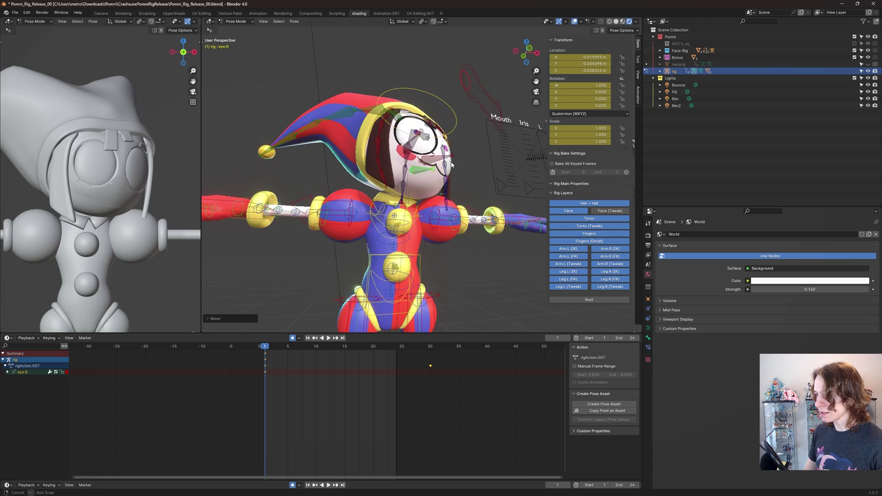
- Select all bones of the rig and clear their transforms to return the character to its rest pose
middle_drag(452, 164, 444, 187)
scroll(445, 188, down, 3)
scroll(445, 211, down, 2)
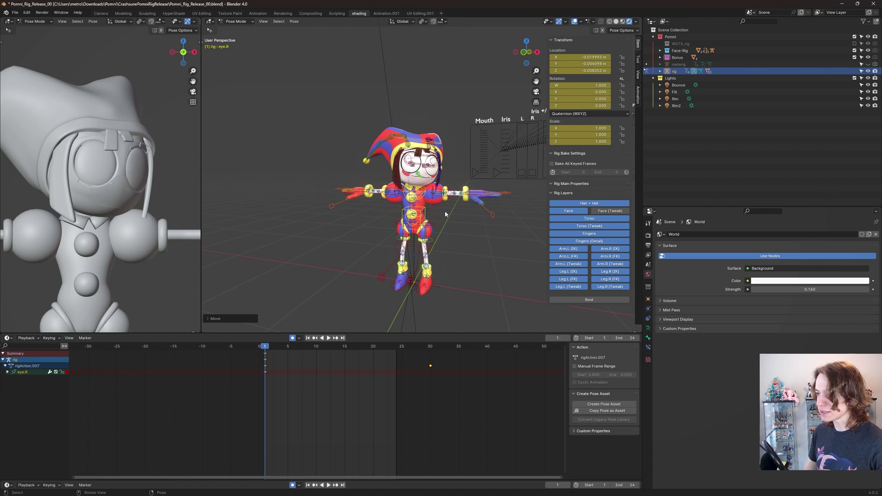
key(a)
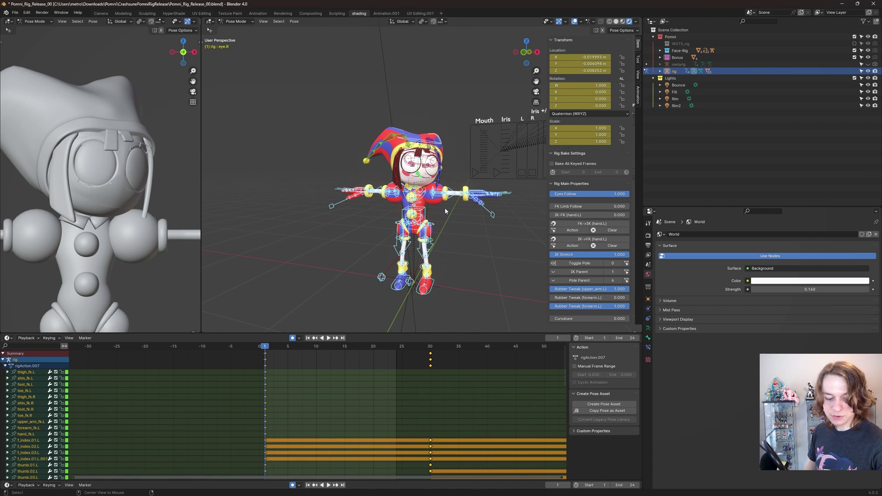
key(alt+g)
scroll(442, 208, up, 5)
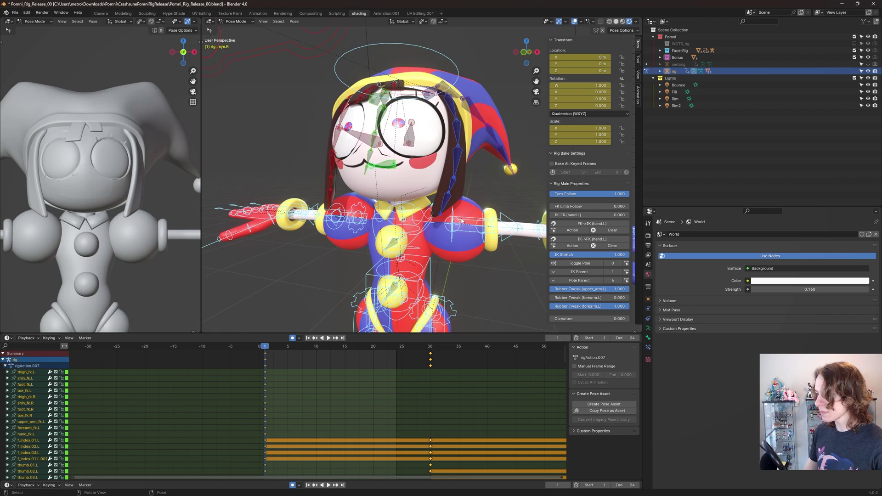
scroll(416, 202, down, 1)
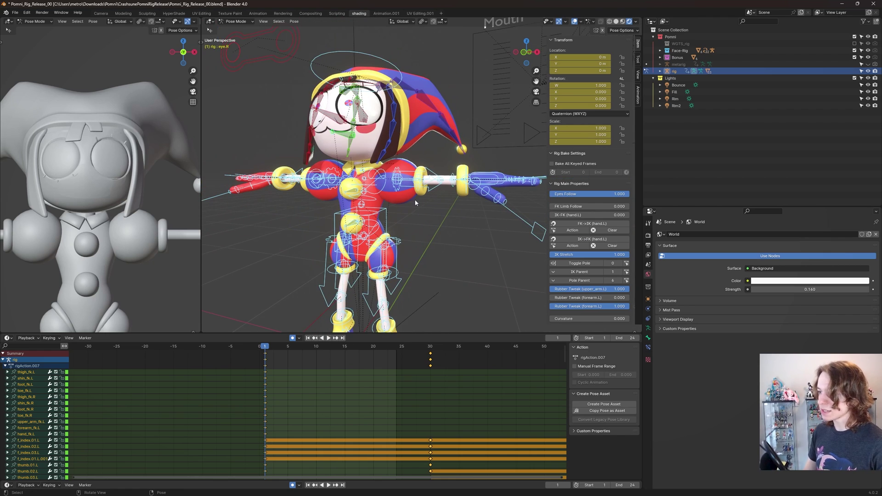
- Try moving the upper chest ball control PomniBallTop, and undo the move
click(357, 192)
scroll(362, 191, up, 5)
scroll(387, 187, down, 1)
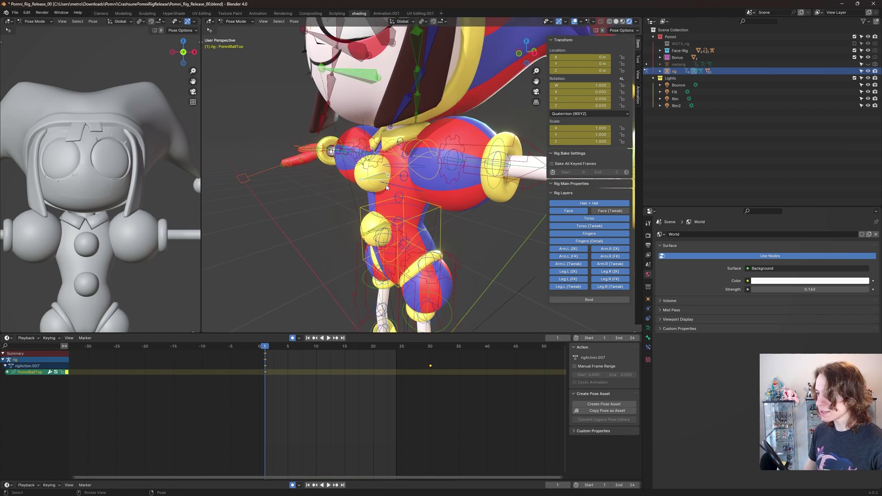
middle_drag(386, 188, 390, 192)
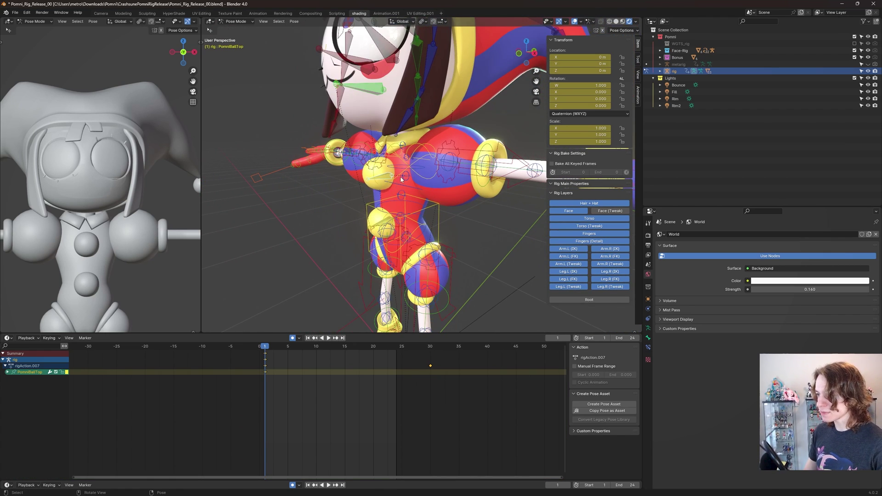
click(619, 227)
click(606, 139)
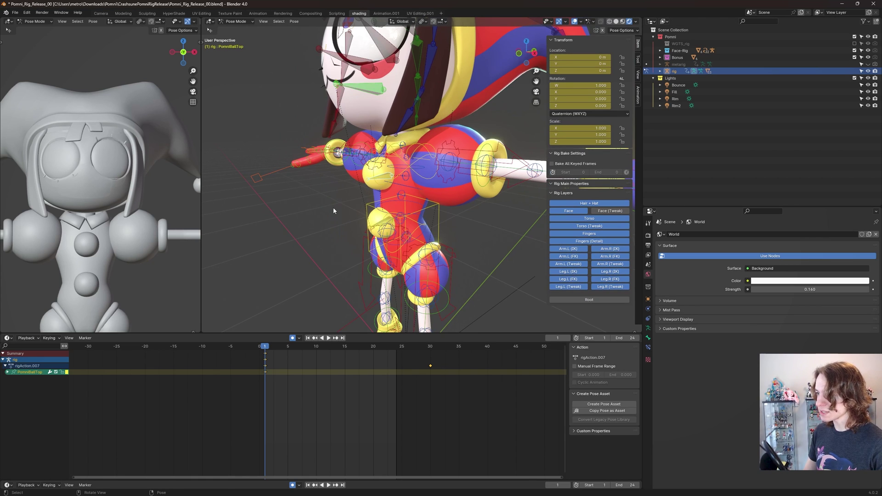
key(g)
click(376, 195)
key(ctrl+z)
- Try moving the lower chest ball control Pomni_Ball_Bottom, and clear its location
click(385, 225)
key(g)
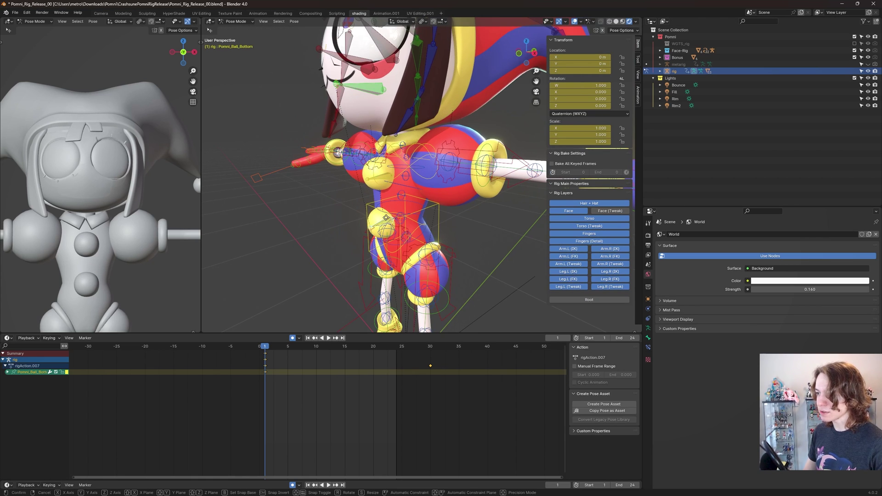
click(381, 221)
key(alt+g)
- Try sliding the left wrist hoop along the forearm with its WristHoopAdjust.L control, and undo the move
middle_drag(381, 222, 410, 177)
scroll(411, 176, up, 5)
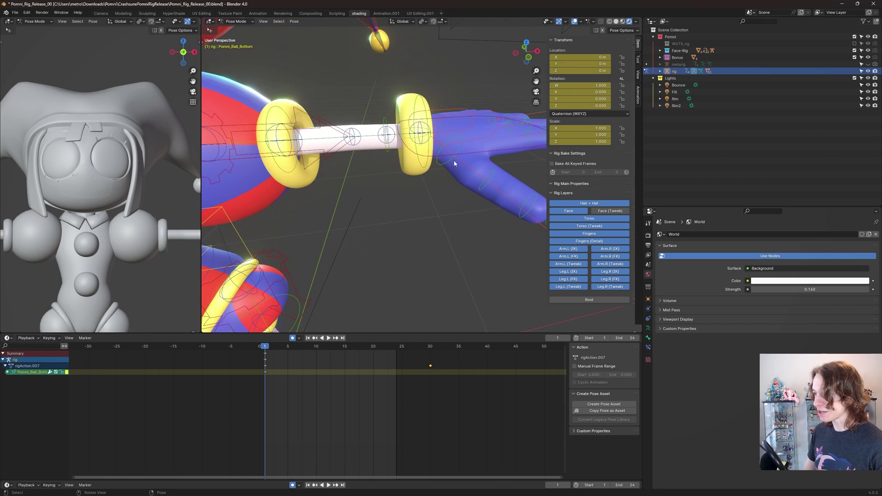
middle_drag(422, 131, 459, 137)
click(455, 146)
scroll(459, 137, down, 3)
scroll(431, 152, up, 3)
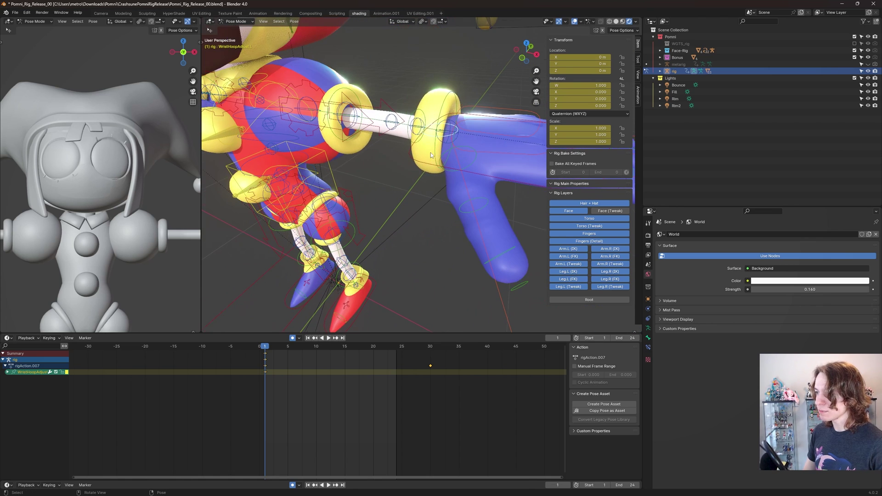
key(g)
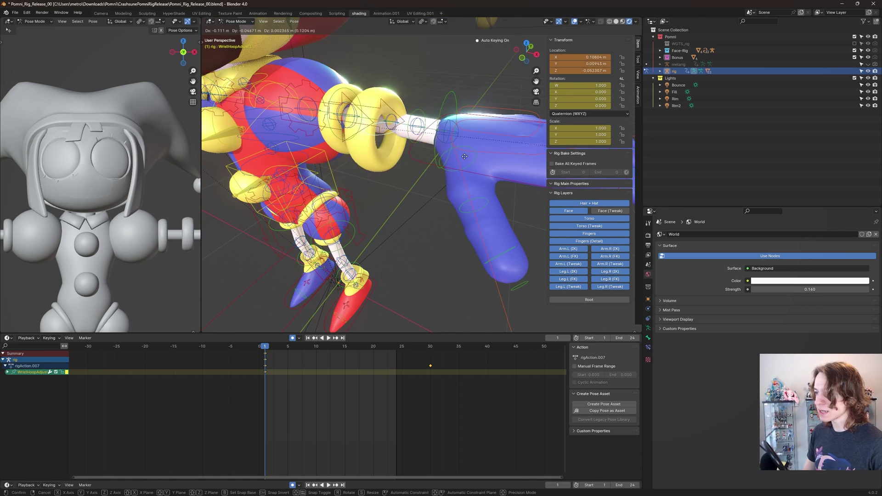
click(503, 153)
key(ctrl+z)
- Try rotating the right wrist hoop with its WristHoopAdjust.R control, and undo the rotation
middle_drag(290, 189, 598, 154)
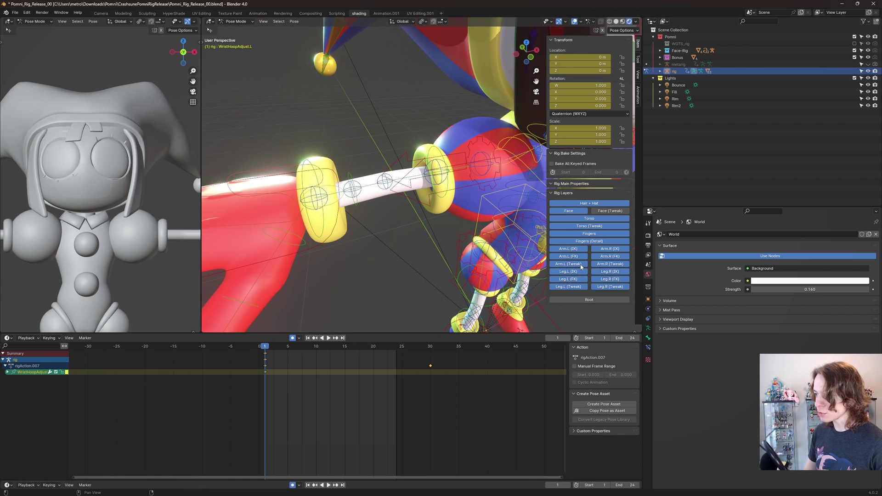
middle_drag(345, 188, 318, 180)
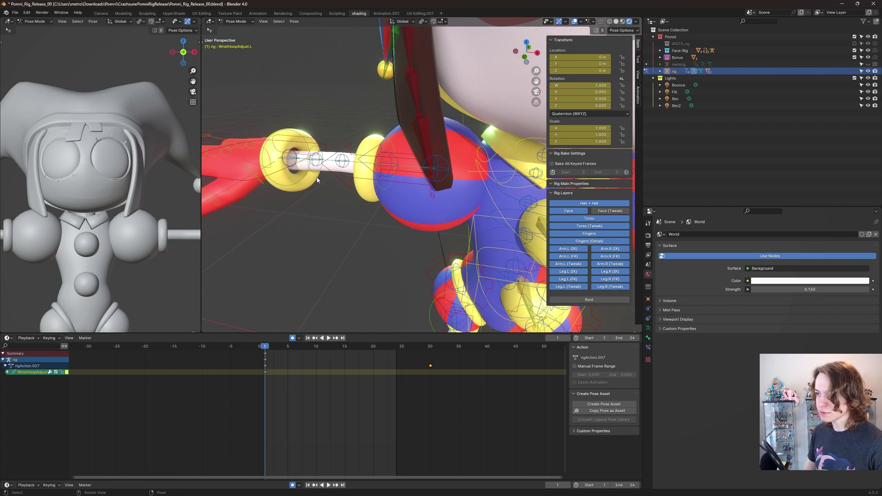
click(294, 169)
key(r)
click(396, 212)
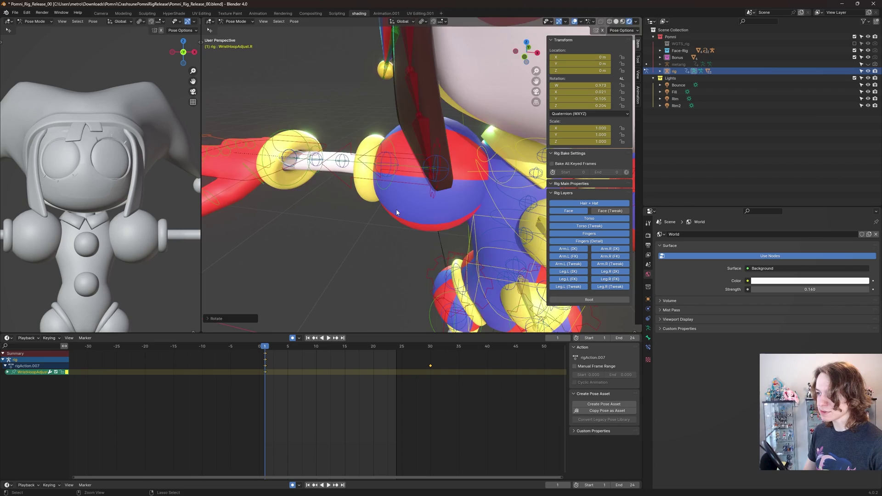
key(ctrl+z)
- Select the left hand IK control hand_ik.L, try moving it, and cancel the move
scroll(396, 212, down, 5)
middle_drag(396, 212, 321, 184)
shift+middle_drag(399, 235, 405, 147)
scroll(406, 161, up, 4)
click(413, 234)
middle_drag(441, 229, 385, 223)
key(g)
right_click(386, 202)
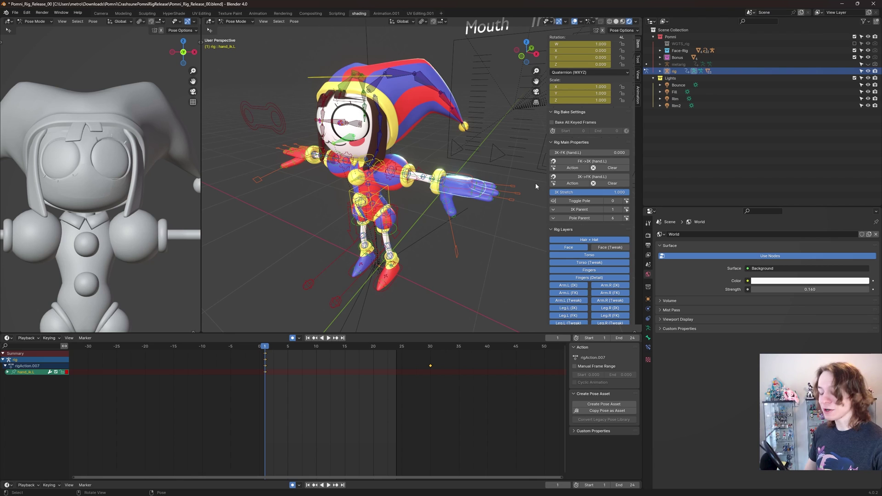
- Hide the Arm.L (Tweak) and Arm.R (Tweak) bone layers of the rig
scroll(546, 252, down, 1)
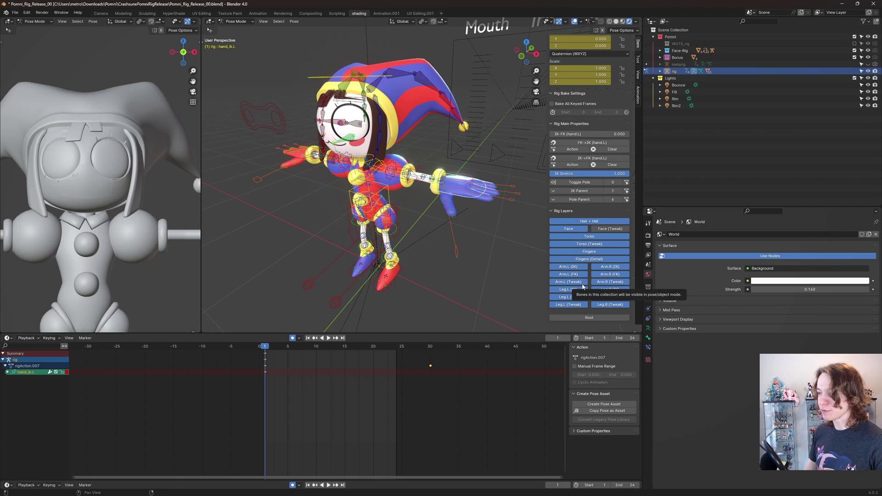
drag(582, 284, 608, 276)
click(609, 273)
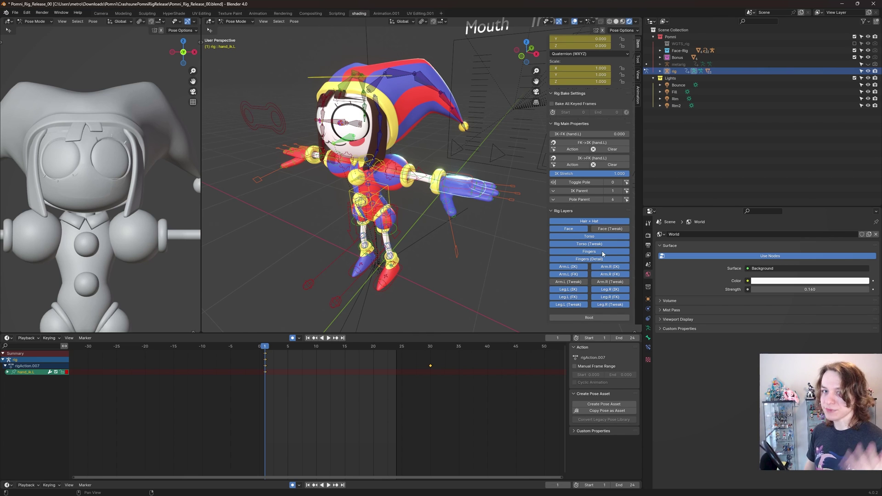
- Leave Pose Mode, select the Face-Rig armature, and toggle Pose Mode on and off for it
scroll(479, 175, down, 3)
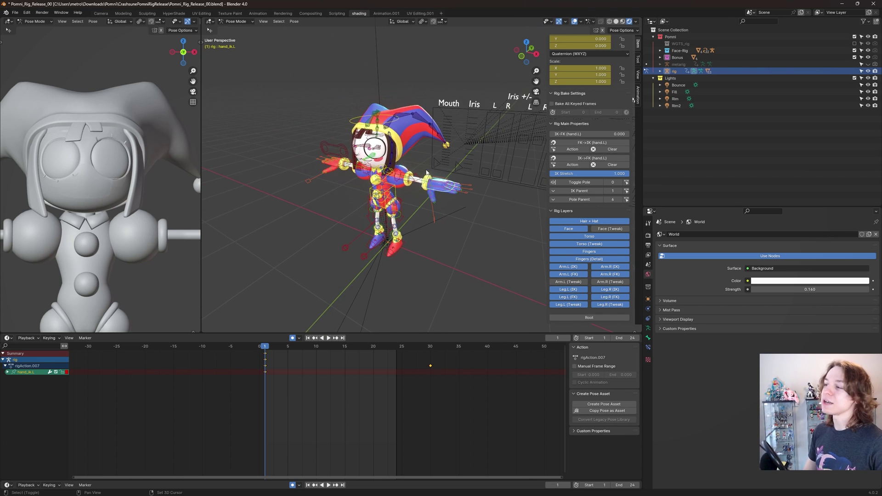
middle_drag(425, 173, 480, 155)
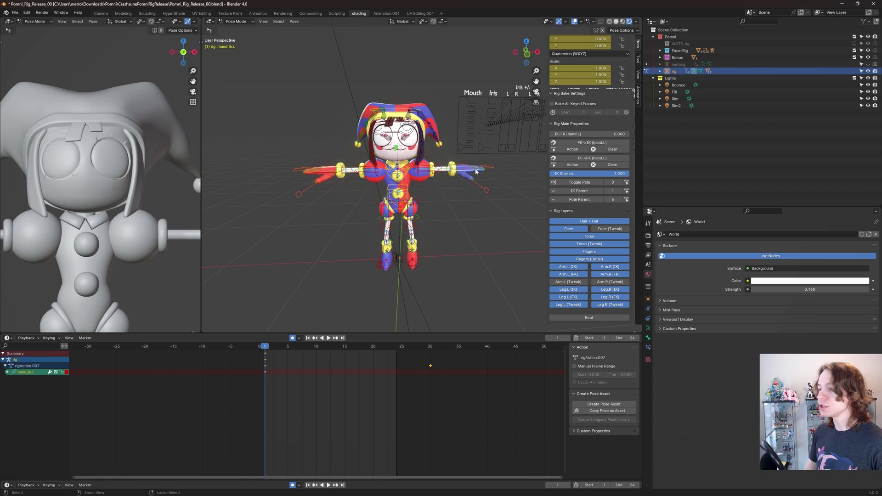
key(ctrl+Tab)
click(480, 145)
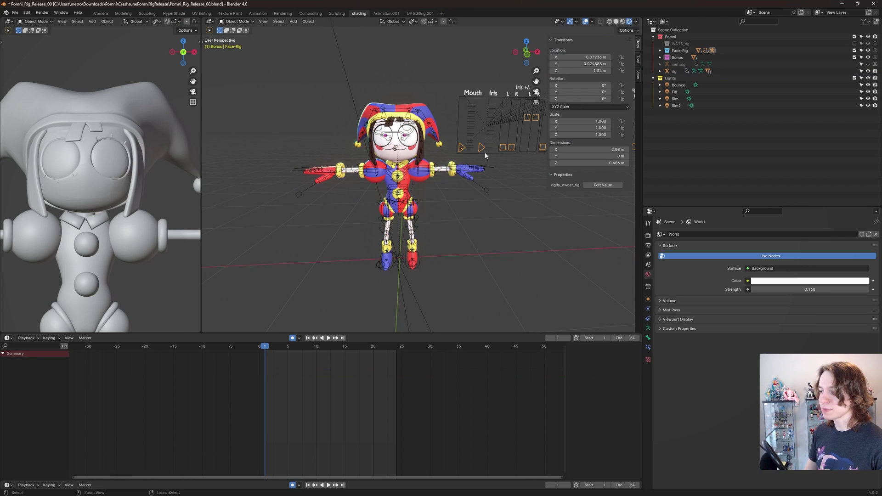
key(ctrl+Tab)
key(ctrl+Tab)
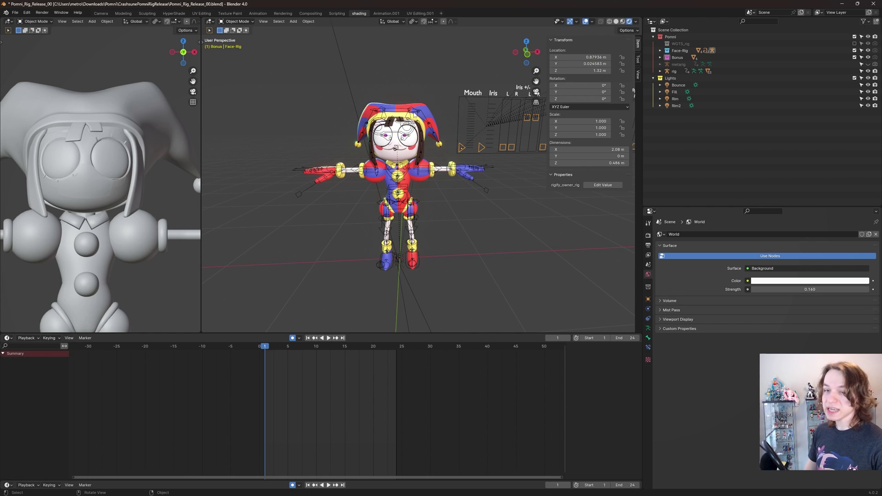
- Select the body rig together with Face-Rig and enter Pose Mode on both armatures
click(438, 136)
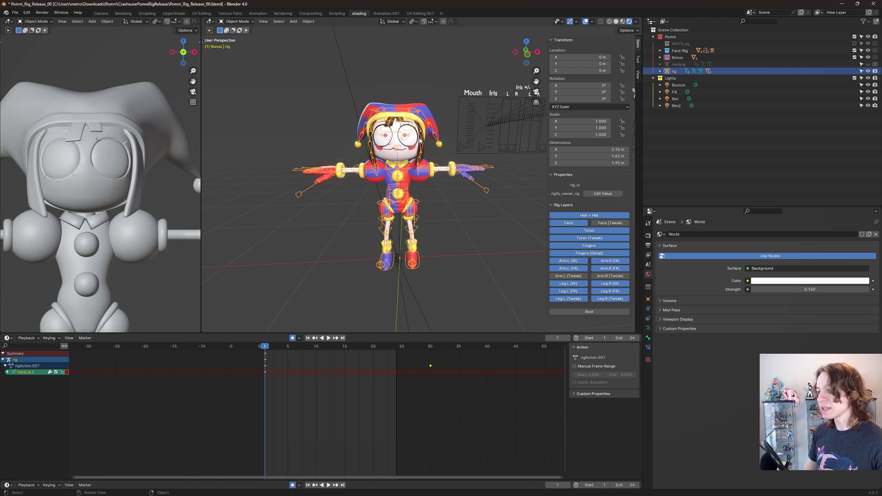
click(462, 146)
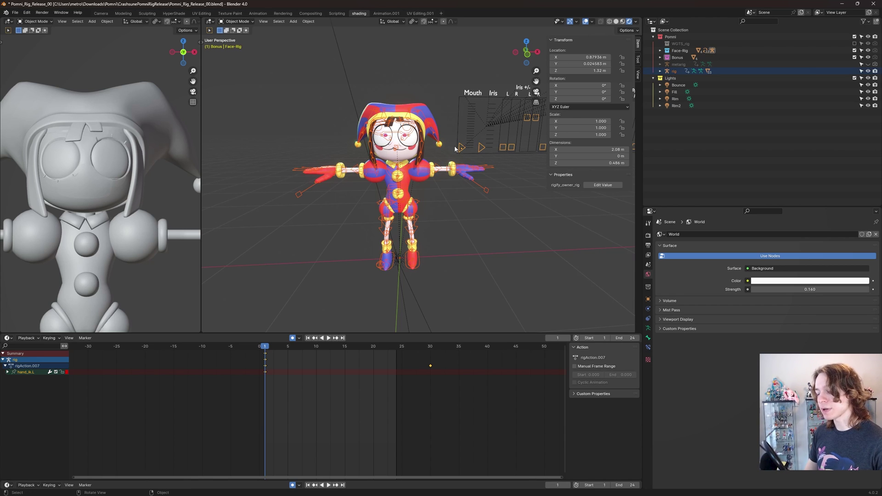
click(242, 22)
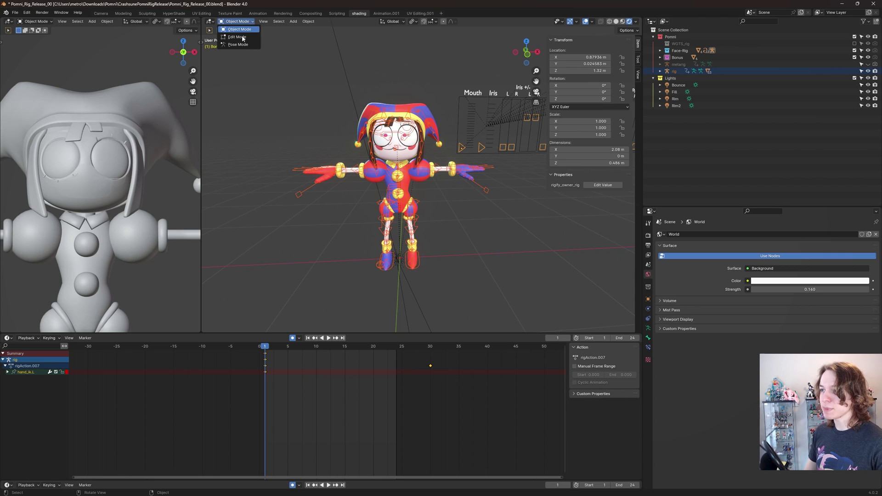
click(239, 29)
click(236, 21)
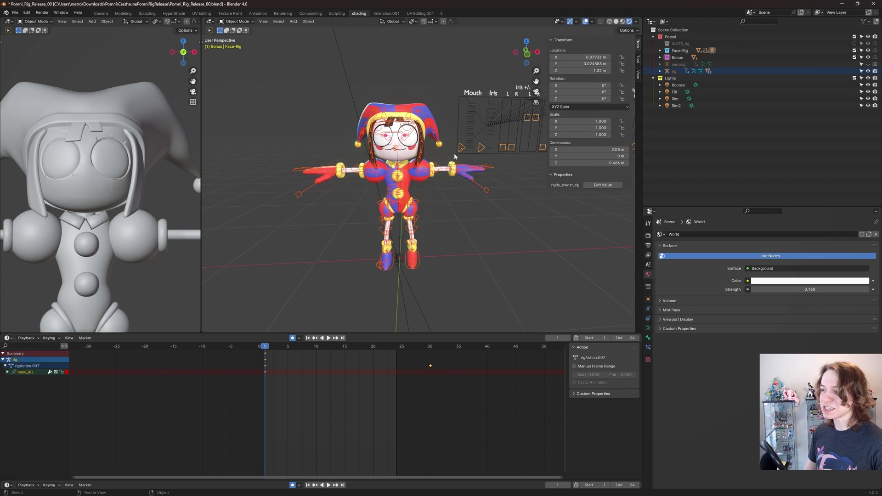
key(ctrl+Tab)
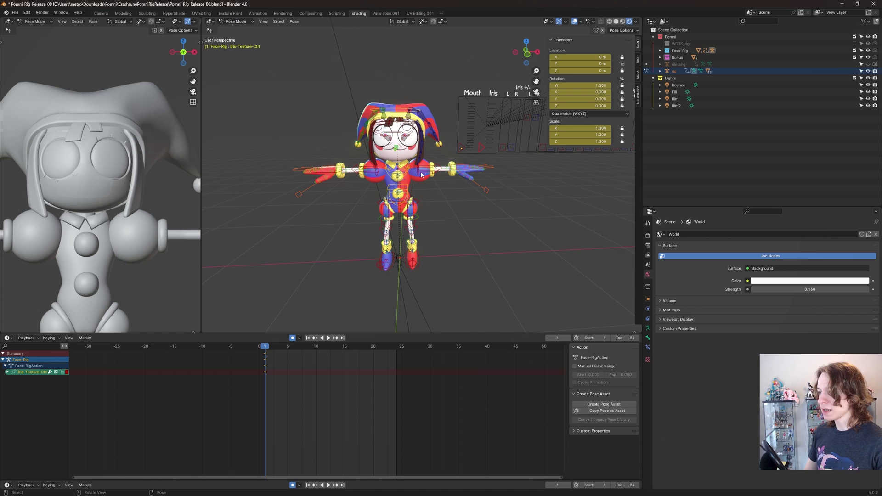
- Select the iris texture control Iris-Texture-Ctrl on the face control board and try moving it
click(421, 174)
click(481, 150)
key(g)
click(490, 175)
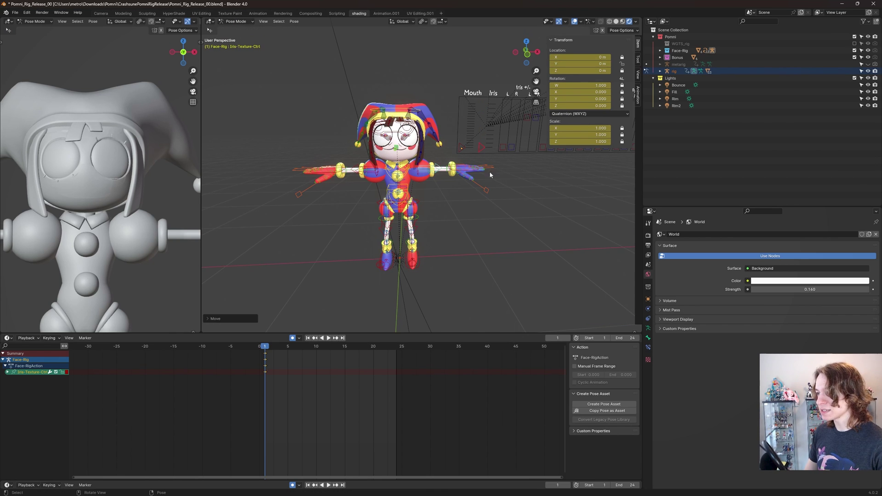
- Try moving the left hand control of the body rig from the shared Pose Mode, and undo the move
click(477, 169)
middle_drag(476, 169, 467, 196)
key(g)
click(482, 202)
key(ctrl+z)
- Select the spine control spine_fk.003 and the left arm control upper_arm_ik.L, and review the body rig's layers
click(399, 168)
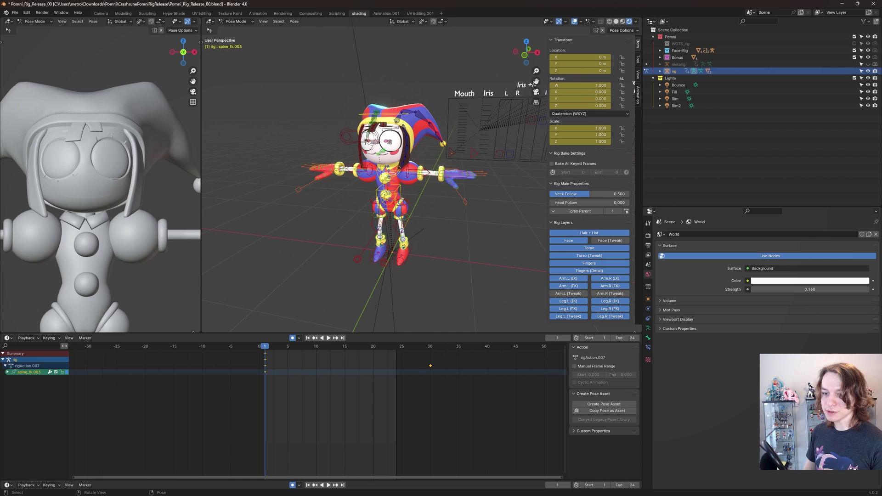
scroll(553, 245, down, 1)
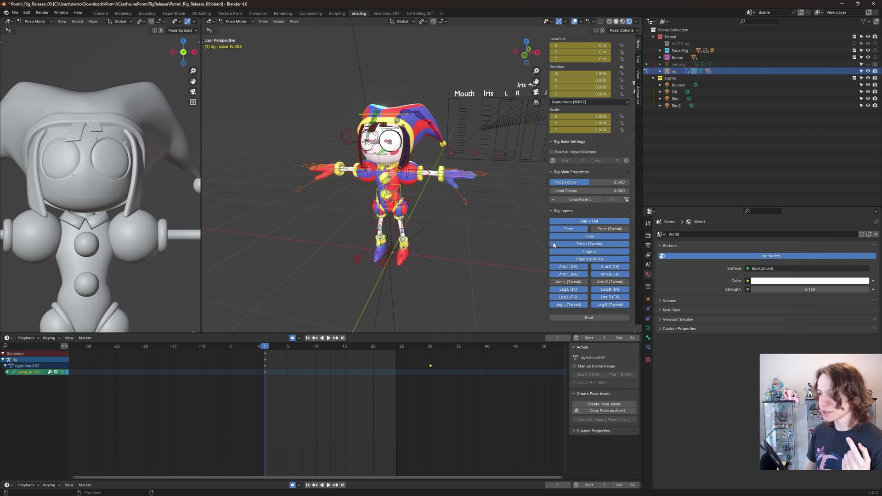
click(455, 175)
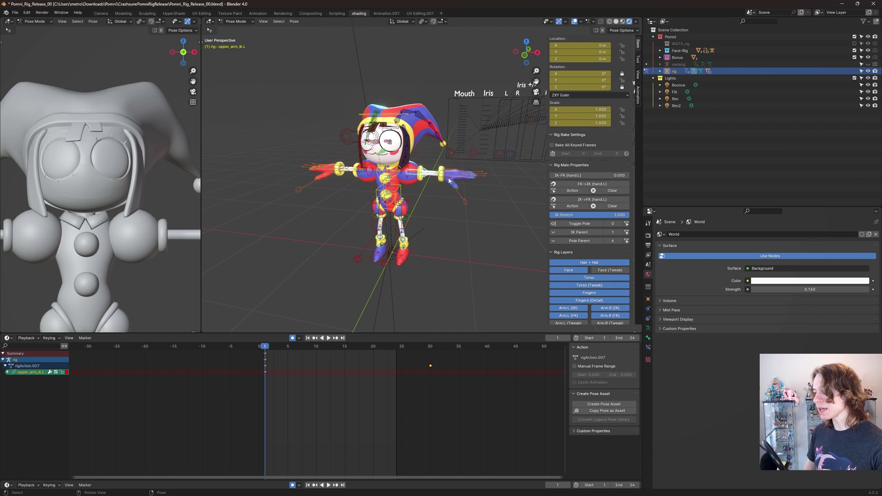
- Move the face board's iris shrink controls Iris_Shrink_Ctrl_R and Iris_Shrink_Ctrl_L back to their zero positions
middle_drag(456, 175, 519, 112)
click(505, 147)
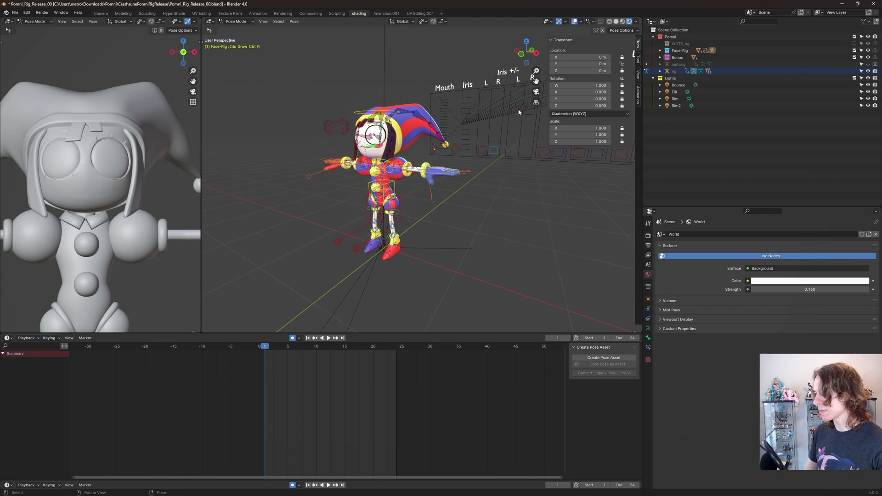
click(512, 149)
key(g)
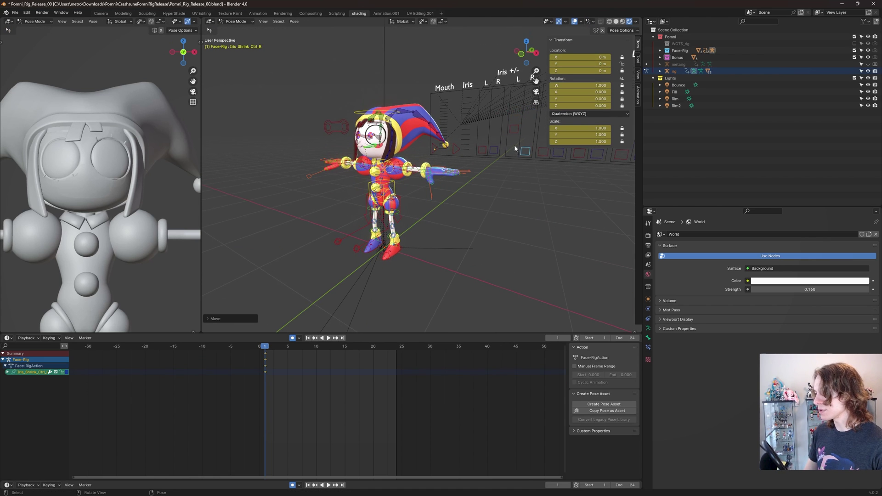
click(514, 165)
- Return to Object Mode, select the body rig alone, and save the file Pomni_Rig_Release_00.blend
middle_drag(441, 170, 465, 177)
scroll(477, 177, up, 3)
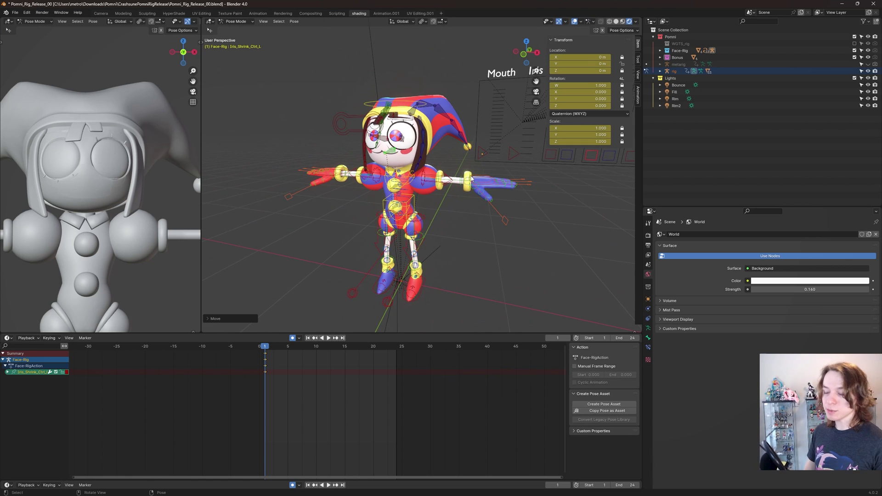
key(ctrl+Tab)
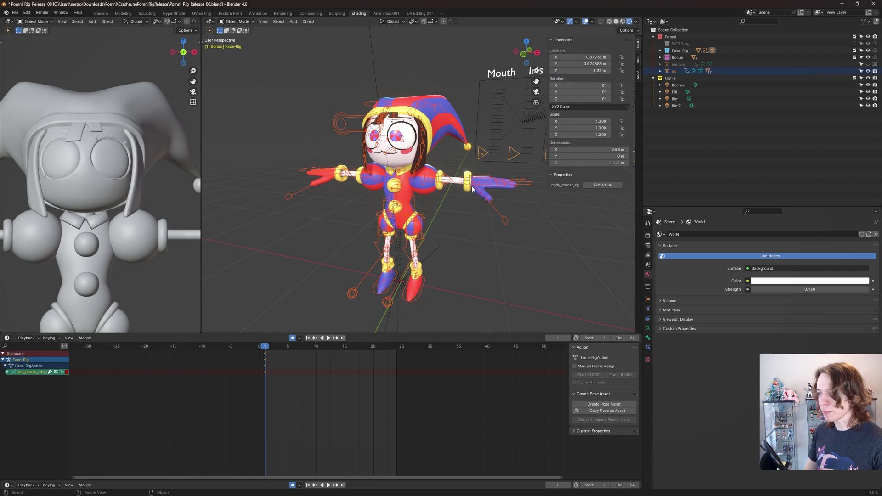
click(459, 171)
mouse_move(458, 168)
middle_down()
mouse_move(493, 173)
mouse_move(472, 178)
mouse_move(461, 161)
mouse_move(440, 154)
mouse_move(469, 166)
middle_up()
key(ctrl+s)
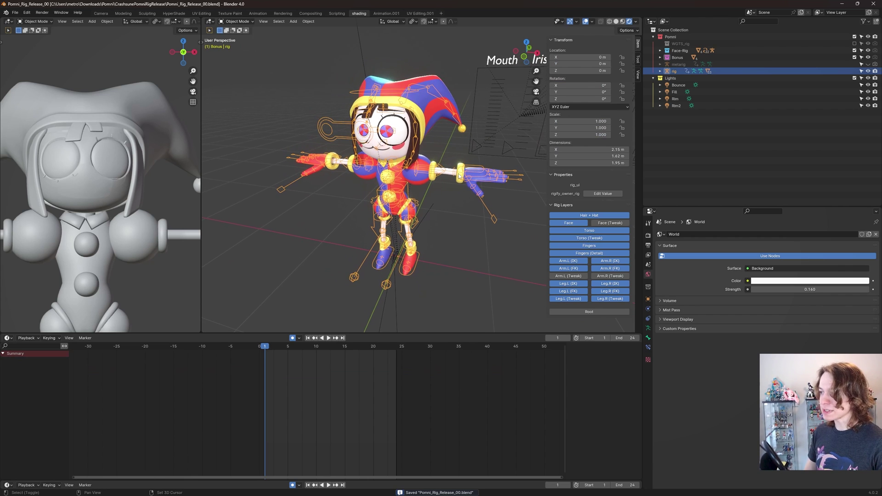
- Enable Simplify in the scene's render settings
click(648, 246)
click(648, 236)
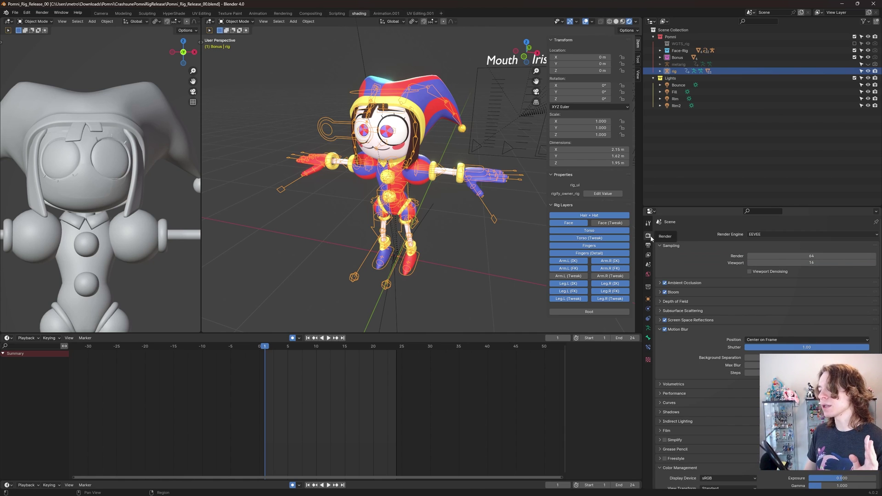
scroll(737, 452, down, 2)
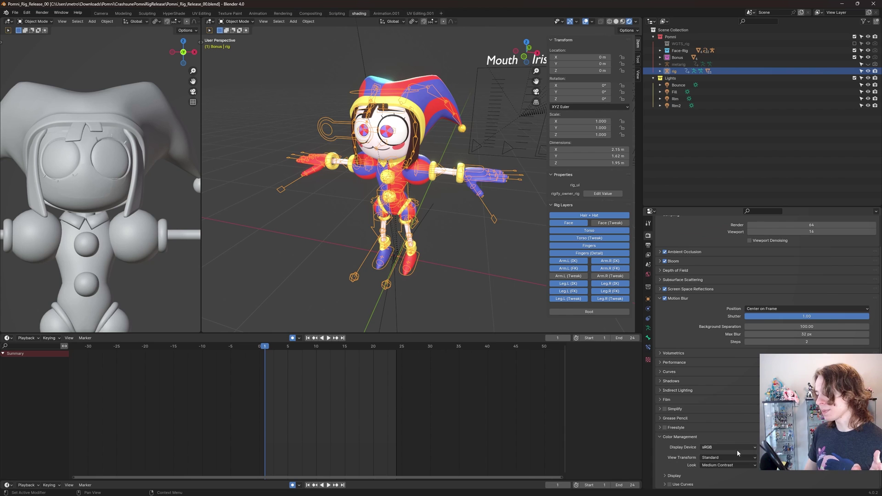
click(677, 410)
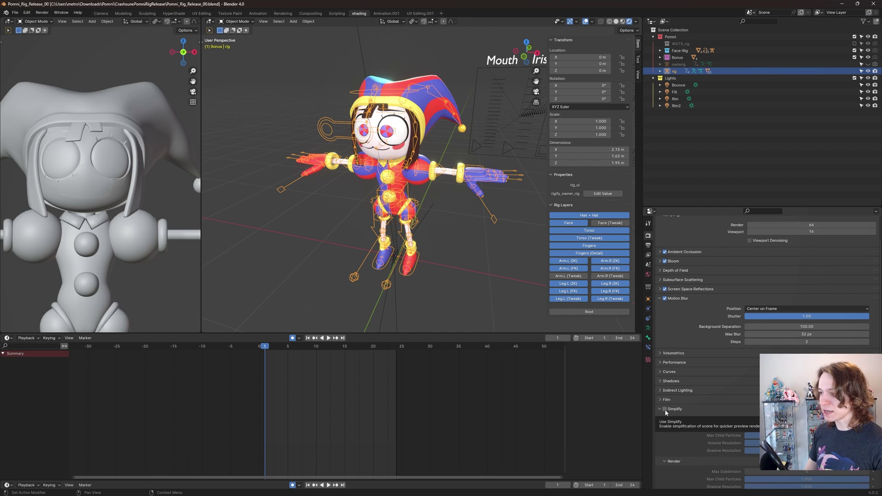
click(665, 410)
- Hide the viewport overlays around the character and save the file Pomni_Rig_Release_00.blend
scroll(404, 146, up, 5)
shift+middle_drag(404, 145, 454, 164)
scroll(454, 164, down, 1)
click(588, 22)
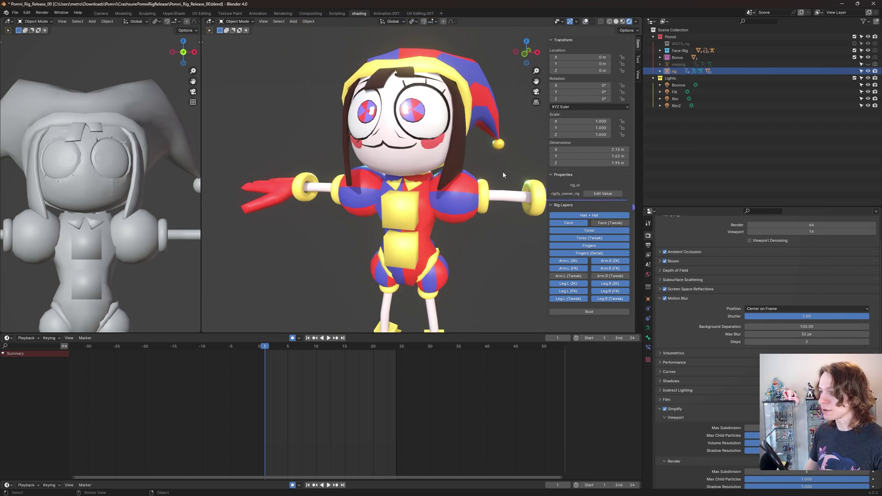
key(ctrl+s)
- Switch Simplify off and on several times to compare the character's mesh detail in the viewport, leaving it enabled
click(665, 408)
click(664, 408)
click(665, 408)
click(665, 408)
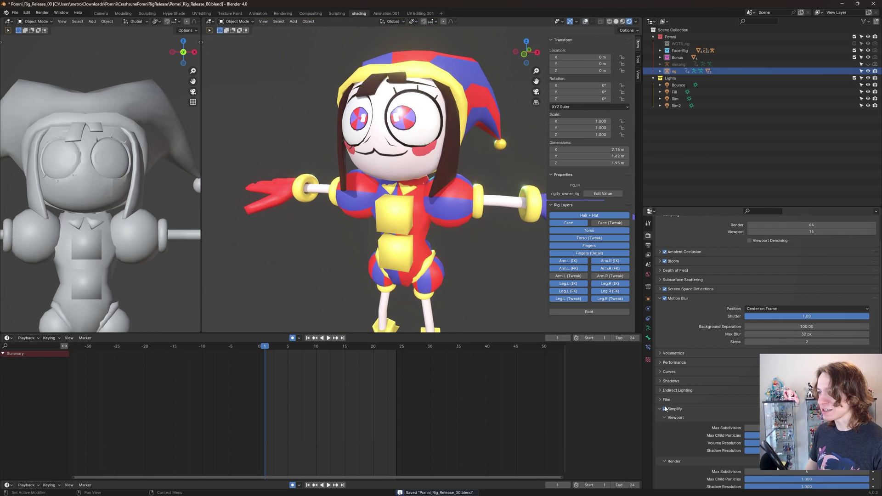
click(665, 408)
click(665, 408)
- Check the simplified character from several angles, turn the viewport overlays back on, and save the file
key(ctrl+s)
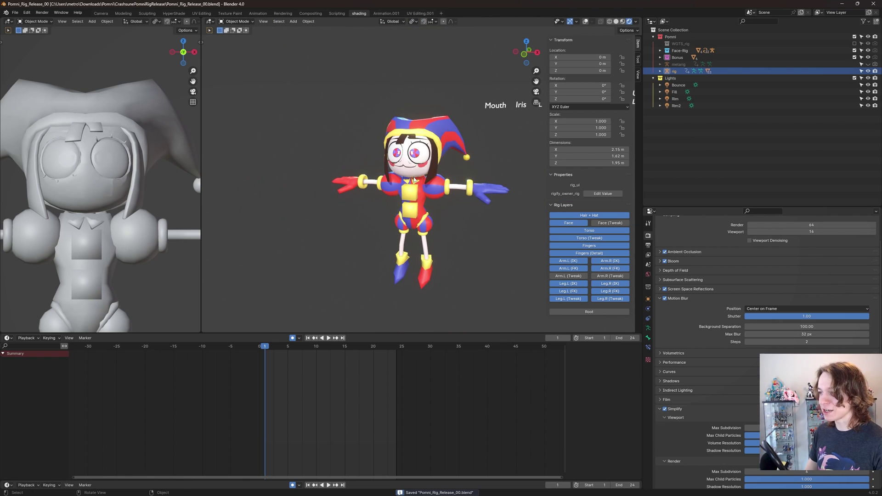
middle_drag(464, 184, 472, 183)
shift+middle_drag(472, 184, 455, 219)
scroll(438, 180, down, 1)
scroll(440, 187, down, 2)
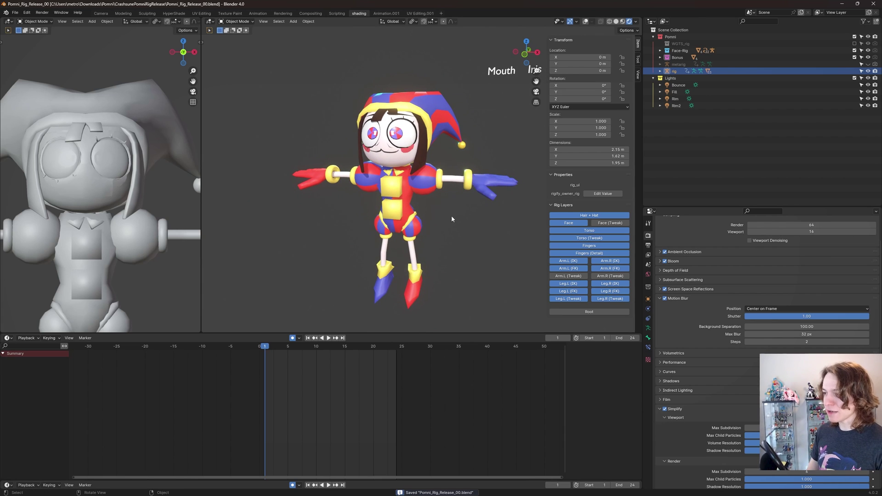
middle_drag(473, 197, 461, 206)
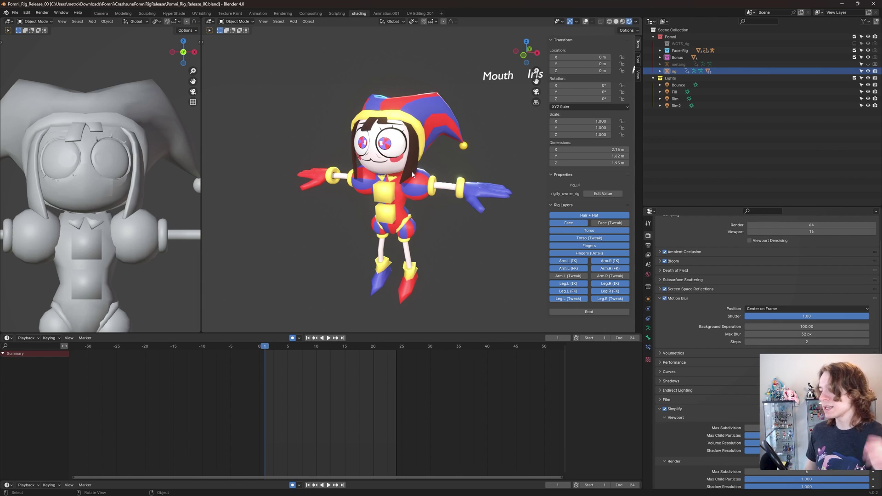
middle_drag(442, 180, 476, 183)
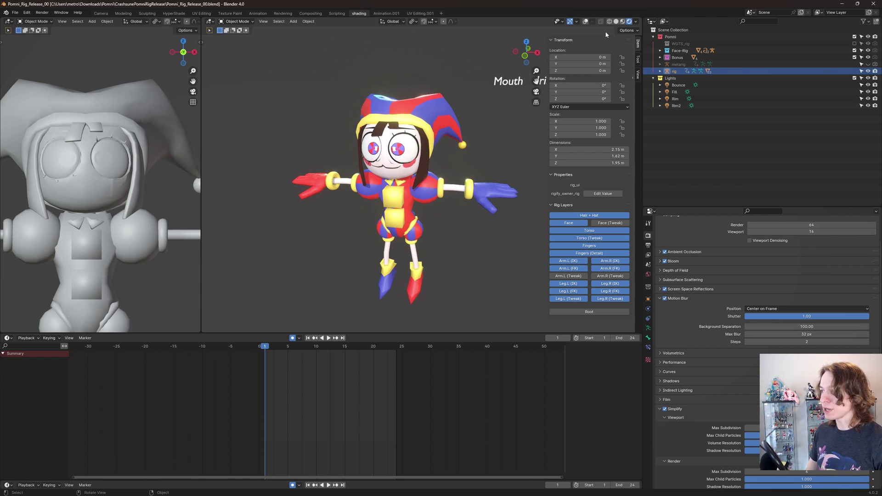
click(586, 22)
key(ctrl+s)
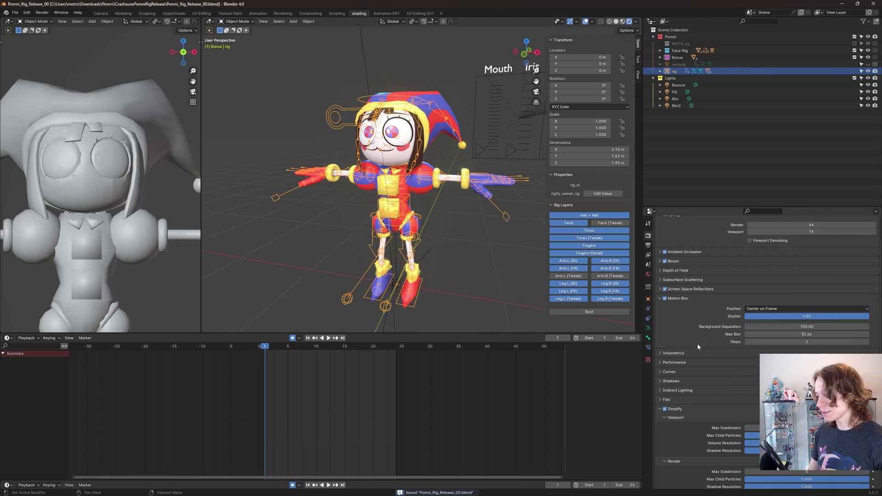
- Switch the body rig to Pose Mode, try moving the left hand control hand_ik.L, and cancel the move
key(ctrl+Tab)
click(487, 186)
click(502, 195)
key(g)
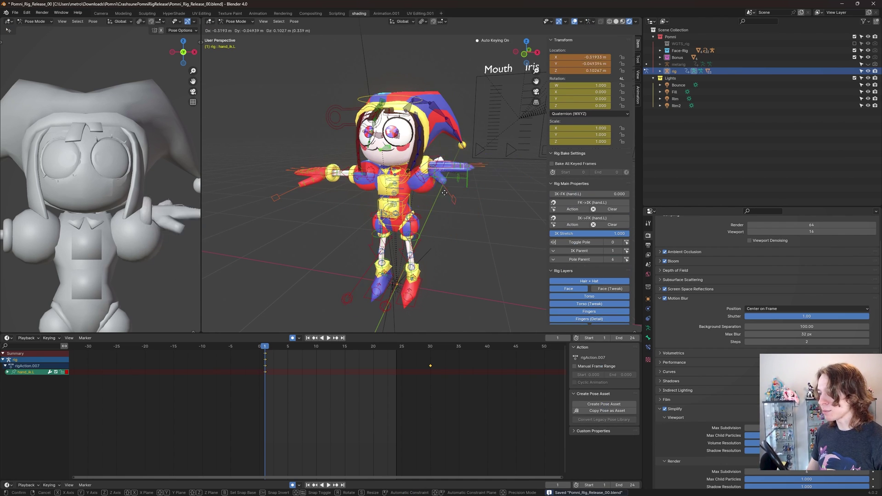
key(Escape)
- Try moving the foot controls foot_ik.L and foot_ik.R, undo the move, and save the file
click(424, 295)
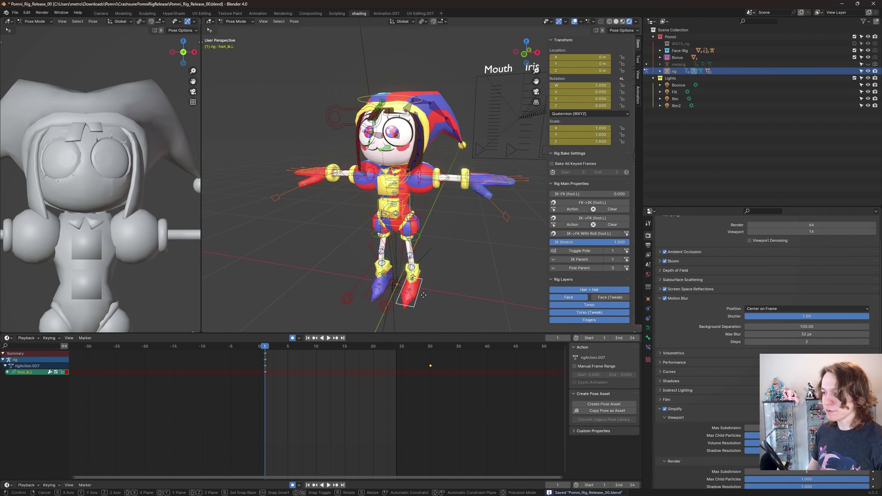
click(467, 255)
middle_drag(467, 254, 413, 253)
click(433, 264)
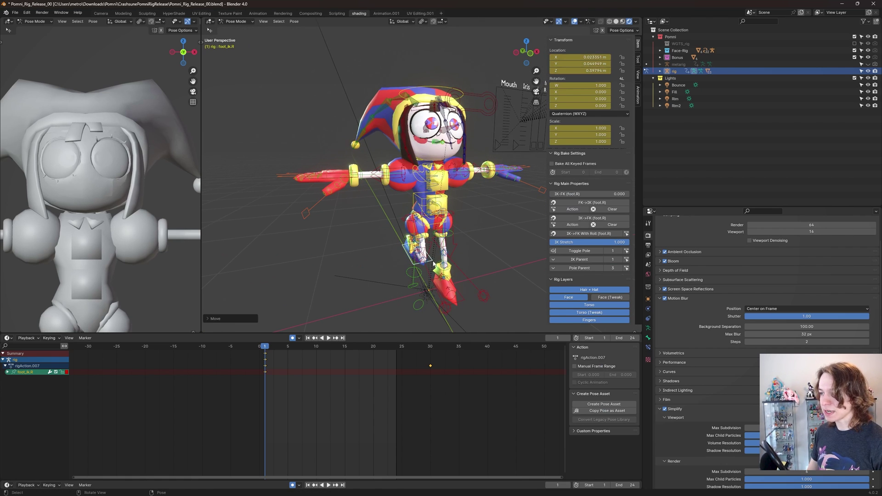
key(ctrl+z)
middle_drag(499, 253, 322, 170)
key(ctrl+s)
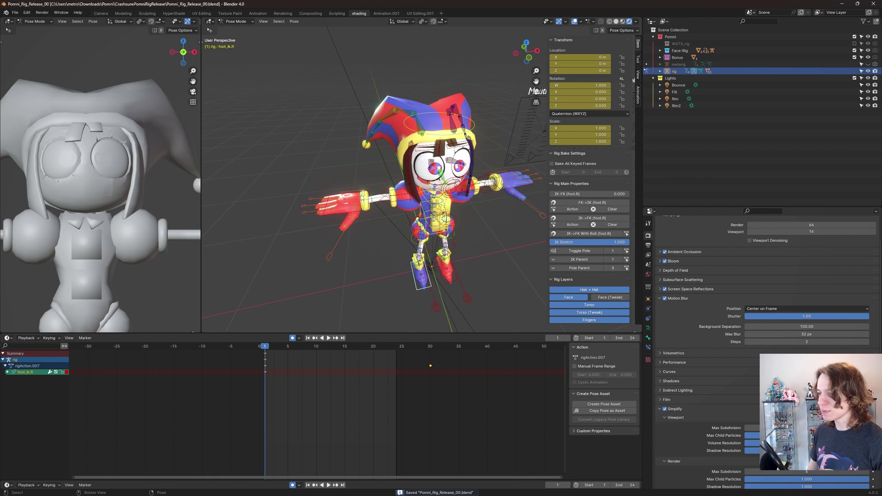
- Try moving the right hand control hand_ik.R, undo the move, and save the file
click(353, 202)
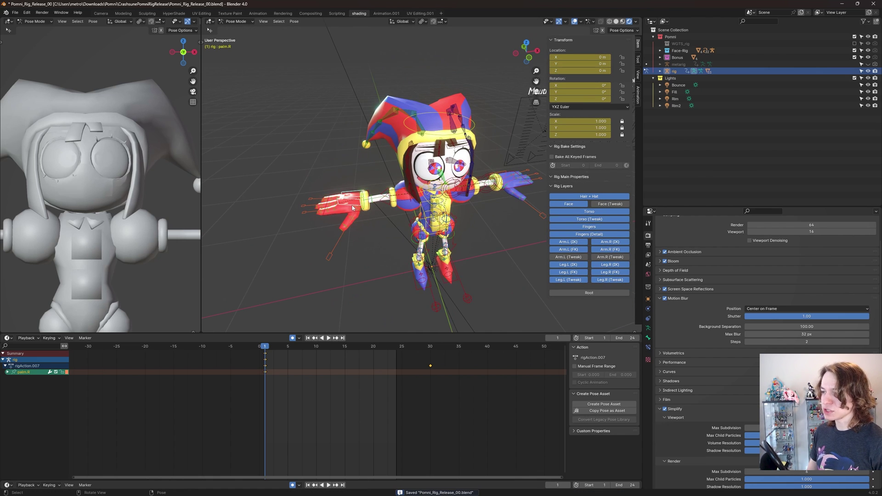
click(347, 211)
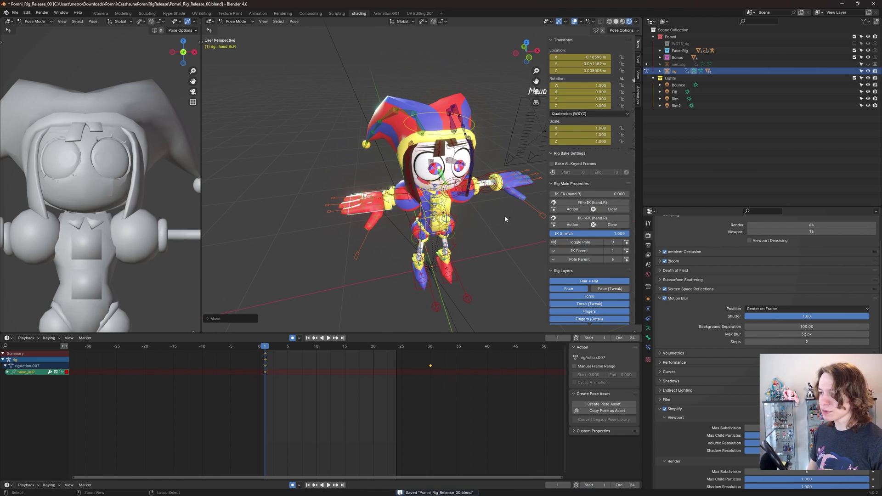
middle_drag(506, 215, 405, 232)
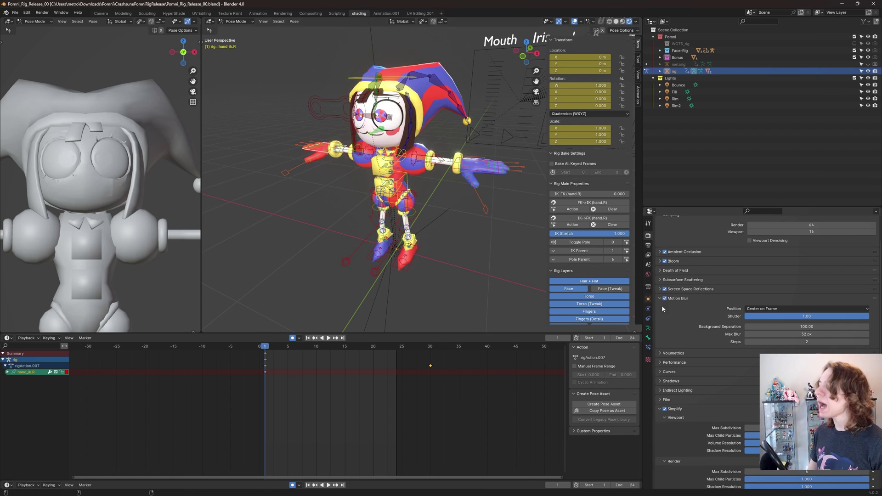
- Collapse the Pomni collection, review the EEVEE render settings, and save the file
scroll(713, 428, down, 3)
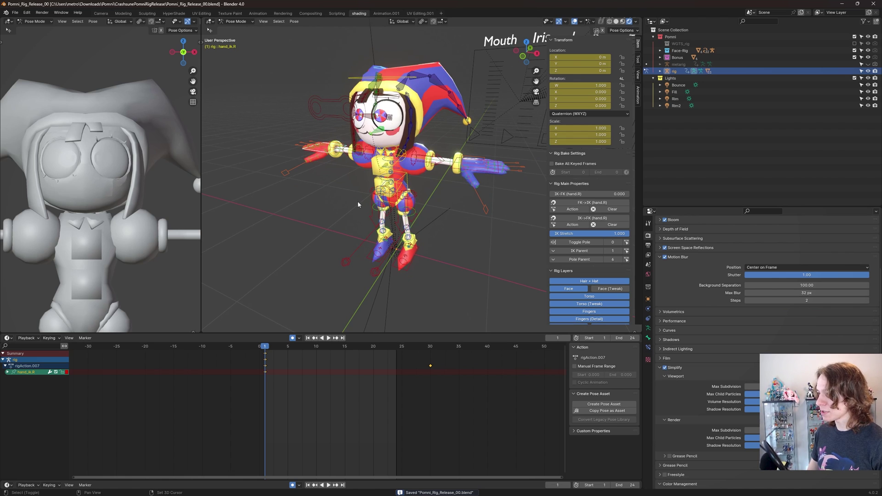
middle_drag(358, 201, 397, 204)
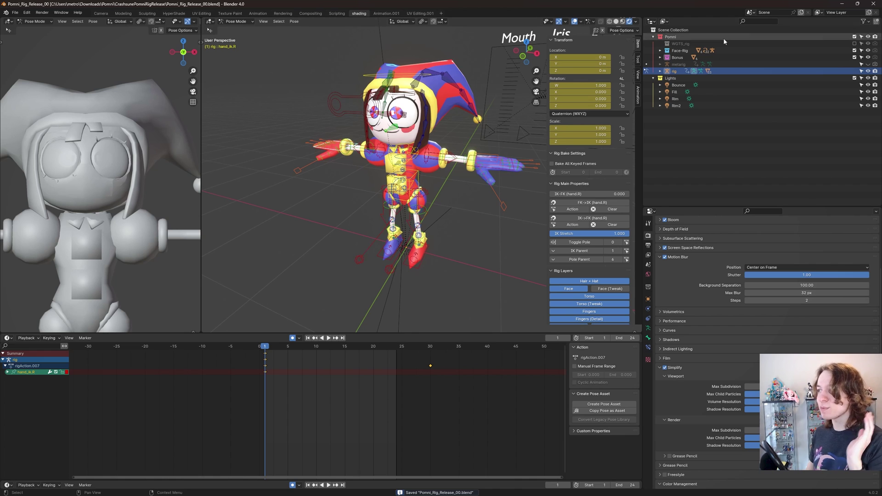
click(653, 37)
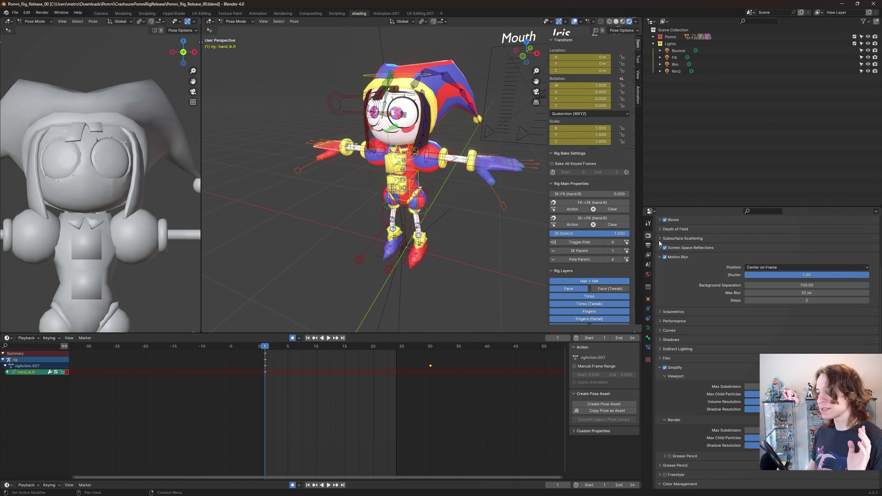
scroll(697, 322, down, 3)
scroll(700, 406, up, 6)
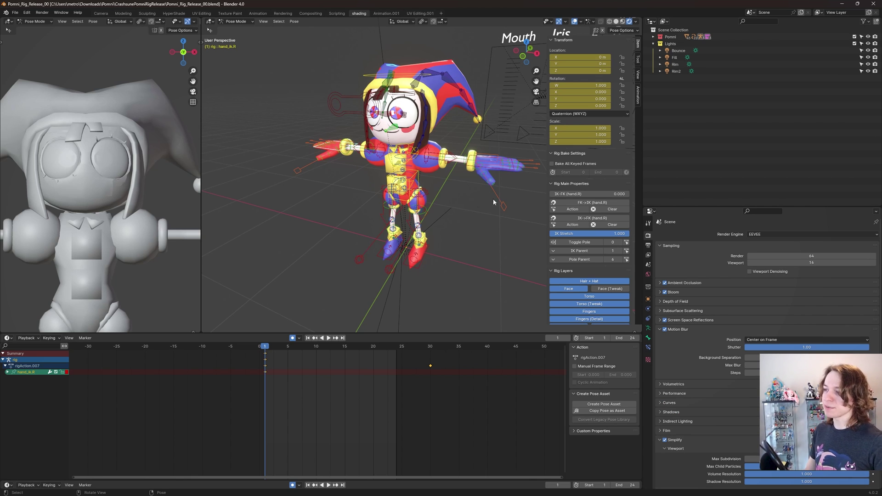
shift+middle_drag(457, 187, 458, 196)
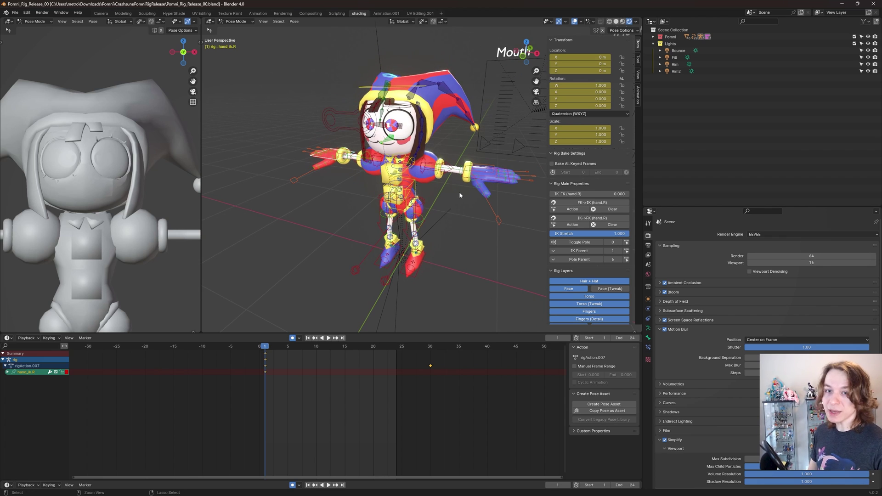
click(769, 235)
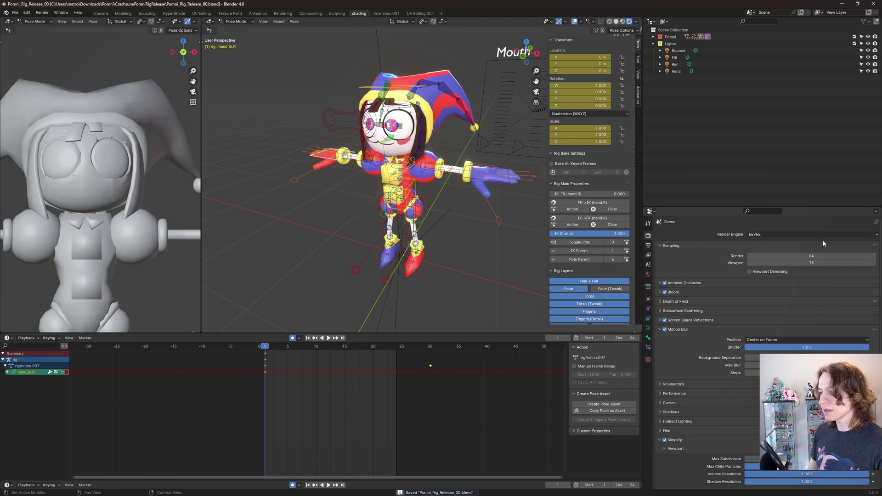
mouse_move(369, 211)
middle_down()
mouse_move(407, 218)
mouse_move(468, 208)
mouse_move(421, 208)
mouse_move(420, 131)
middle_up()
key(ctrl+s)
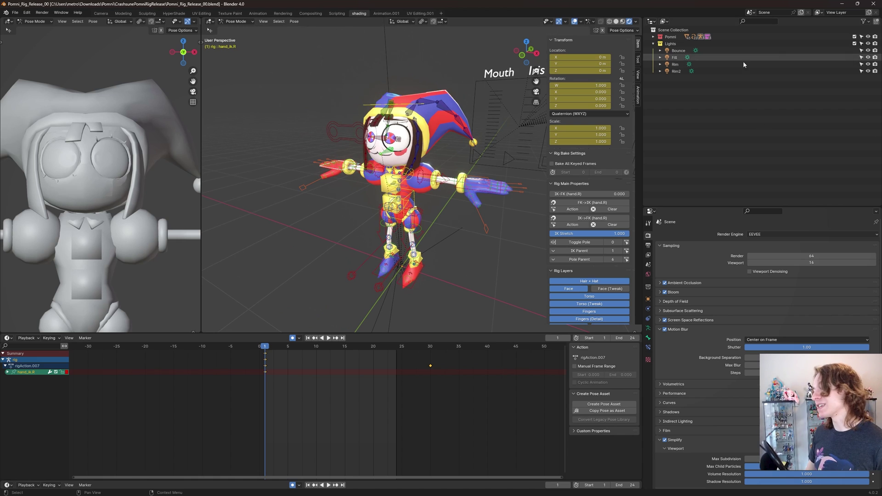
- Expand the Pomni collection again and save the file
click(653, 36)
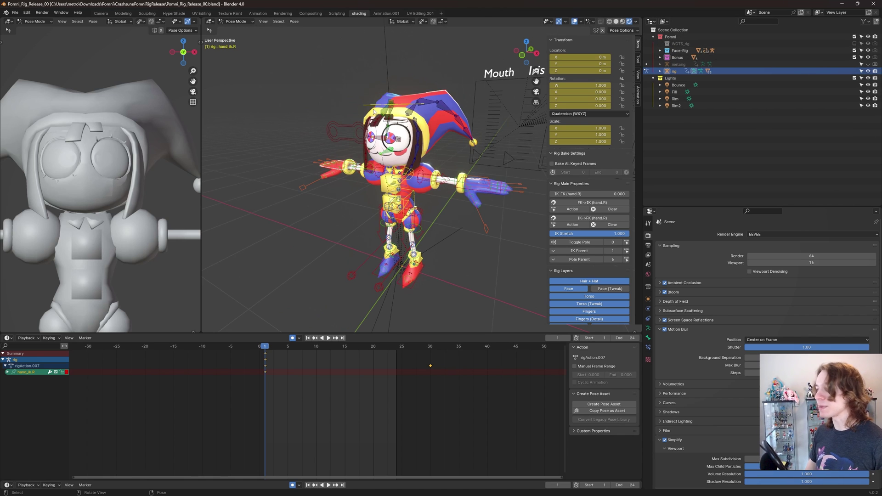
scroll(373, 109, up, 4)
shift+middle_drag(395, 109, 439, 172)
scroll(451, 141, down, 2)
key(ctrl+s)
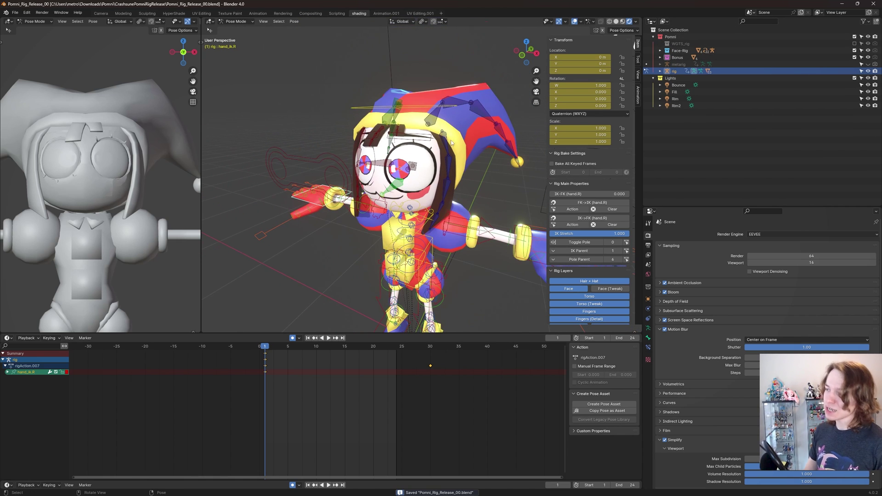
- Expand the Bonus collection to list its extra face objects, and save the file
click(660, 57)
scroll(432, 147, up, 2)
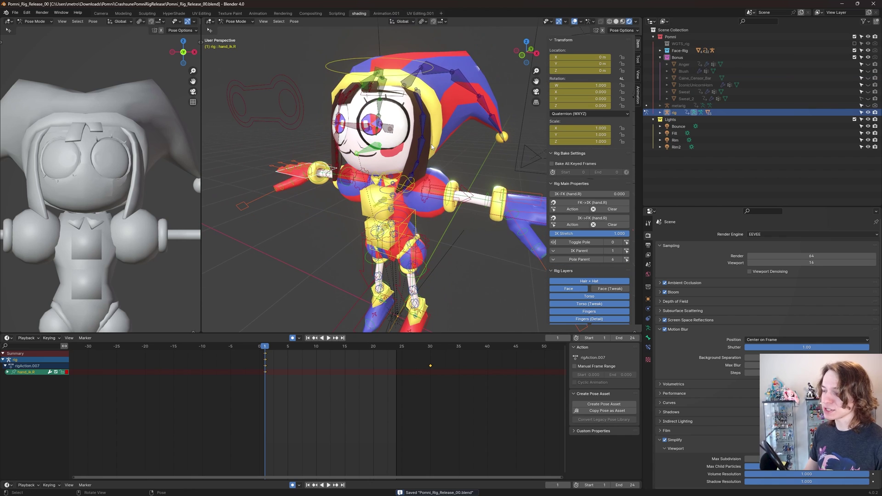
click(660, 57)
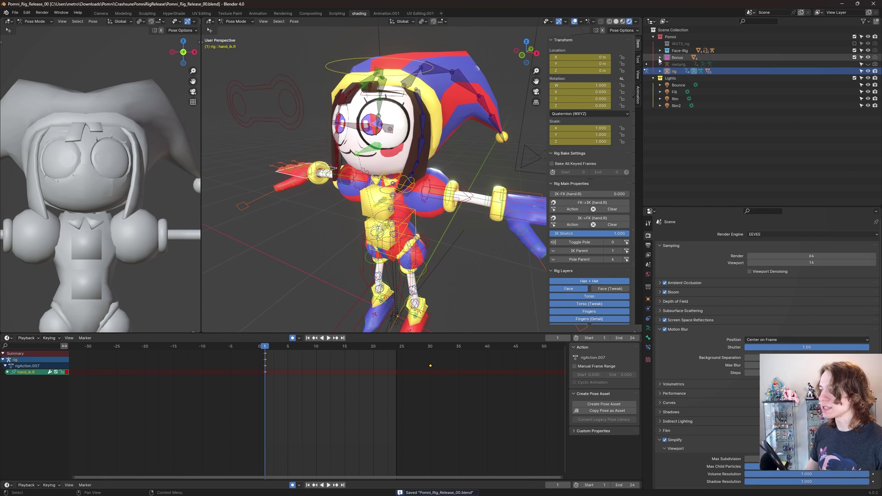
click(660, 58)
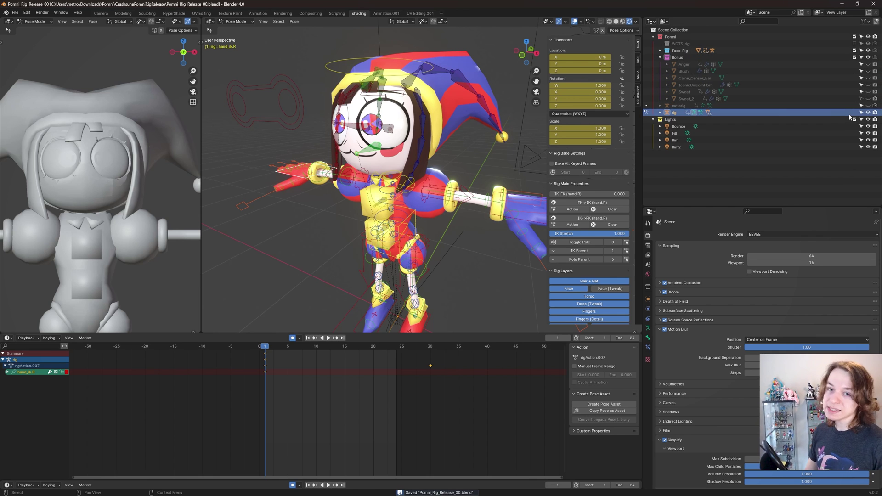
middle_drag(386, 154, 421, 152)
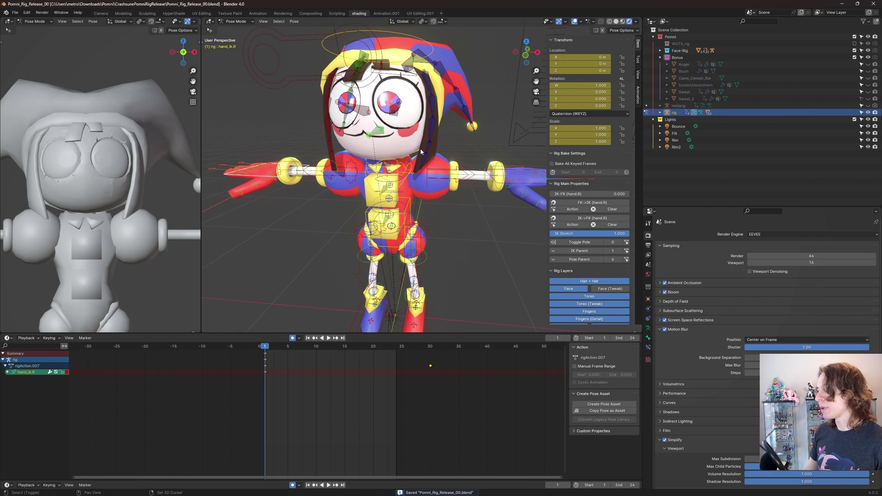
key(ctrl+s)
- Make the Anger object of the Bonus collection visible in the viewport and examine it on the forehead
middle_drag(436, 122, 442, 152)
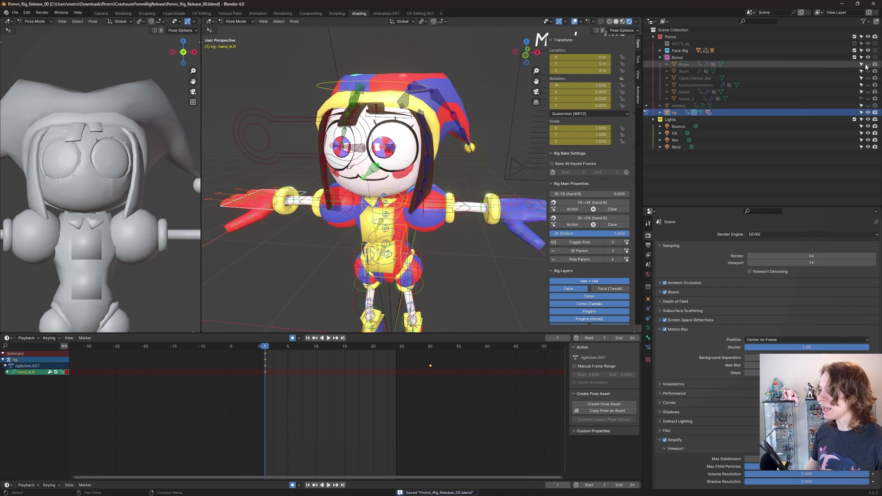
scroll(442, 152, up, 5)
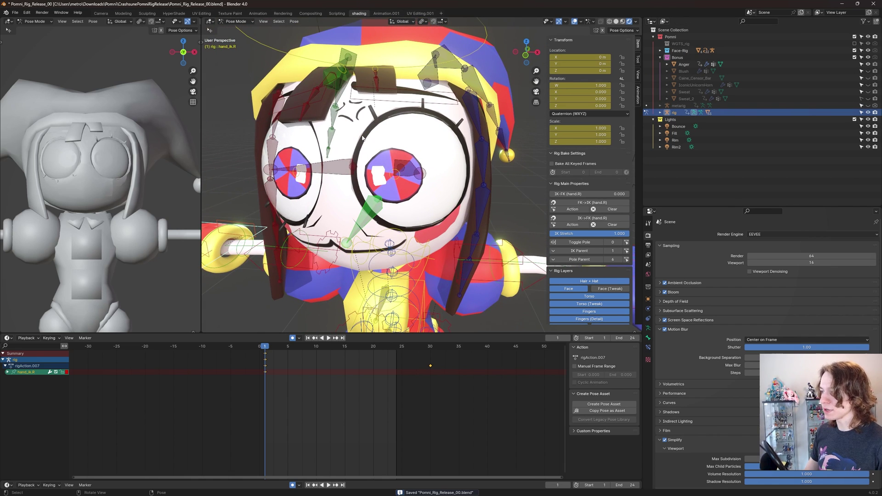
scroll(623, 277, down, 2)
- Show only the Face (Tweak) rig layer and select the Anger control on the forehead
click(605, 263)
drag(605, 269, 596, 299)
drag(604, 166, 584, 198)
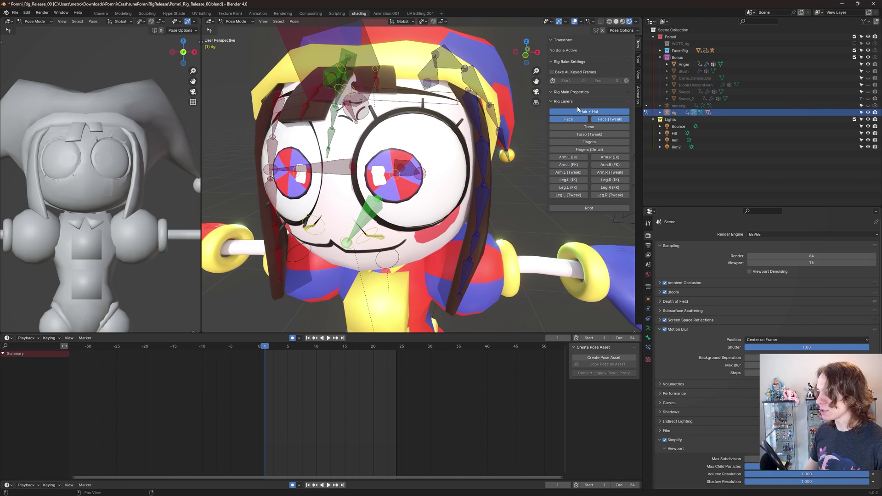
drag(589, 113, 570, 120)
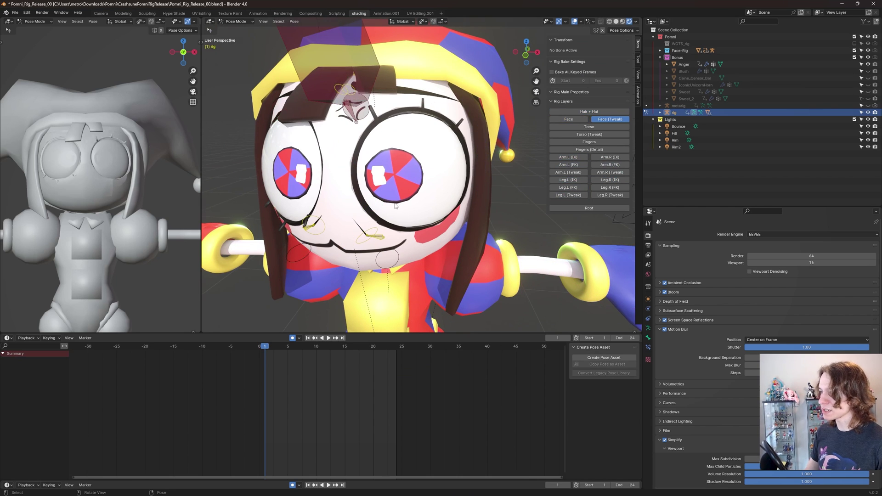
scroll(429, 170, down, 5)
scroll(429, 170, up, 4)
click(417, 149)
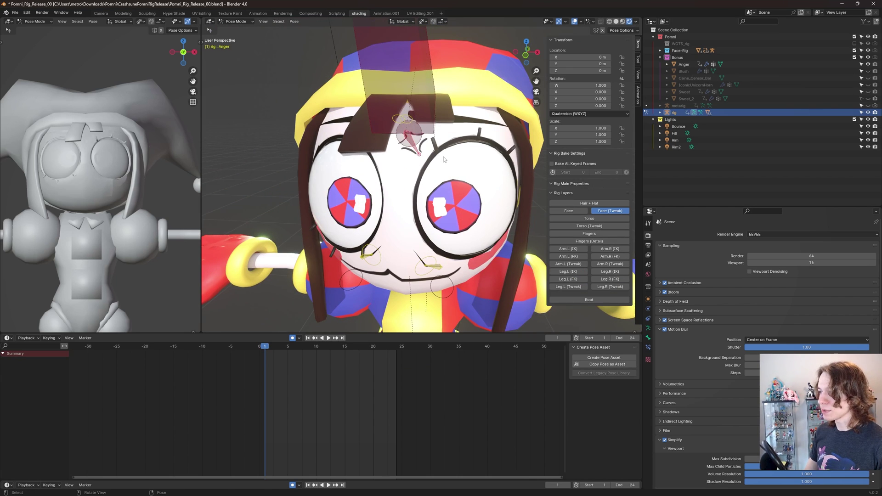
- Hide the Anger object, turn off the scene's Simplify setting, and save the file
mouse_move(446, 190)
middle_down()
mouse_move(449, 178)
mouse_move(427, 156)
mouse_move(441, 183)
middle_up()
scroll(441, 183, down, 3)
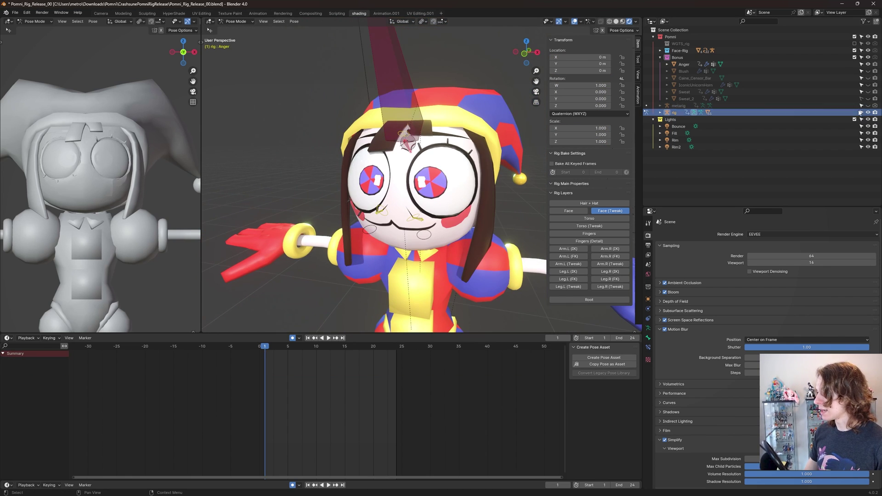
scroll(690, 368, down, 3)
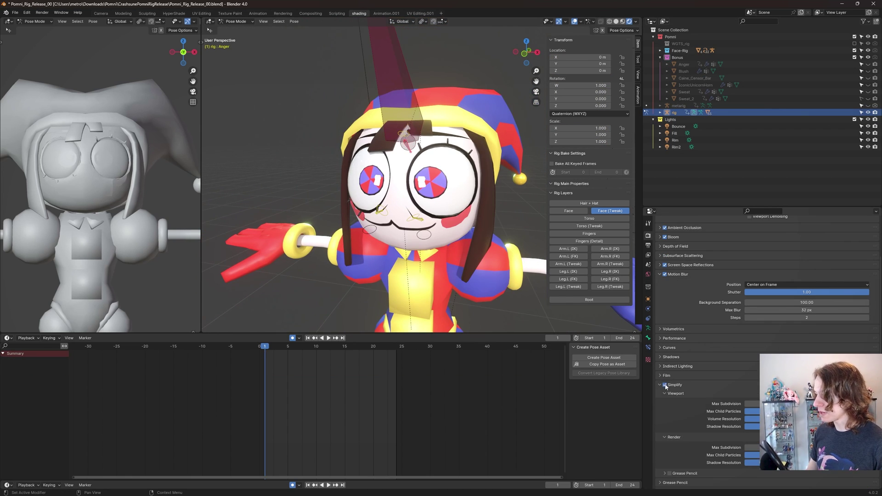
click(665, 385)
scroll(457, 149, up, 2)
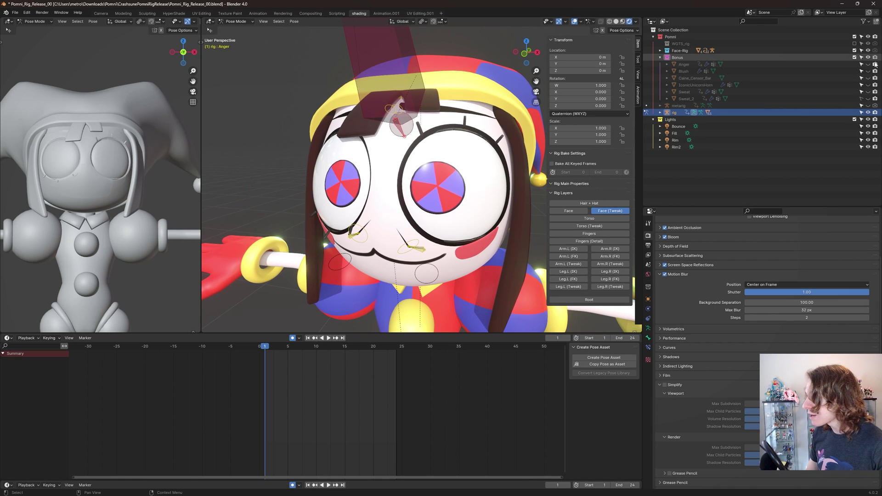
key(ctrl+s)
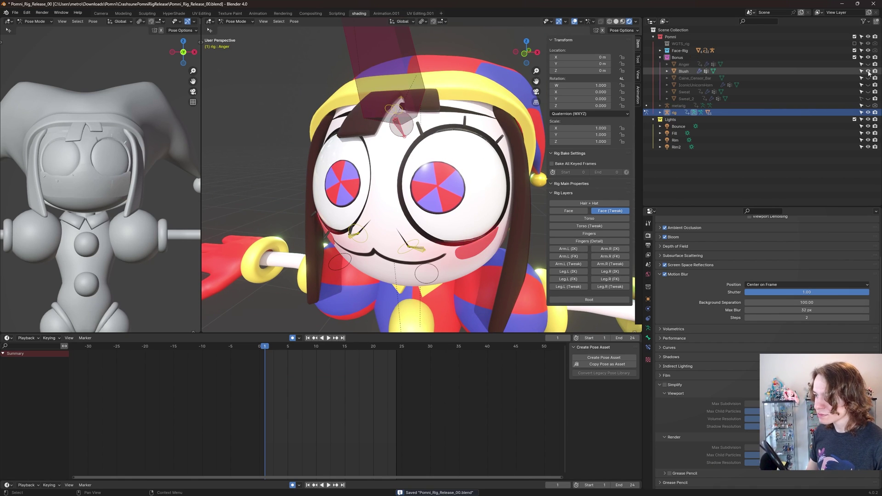
- Examine the Blush object on the cheeks, save the file, and hide Blush again
scroll(495, 191, down, 5)
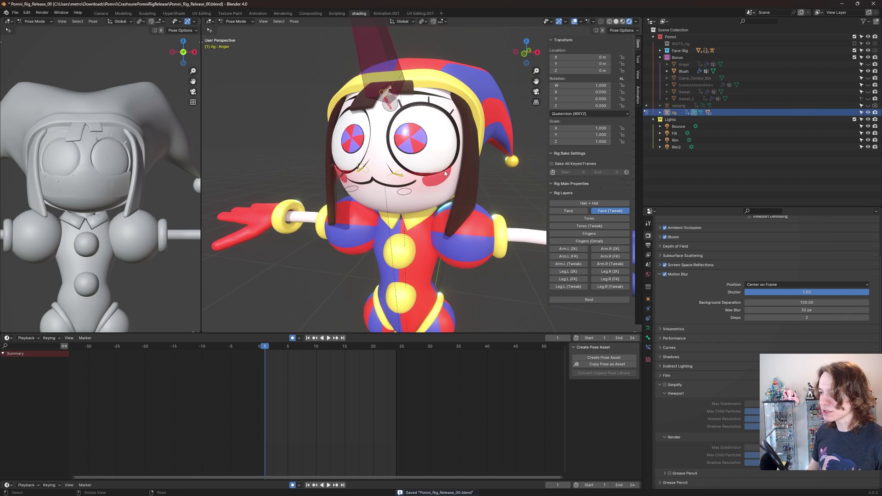
middle_drag(445, 174, 524, 156)
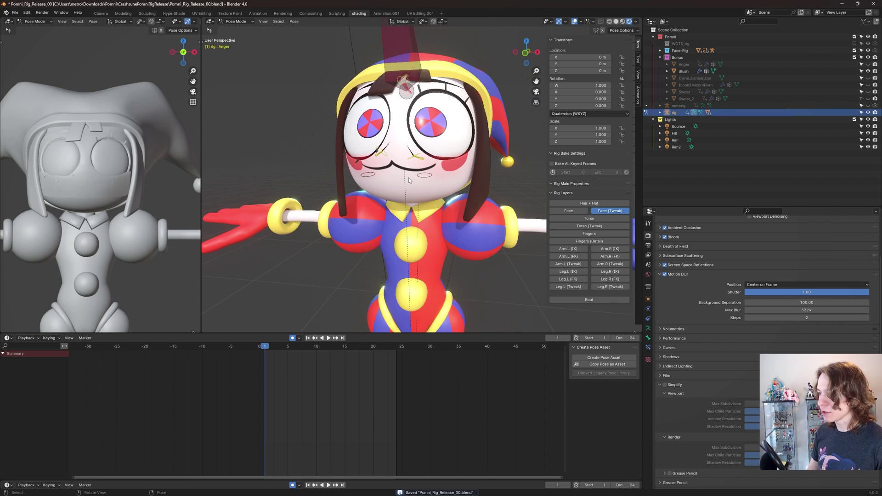
click(780, 70)
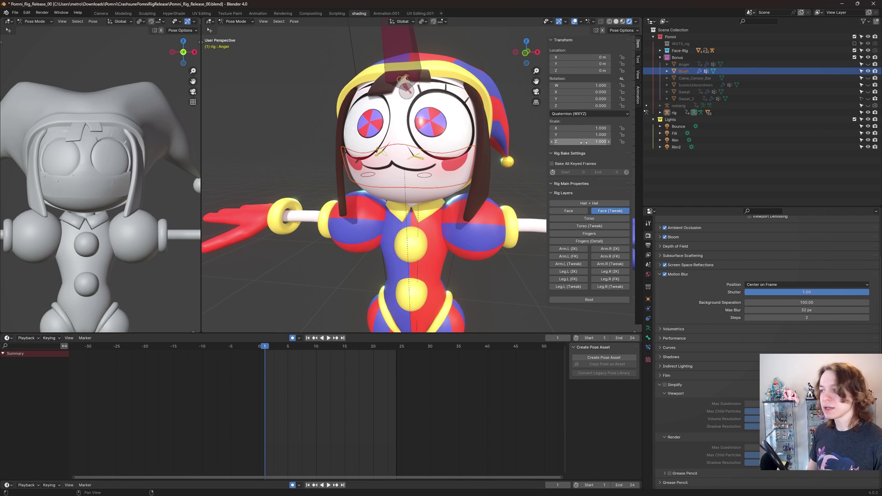
key(ctrl+s)
click(868, 72)
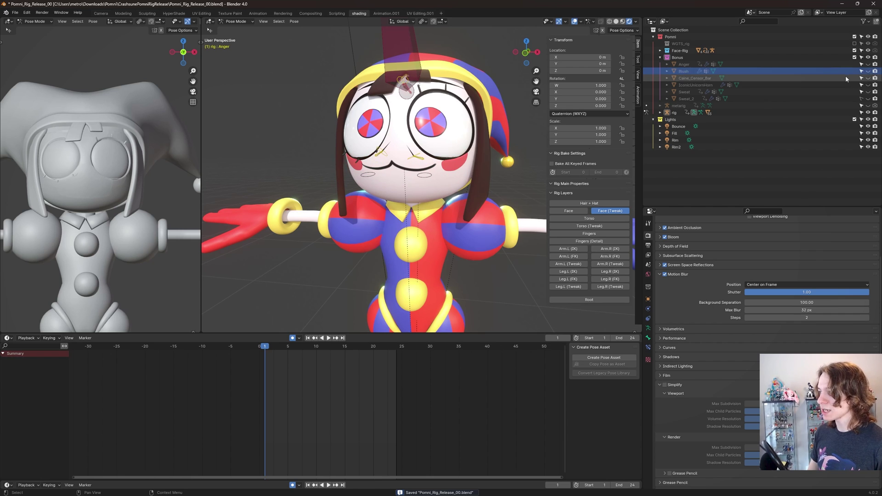
- Make the Caine_Censor_Bar object of the Bonus collection visible and examine it above the character's head
click(868, 78)
scroll(461, 114, down, 4)
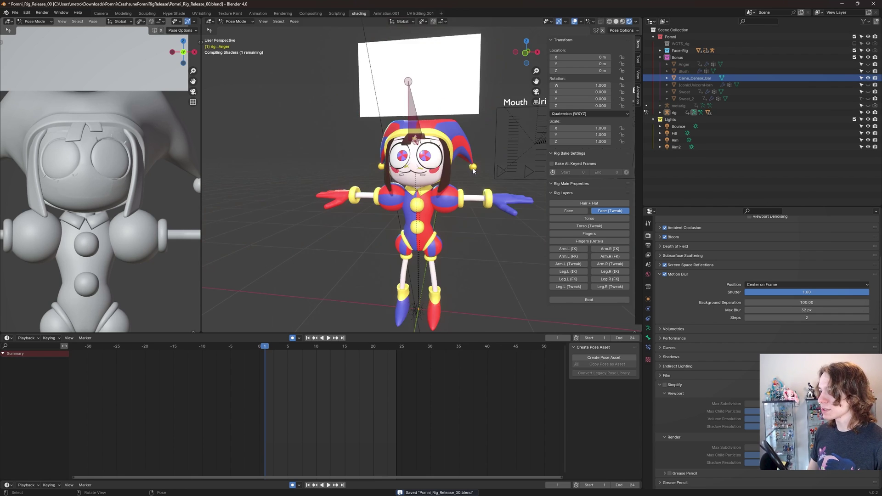
scroll(461, 115, up, 5)
scroll(461, 114, down, 5)
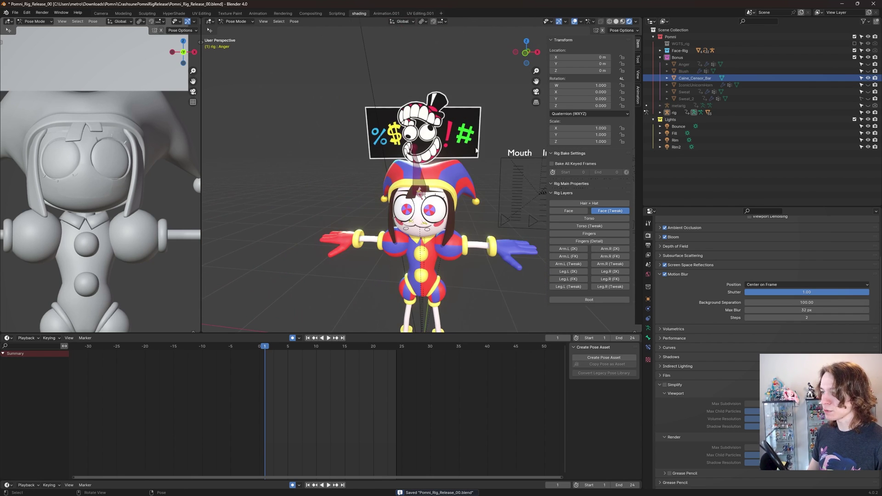
scroll(463, 142, up, 6)
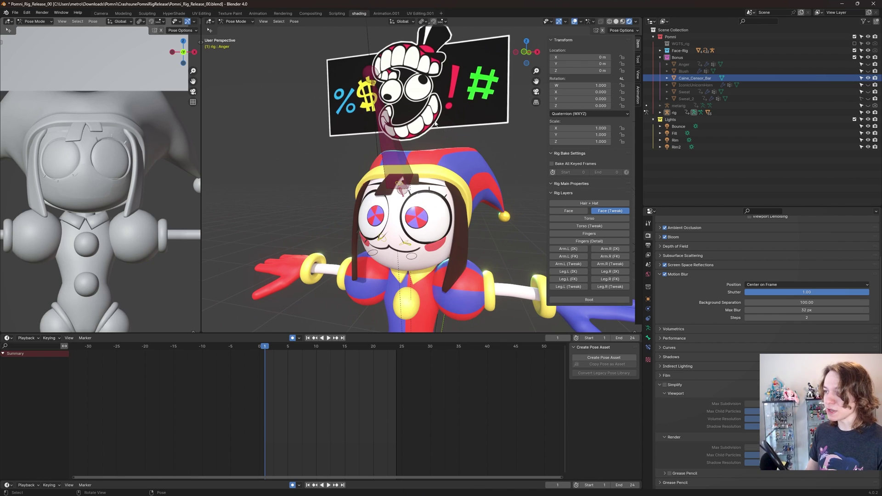
scroll(450, 112, up, 2)
key(ctrl+Tab)
key(ctrl+Tab)
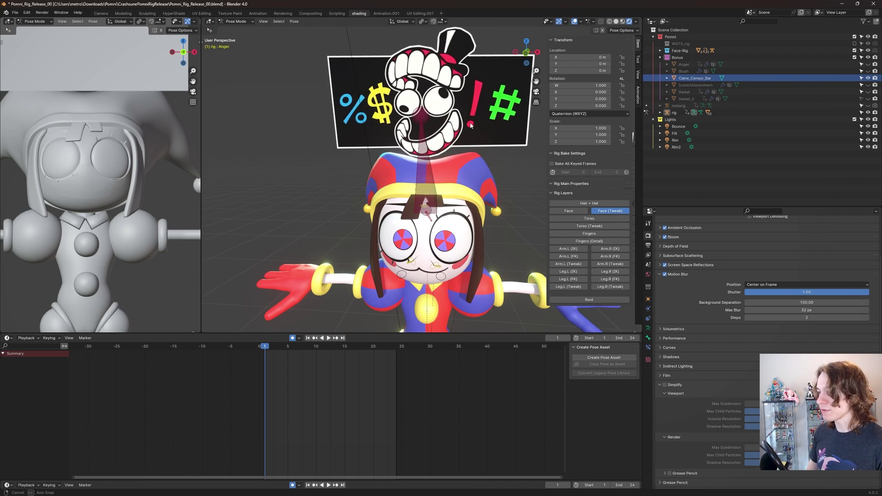
middle_drag(450, 116, 416, 115)
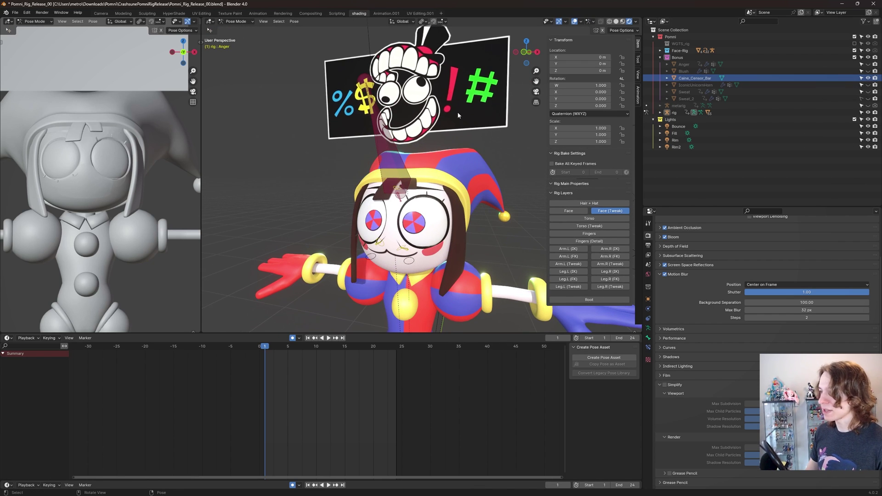
- Try moving the Caine_Censor_Bar freely above the head in Object Mode, and save the file
scroll(458, 115, down, 3)
key(ctrl+Tab)
click(454, 128)
key(g)
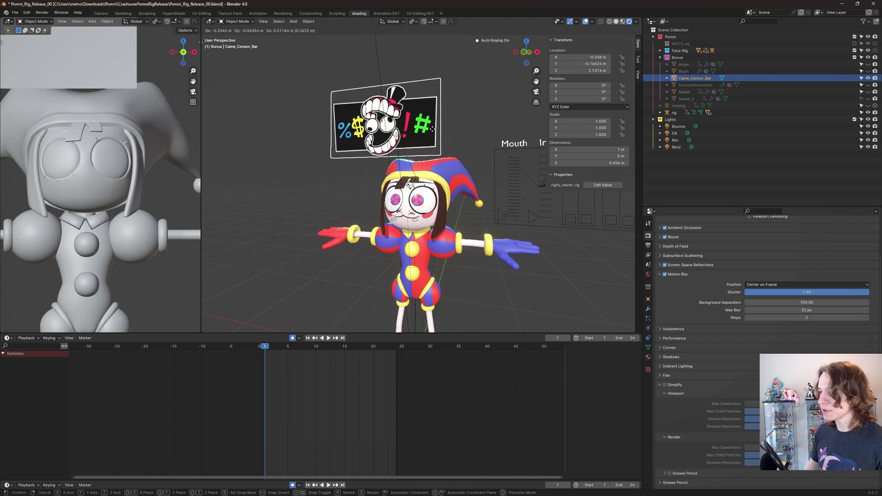
click(455, 133)
key(ctrl+s)
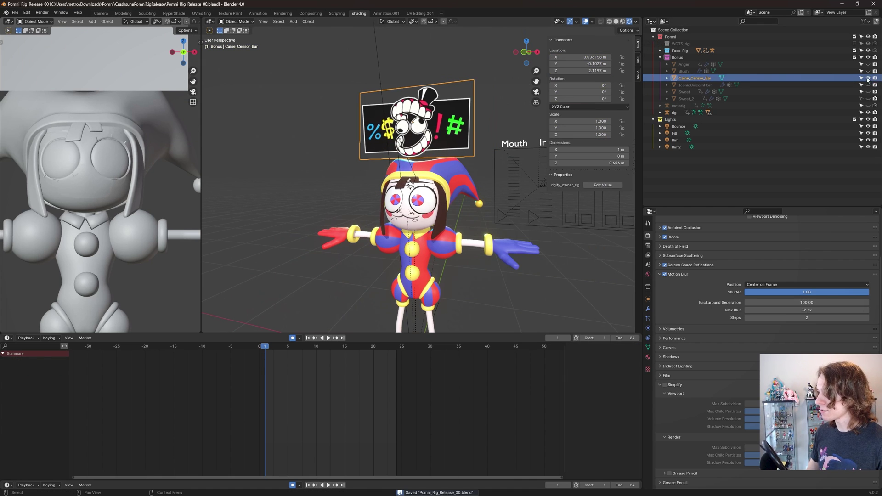
- Hide the Caine_Censor_Bar and make the IconicUnicornHorn visible on the character's forehead
click(868, 79)
click(868, 85)
scroll(461, 193, up, 3)
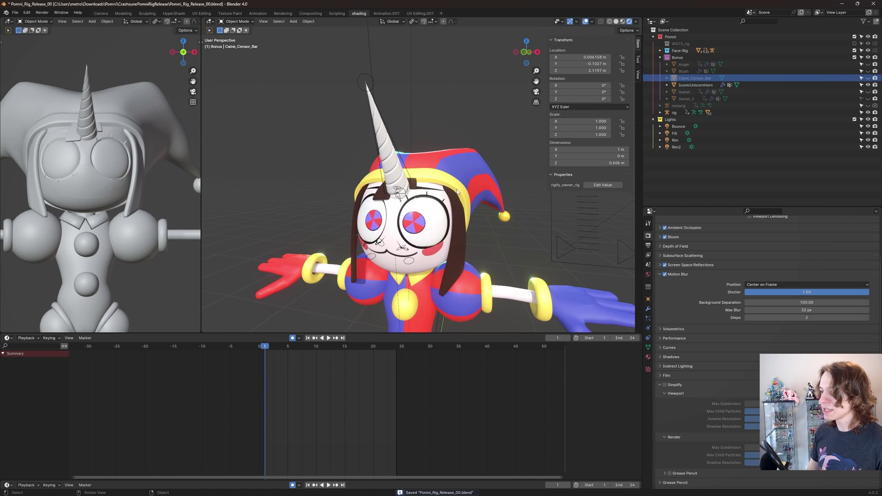
middle_drag(460, 193, 426, 160)
- Put the rig in Pose Mode and select the Unicorn_Horn control on the forehead
click(439, 130)
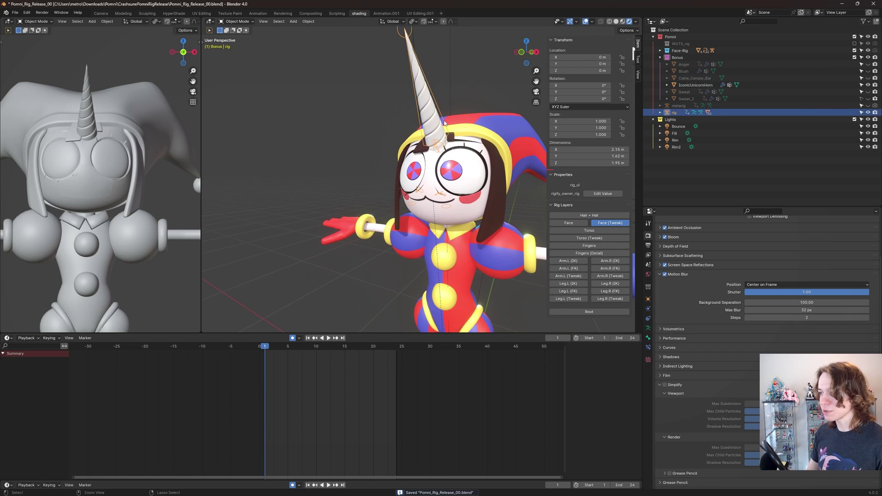
key(ctrl+Tab)
click(442, 122)
mouse_move(481, 140)
middle_down()
mouse_move(473, 141)
mouse_move(487, 147)
middle_up()
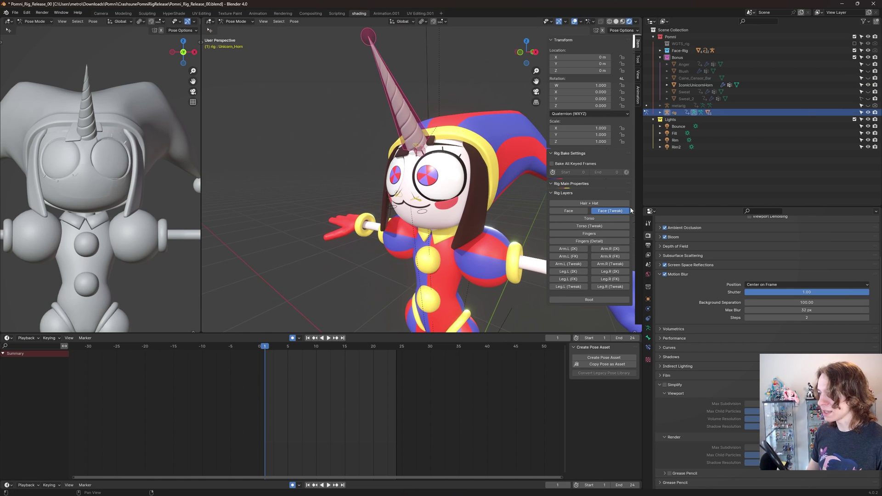
middle_drag(515, 193, 489, 198)
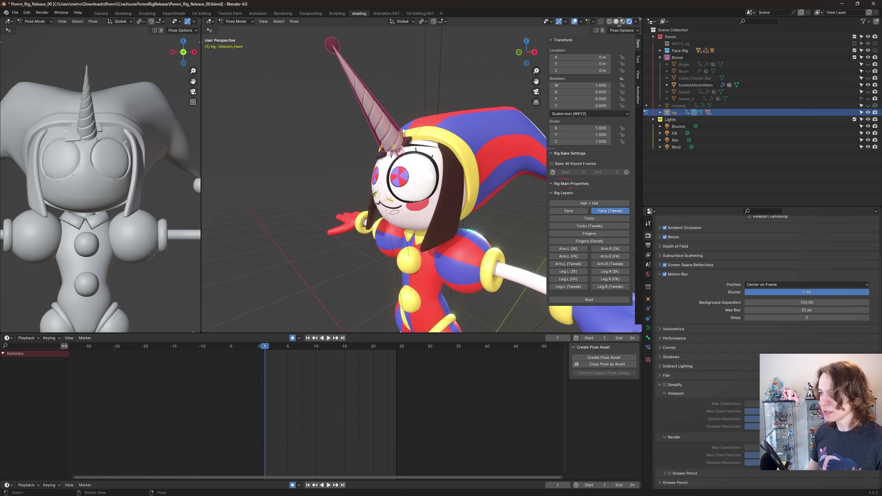
- Try scaling the Unicorn_Horn control uniformly and along the global X axis, undo both changes, and save the file
key(s)
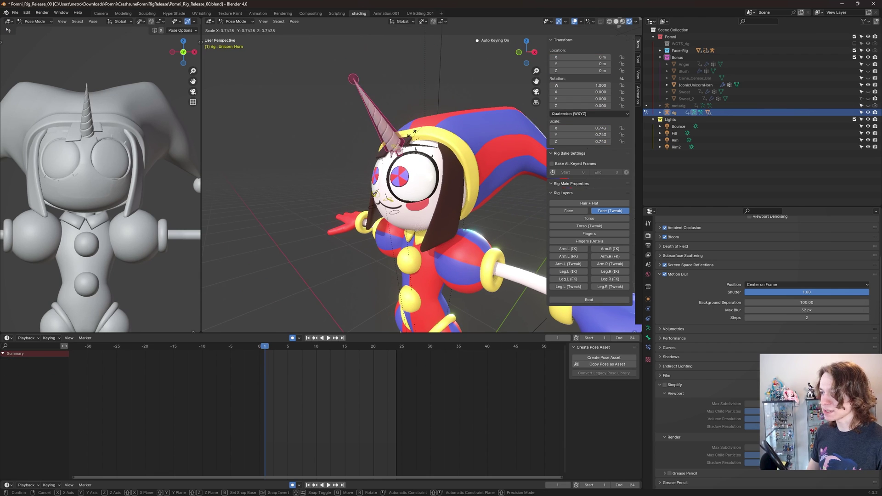
click(413, 130)
key(ctrl+z)
key(s)
key(x)
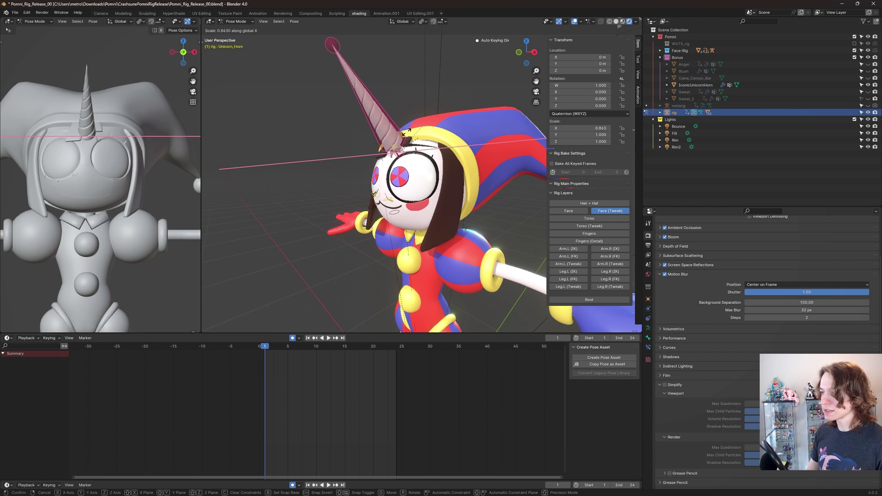
click(455, 144)
key(ctrl+z)
mouse_move(404, 145)
middle_down()
mouse_move(478, 146)
mouse_move(448, 145)
mouse_move(450, 159)
mouse_move(416, 147)
middle_up()
key(r)
key(Escape)
key(ctrl+s)
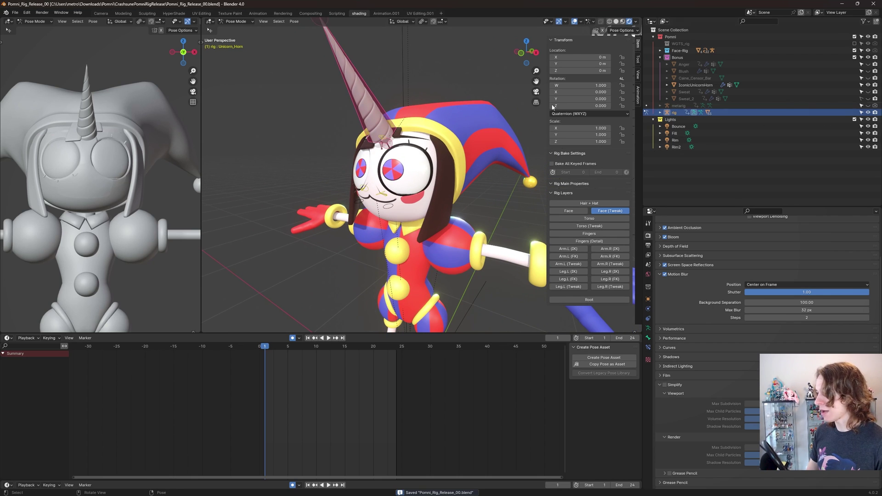
- Hide the IconicUnicornHorn and make the Sweat and Sweat_2 objects visible on the face
click(868, 92)
click(868, 85)
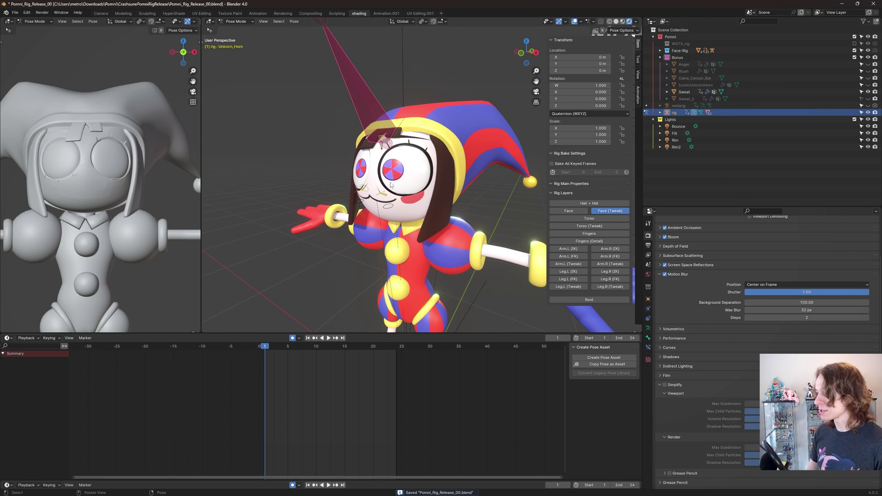
middle_drag(427, 202, 394, 204)
scroll(394, 204, up, 4)
middle_drag(484, 188, 433, 178)
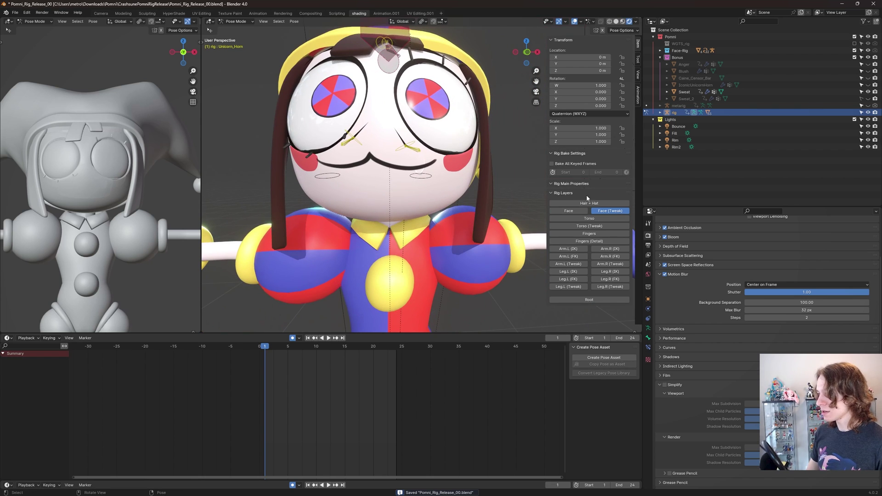
key(ctrl+Tab)
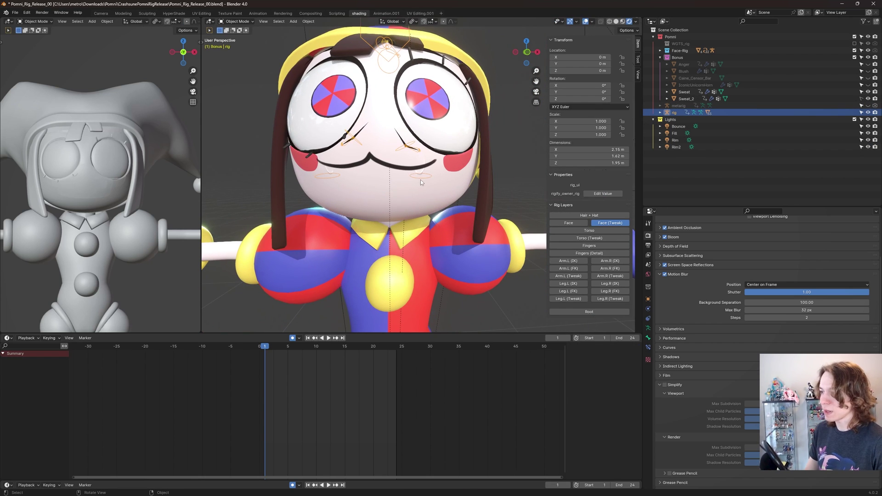
key(ctrl+Tab)
- In Pose Mode, move the tear control under the character's left cheek down and outward toward the jaw
click(426, 180)
middle_drag(448, 187, 420, 180)
key(g)
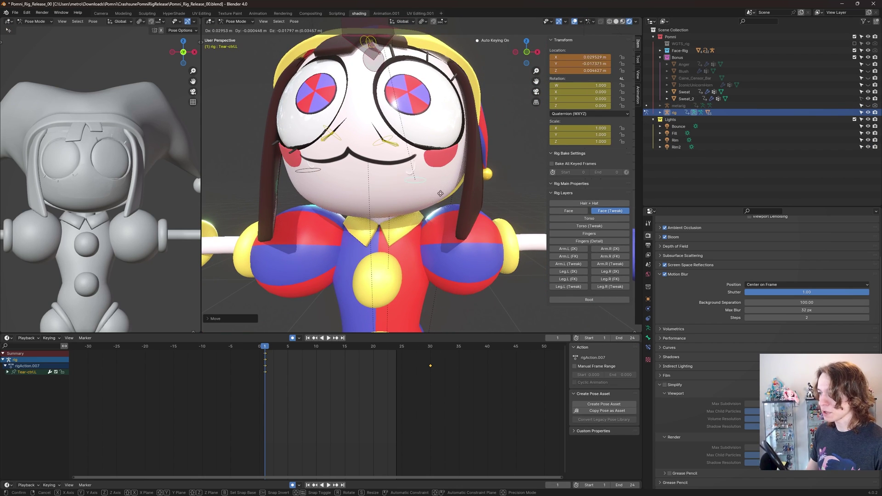
click(454, 209)
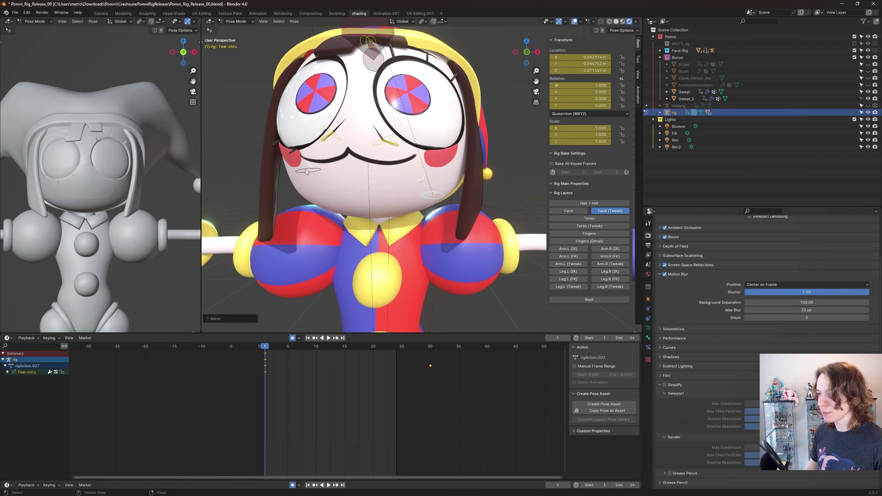
- Move the Tear-ctrl.R control under the character's right cheek down toward the shoulder
click(307, 171)
key(g)
click(296, 222)
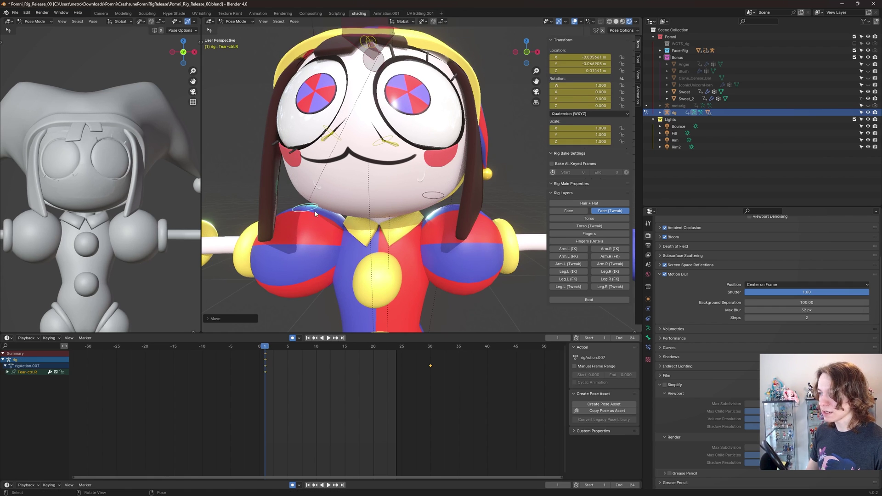
middle_drag(296, 221, 389, 218)
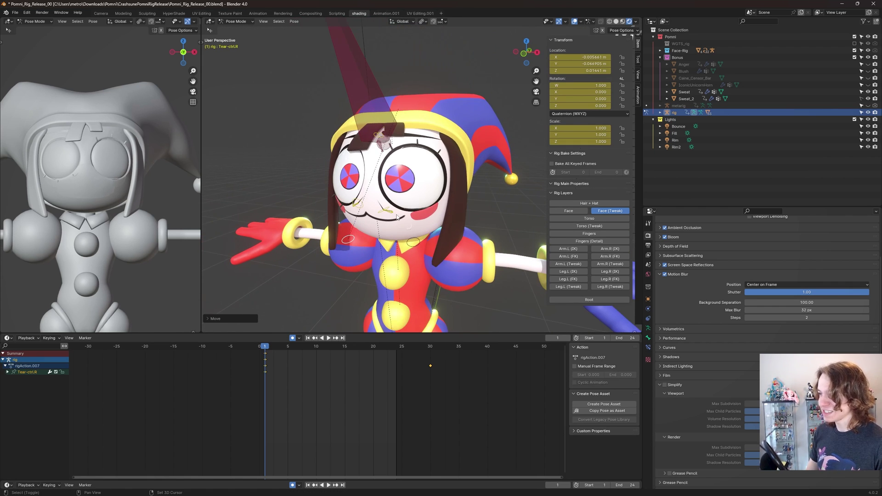